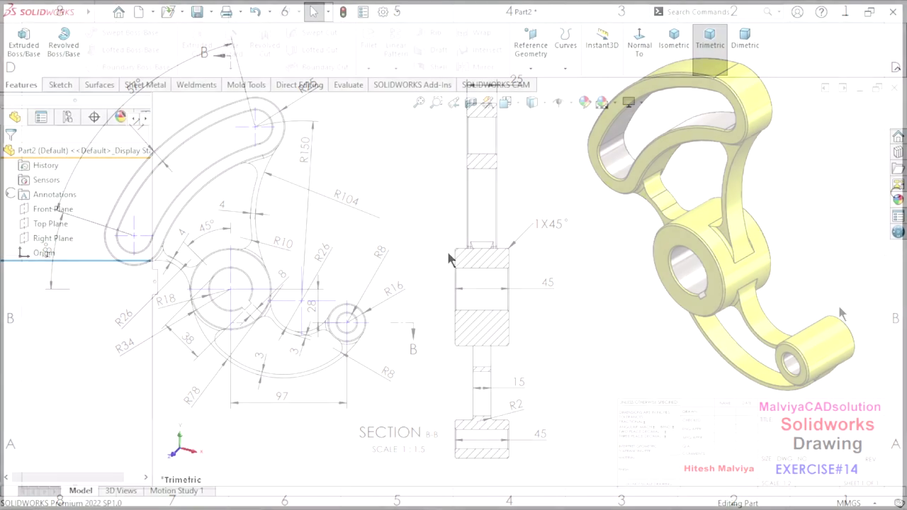
# Open a new sketch on the Front Plane.
pyautogui.click(63, 209)
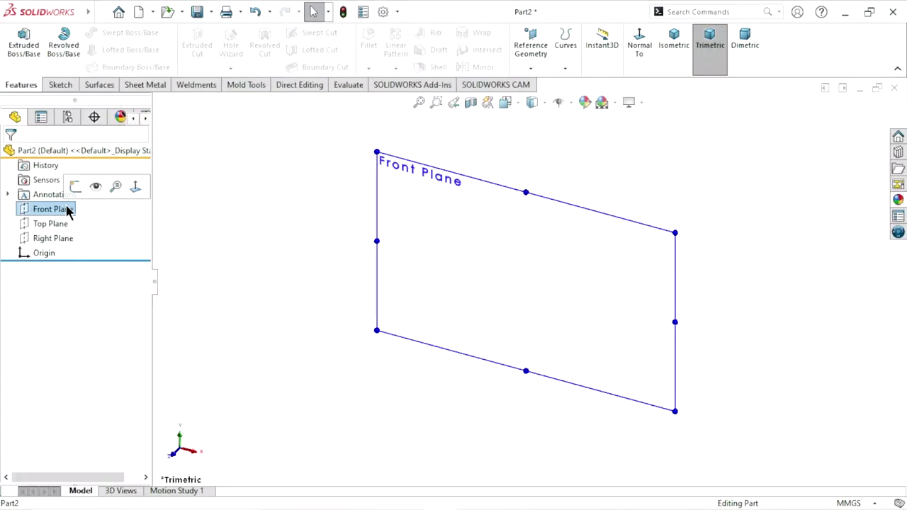
pyautogui.click(76, 187)
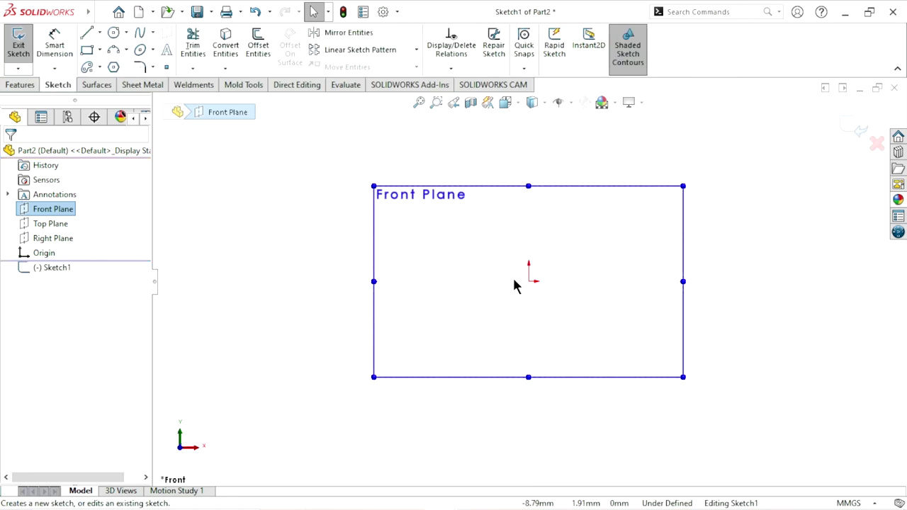
# Draw a large and a smaller circle, both centred on the origin.
pyautogui.press('s')
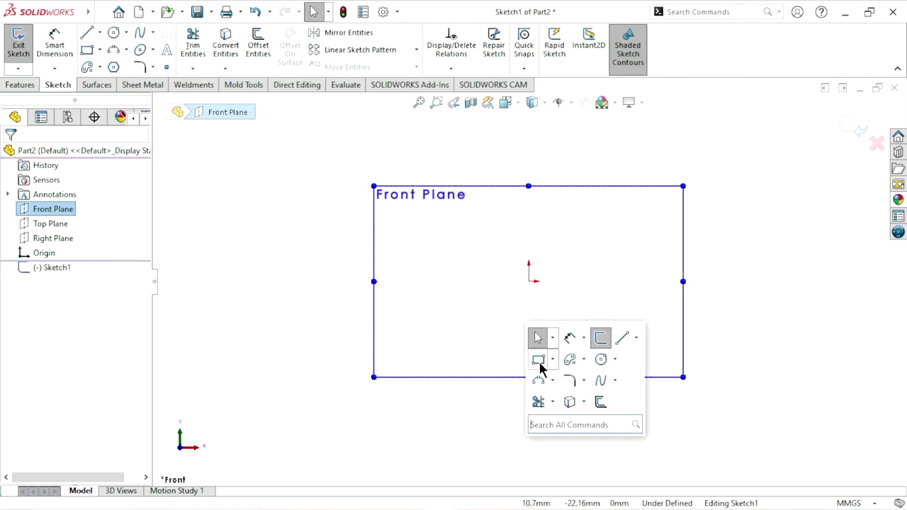
pyautogui.click(615, 360)
pyautogui.click(601, 359)
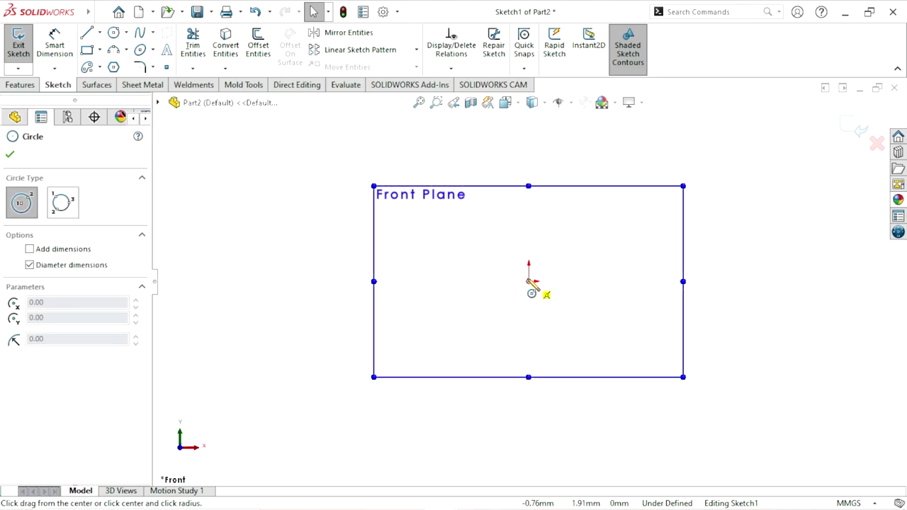
pyautogui.click(528, 281)
pyautogui.click(594, 238)
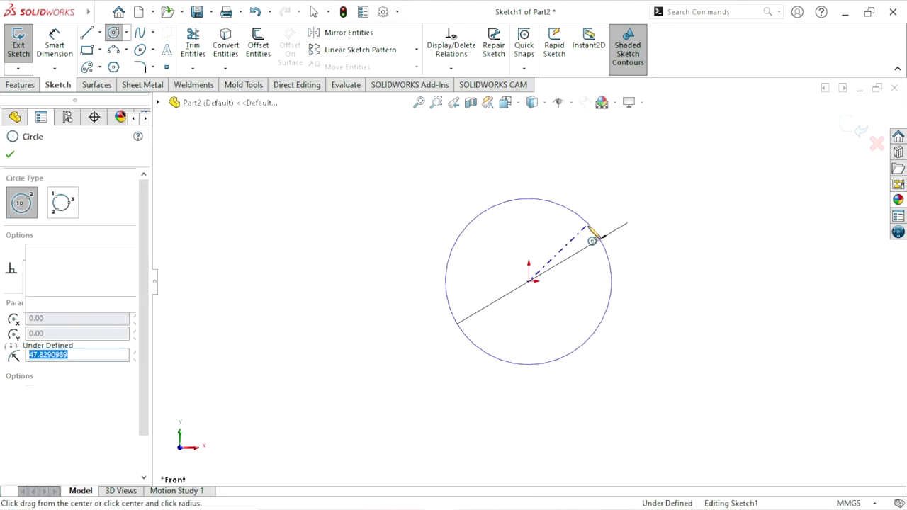
pyautogui.click(528, 281)
pyautogui.click(557, 264)
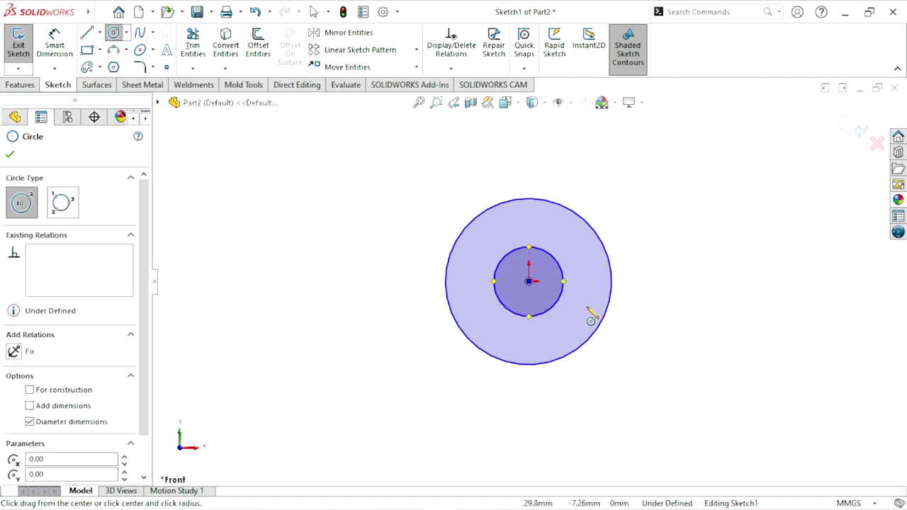
pyautogui.scroll(3, 624, 308)
pyautogui.scroll(-2, 603, 328)
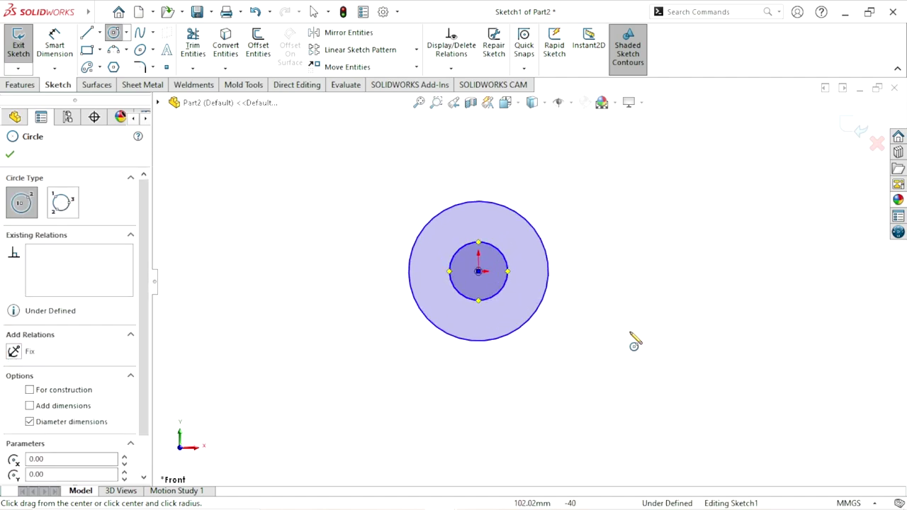
# Add a second, smaller concentric circle pair to the lower right.
pyautogui.click(652, 320)
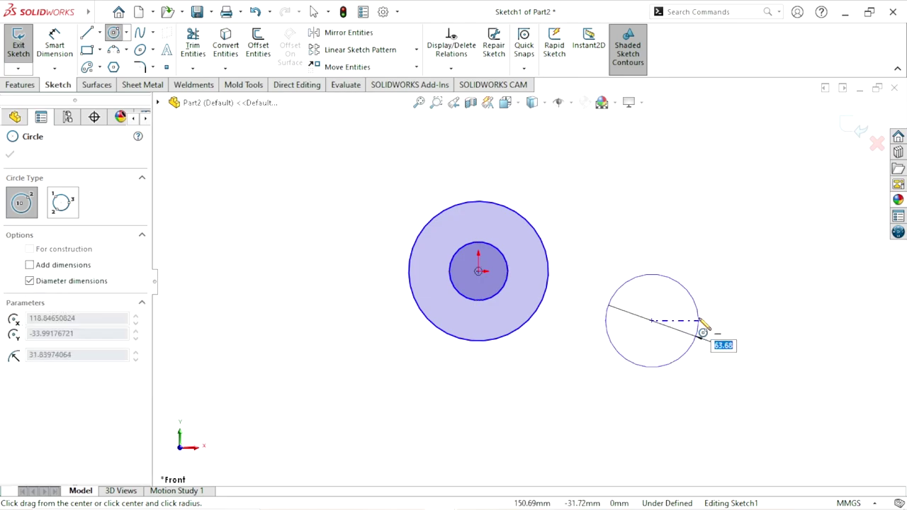
pyautogui.click(700, 324)
pyautogui.click(664, 321)
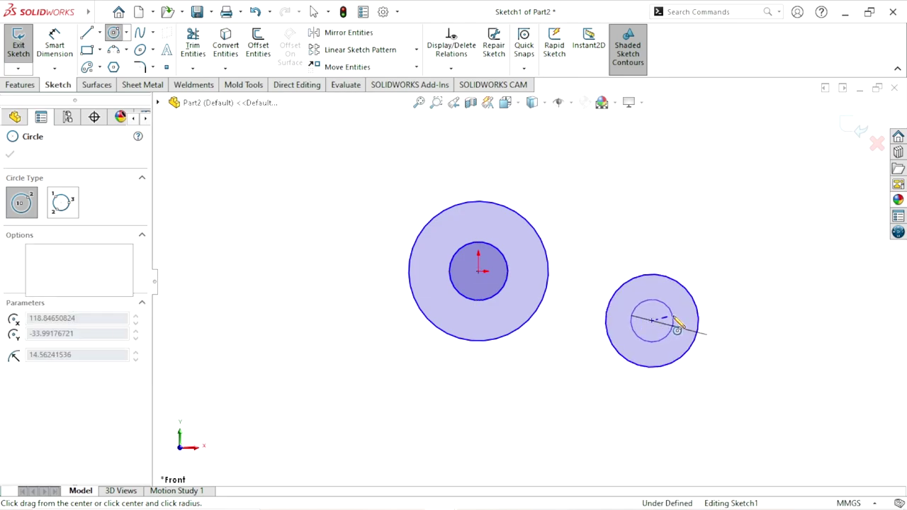
pyautogui.click(674, 323)
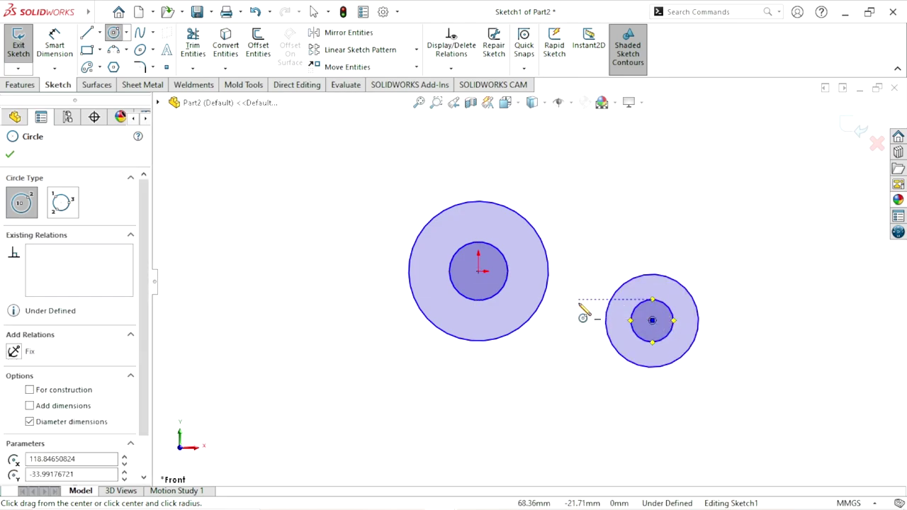
pyautogui.press('s')
pyautogui.click(633, 324)
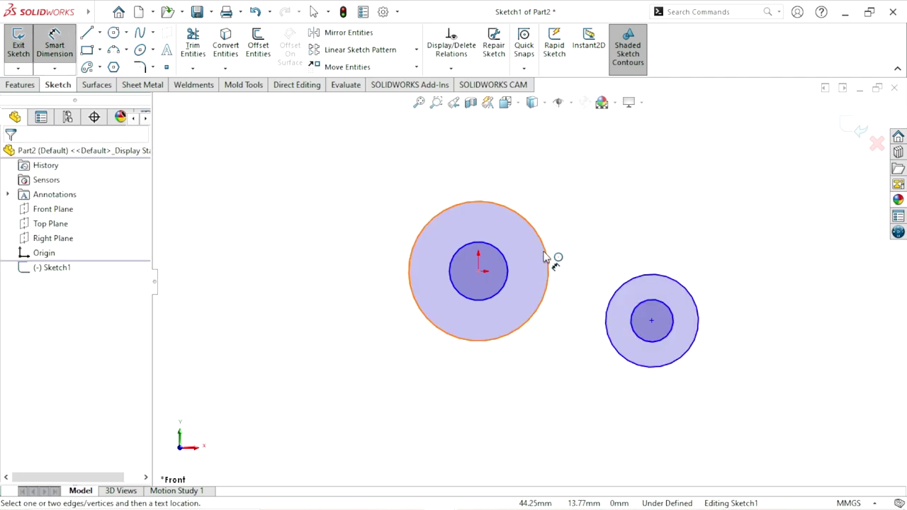
# Dimension the left circles' diameters to Ø68 and Ø35.
pyautogui.click(546, 255)
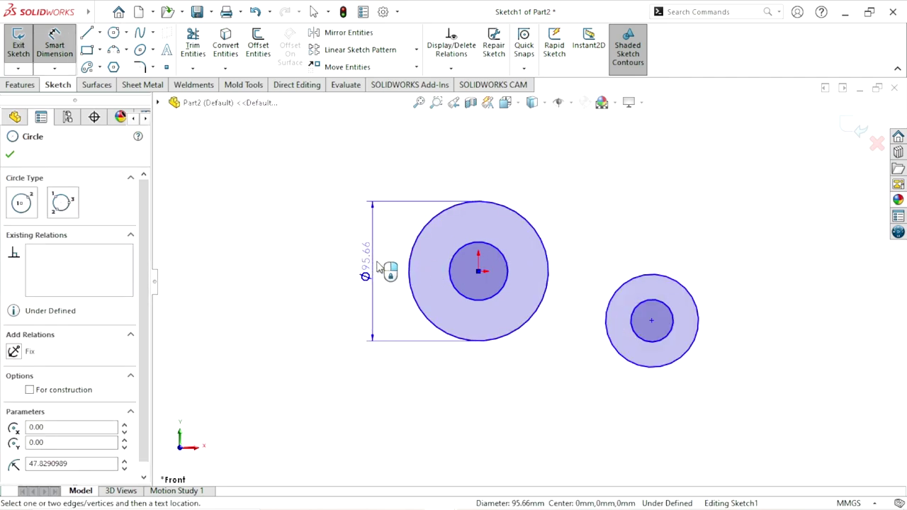
pyautogui.click(382, 264)
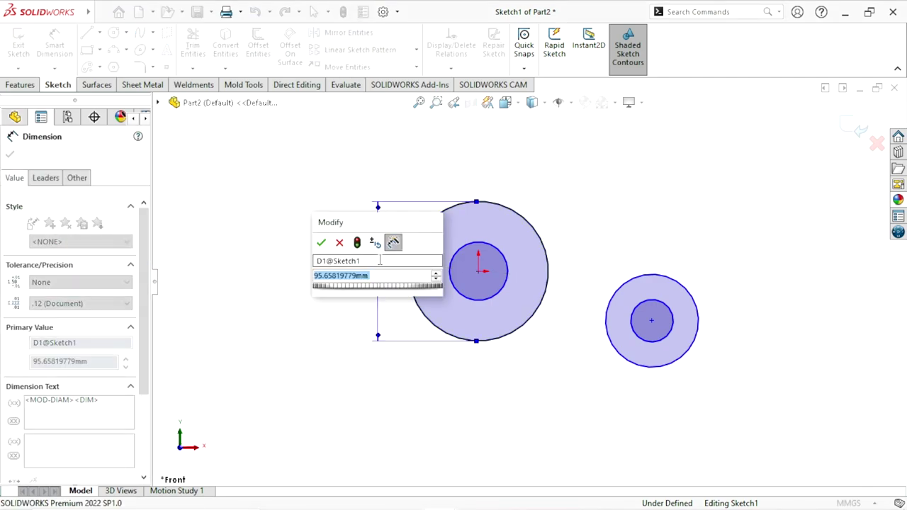
pyautogui.write('68')
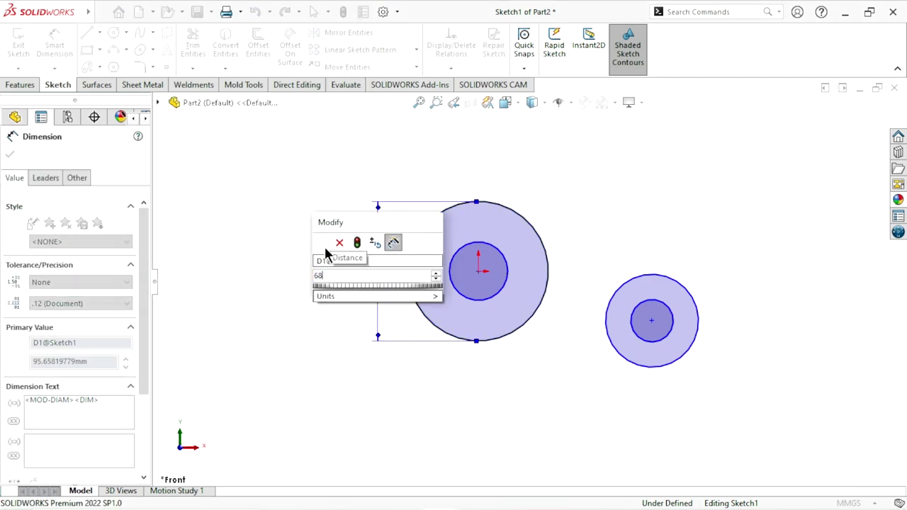
pyautogui.click(323, 244)
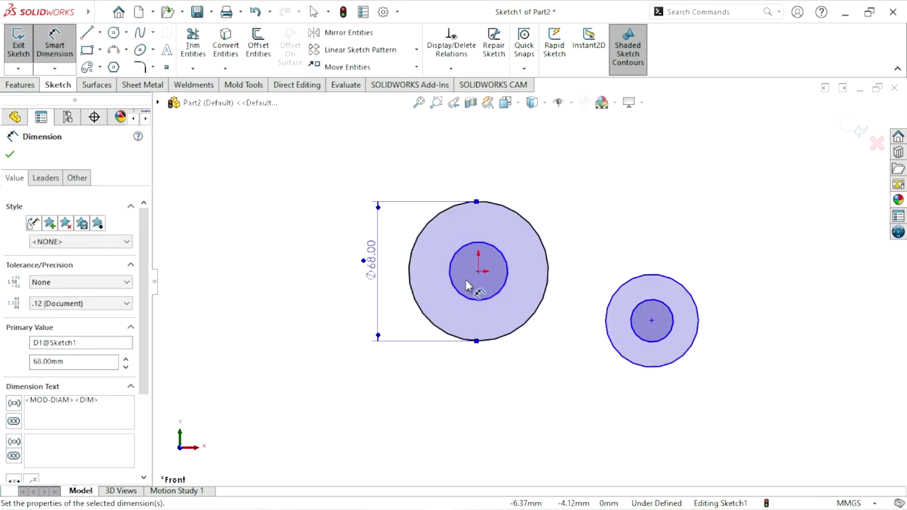
pyautogui.click(460, 281)
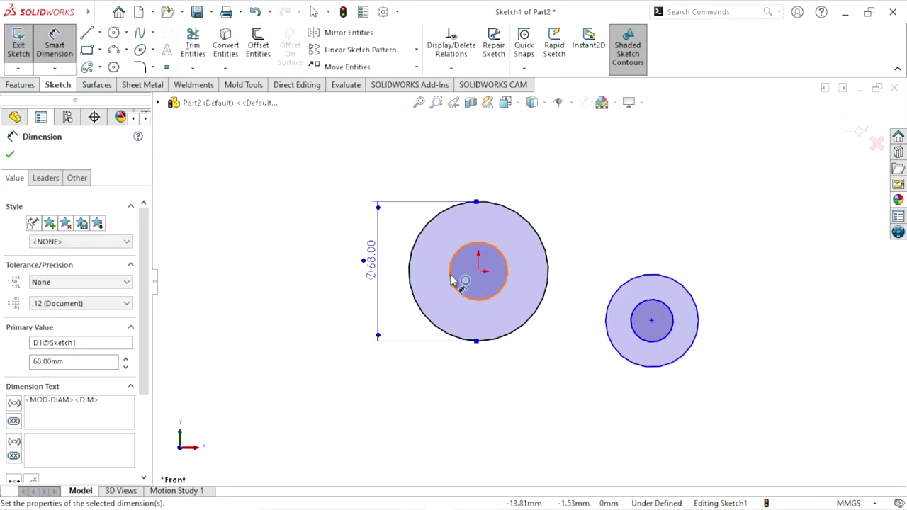
pyautogui.click(399, 276)
pyautogui.write('35')
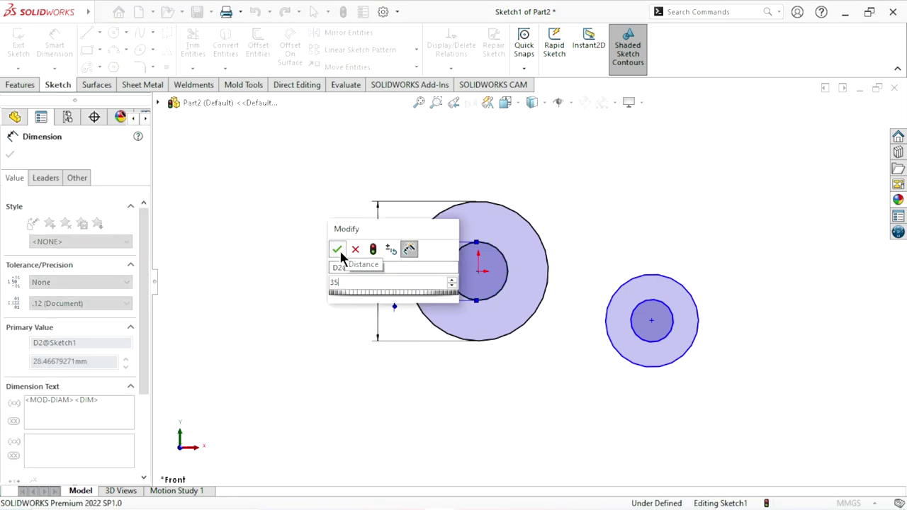
pyautogui.click(338, 248)
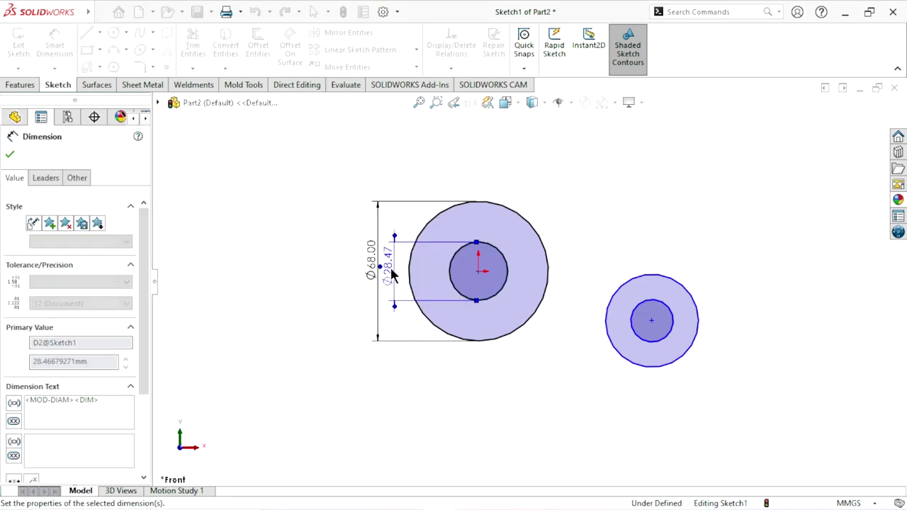
# Dimension the right circles to Ø32 and Ø16, then pick both hub centres.
pyautogui.click(699, 303)
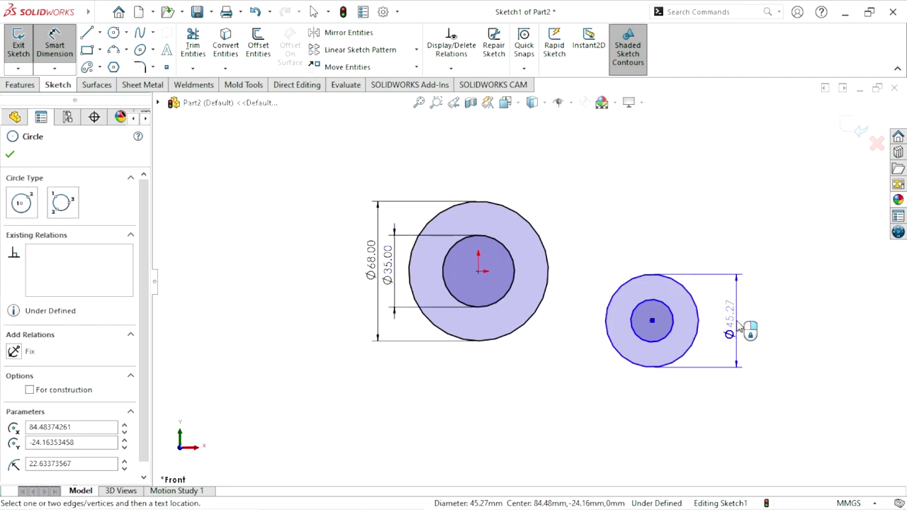
pyautogui.click(739, 327)
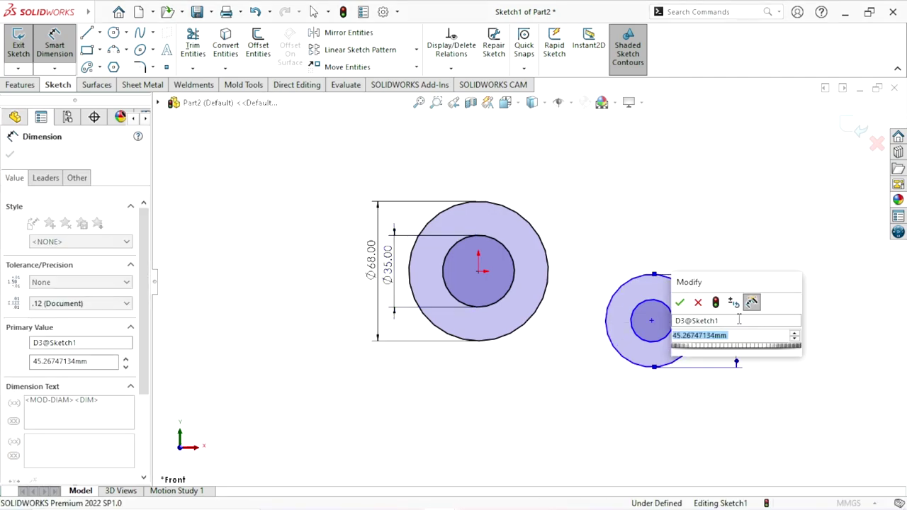
pyautogui.write('32')
pyautogui.click(680, 303)
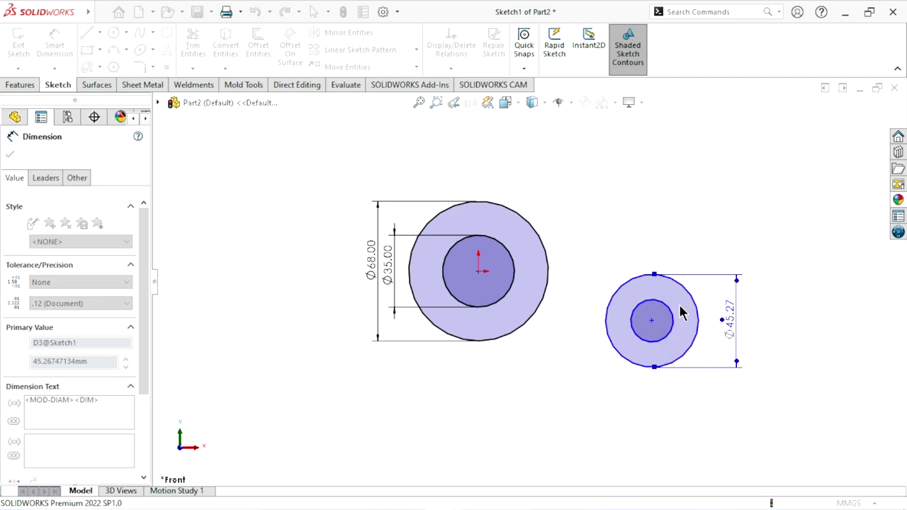
pyautogui.click(677, 330)
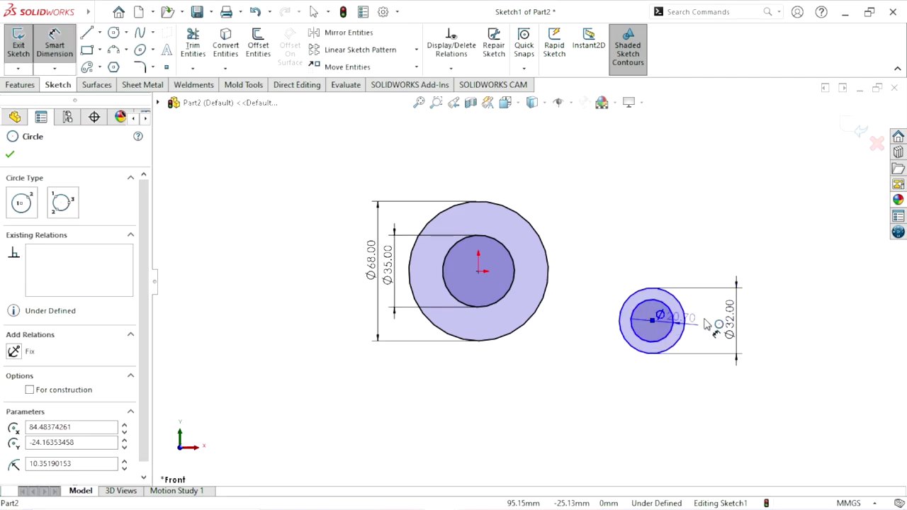
pyautogui.click(711, 324)
pyautogui.click(711, 325)
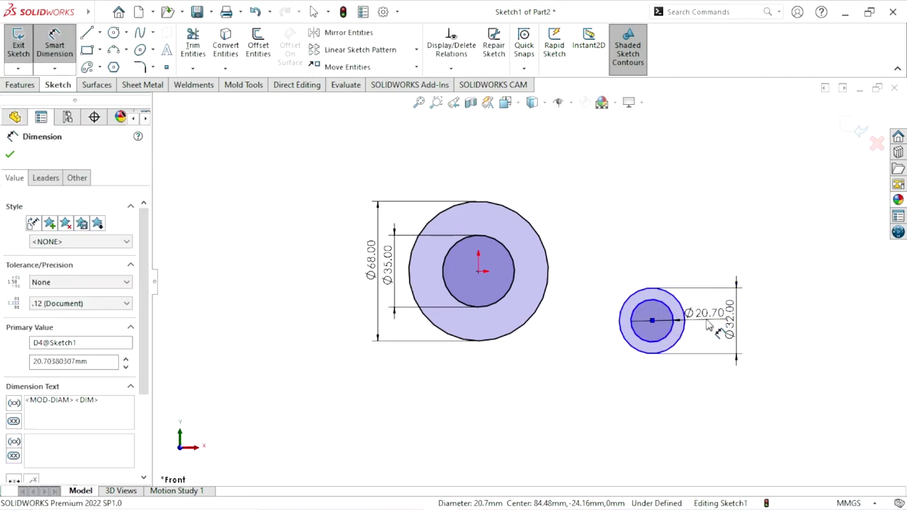
pyautogui.write('16')
pyautogui.click(648, 304)
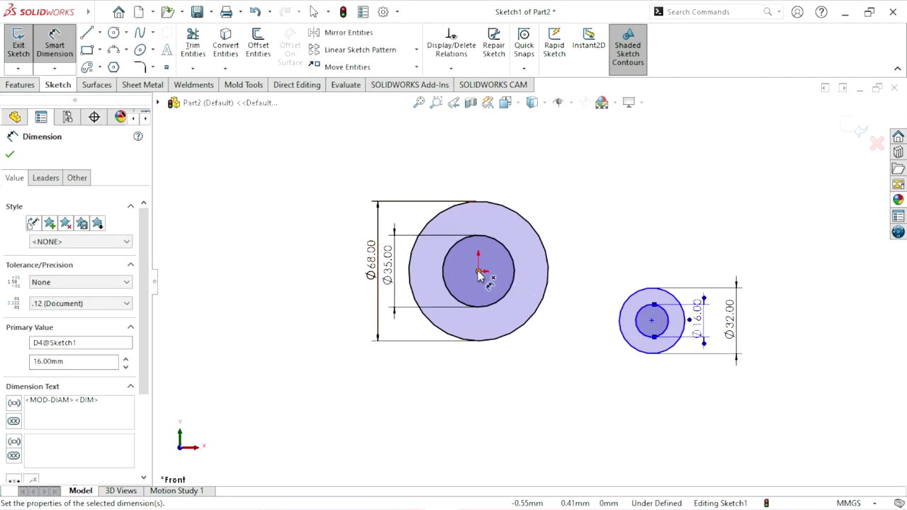
pyautogui.click(478, 272)
pyautogui.click(652, 320)
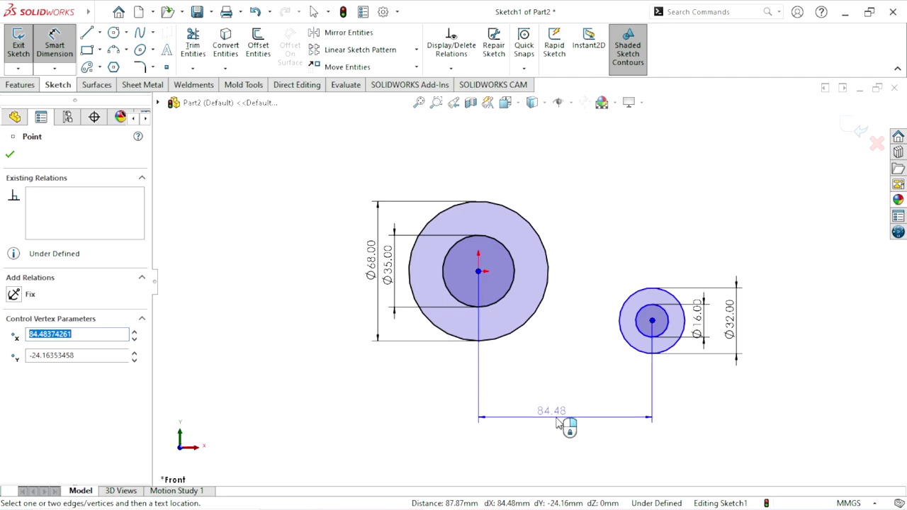
# Set the centre-to-centre distance between the hubs to 97 mm.
pyautogui.click(565, 424)
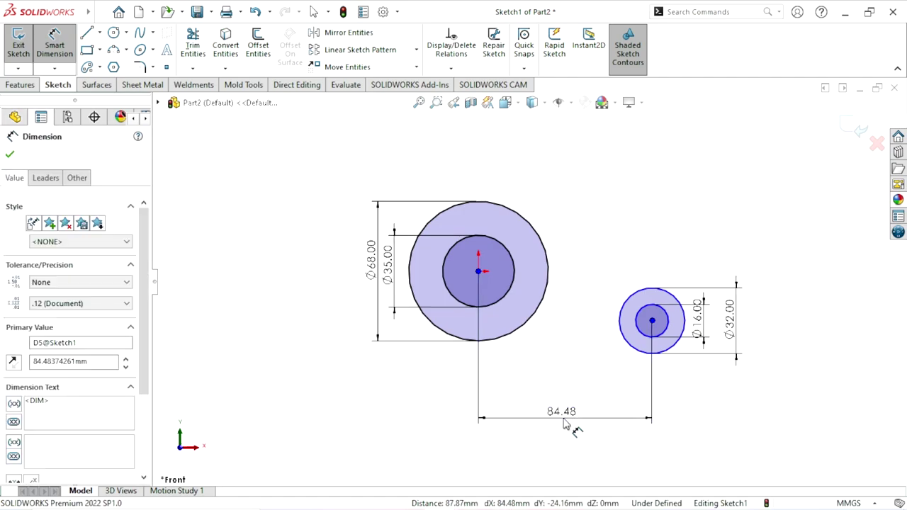
pyautogui.click(506, 400)
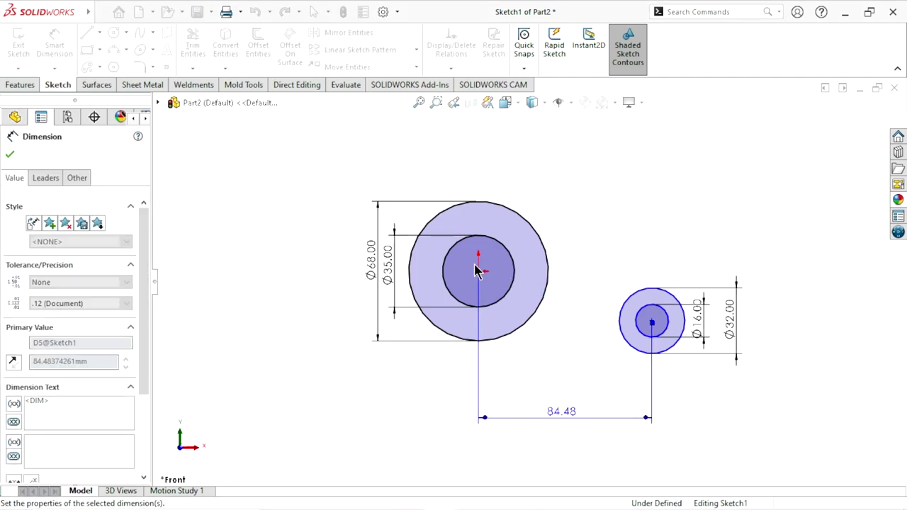
pyautogui.write('97')
pyautogui.press('Return')
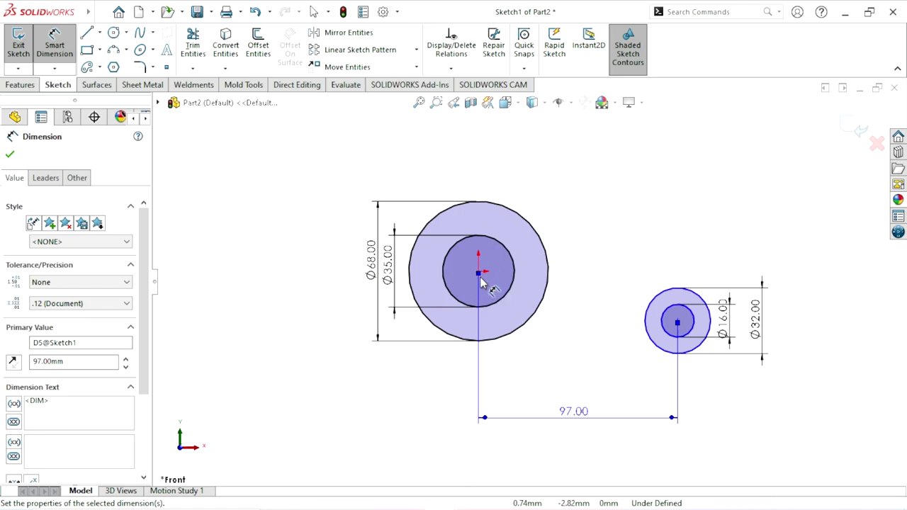
# Place the small hub's centre 28 mm below the origin.
pyautogui.click(677, 322)
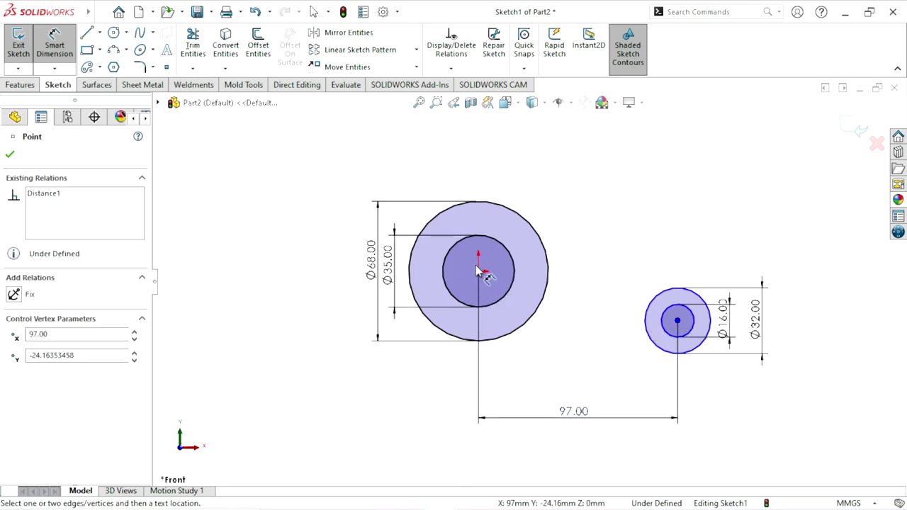
pyautogui.click(479, 273)
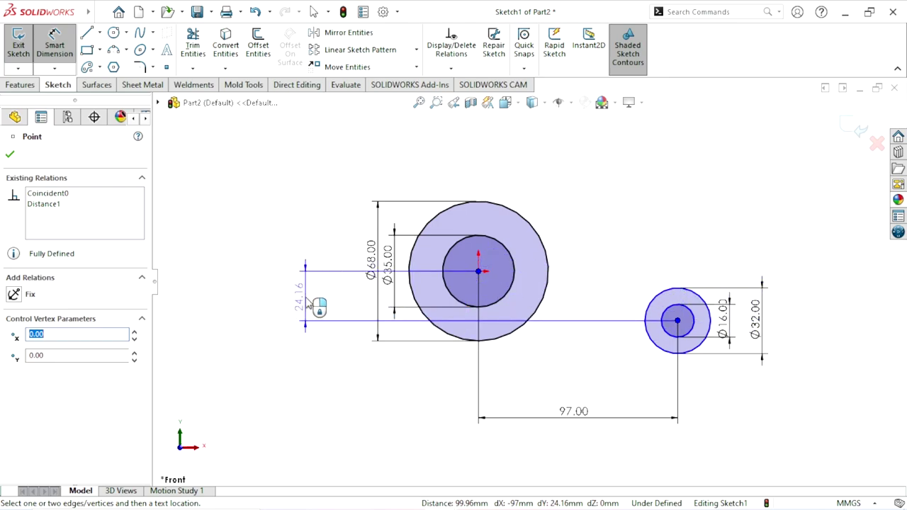
pyautogui.click(310, 302)
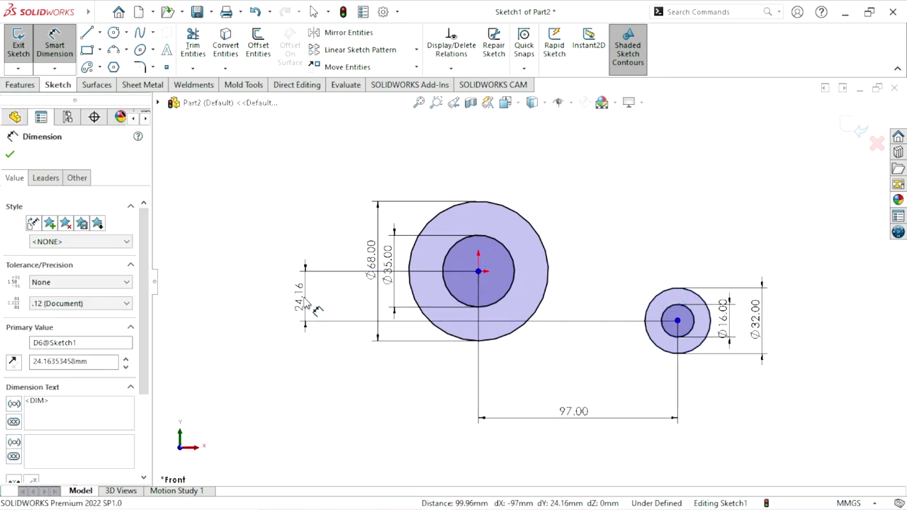
pyautogui.write('28')
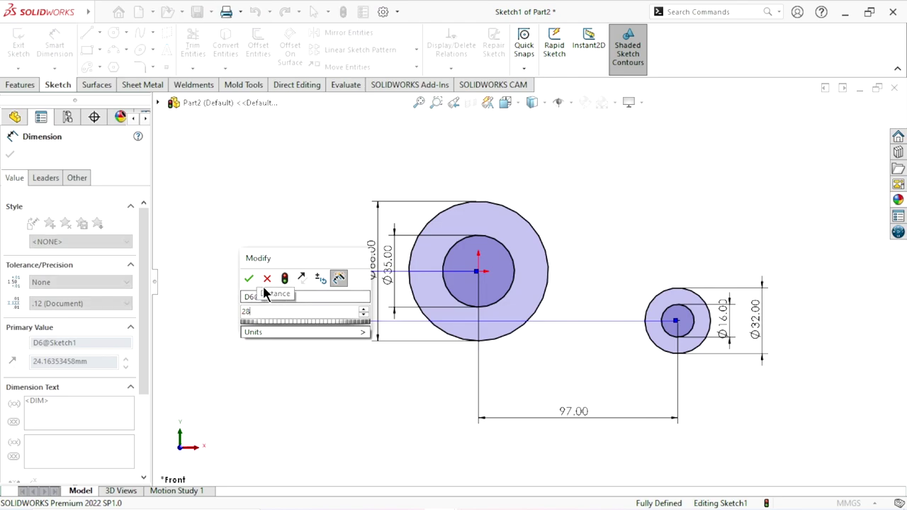
pyautogui.click(249, 278)
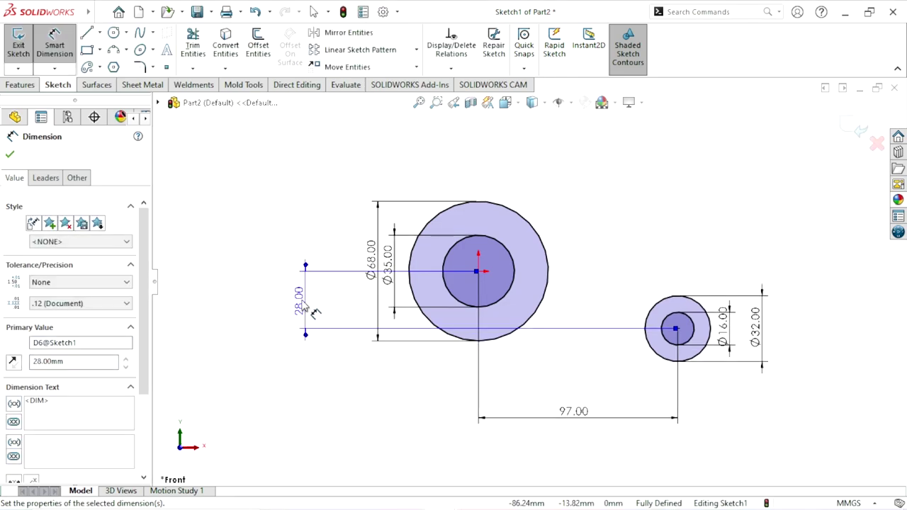
# Drag the 28.00, Ø35.00 and Ø16.00 dimensions into clearer positions.
pyautogui.moveTo(322, 328); pyautogui.dragTo(636, 303)
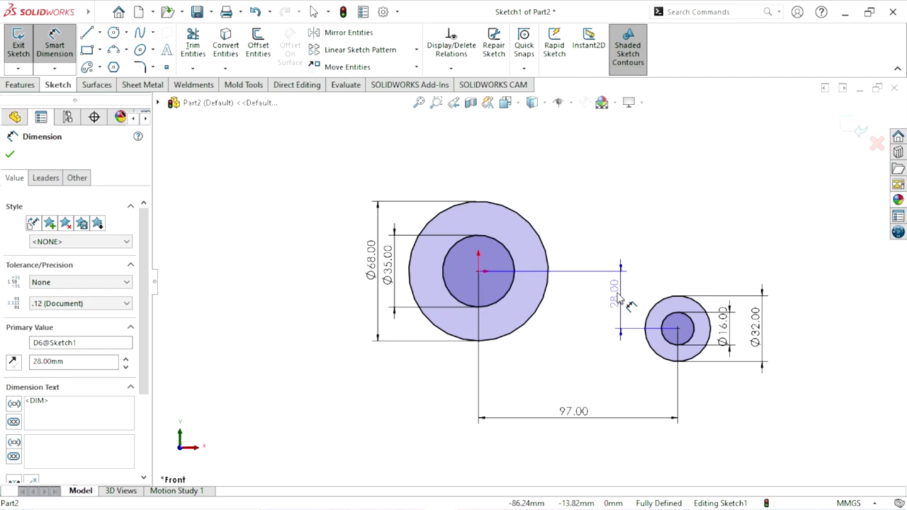
pyautogui.moveTo(397, 294)
pyautogui.mouseDown()
pyautogui.moveTo(362, 262)
pyautogui.moveTo(352, 275)
pyautogui.mouseUp()
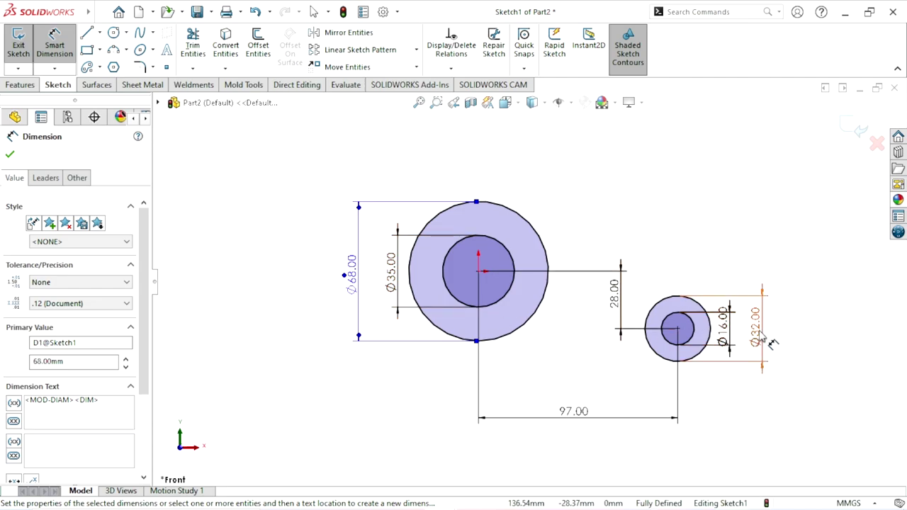
pyautogui.moveTo(723, 326); pyautogui.dragTo(719, 268)
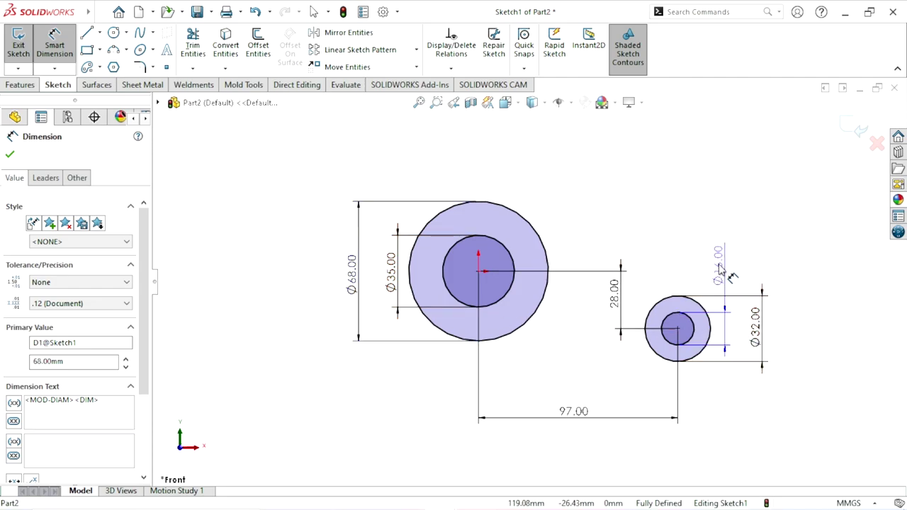
pyautogui.click(823, 390)
pyautogui.press('z')
pyautogui.scroll(-1, 585, 267)
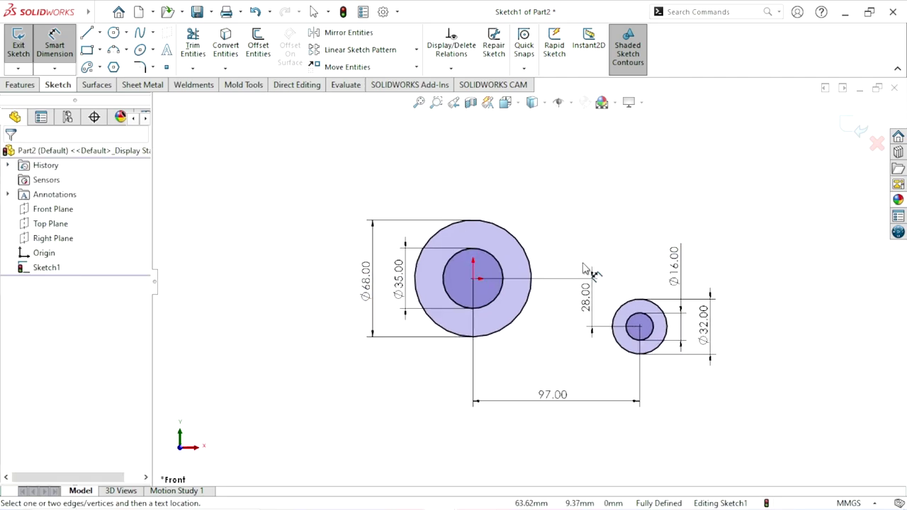
pyautogui.press('s')
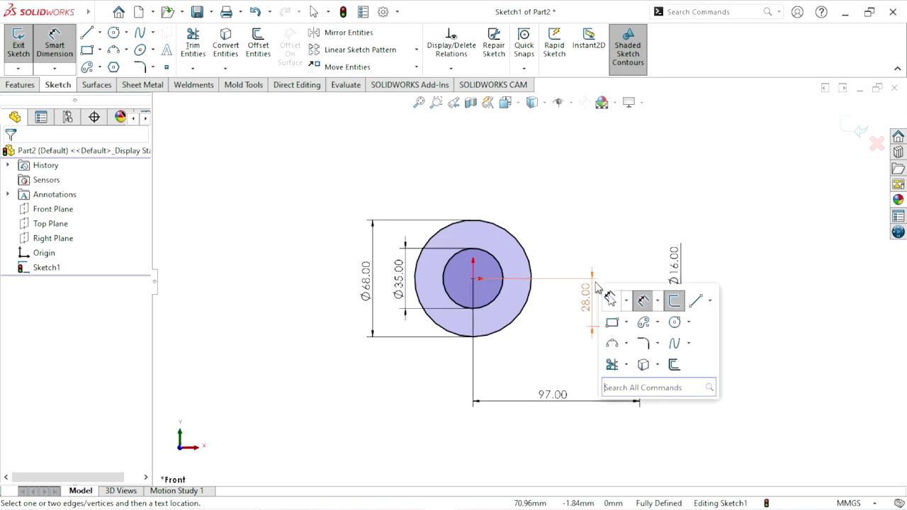
# Sketch upper and lower three-point arcs joining the large and small outer circles.
pyautogui.click(613, 344)
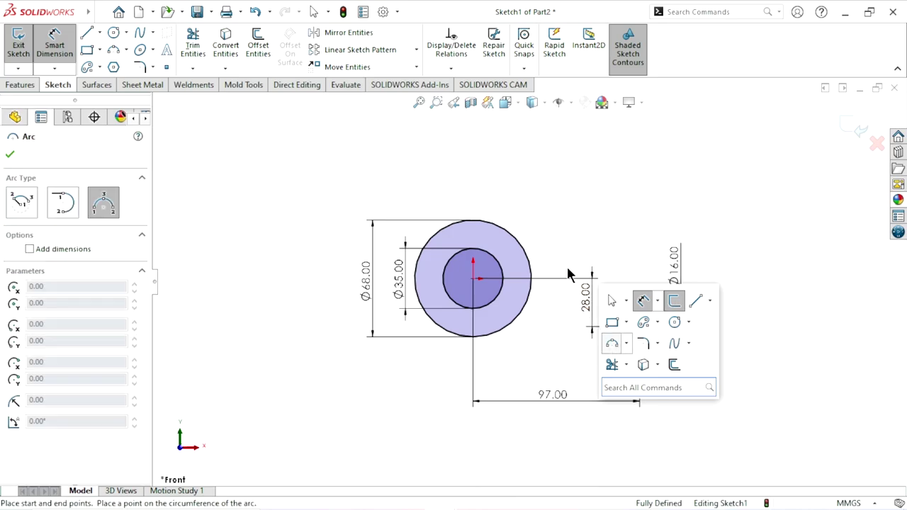
pyautogui.click(530, 261)
pyautogui.click(619, 310)
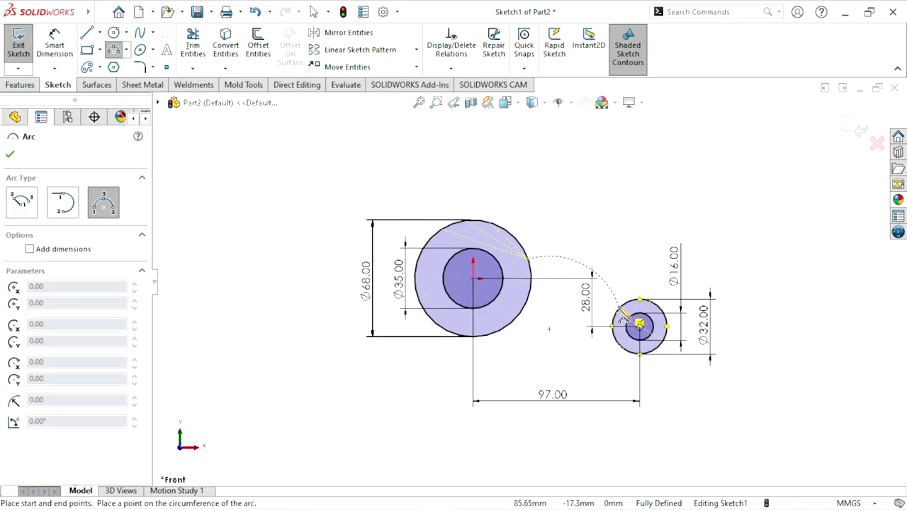
pyautogui.click(569, 307)
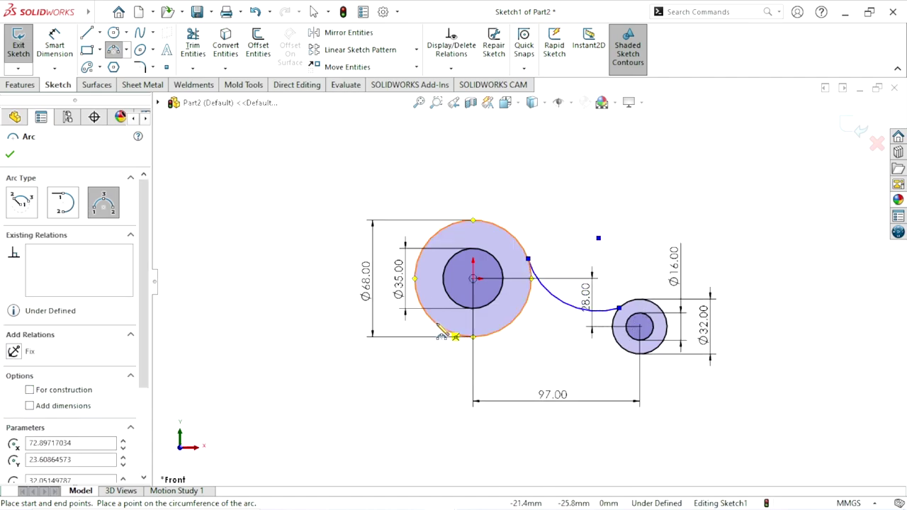
pyautogui.click(436, 324)
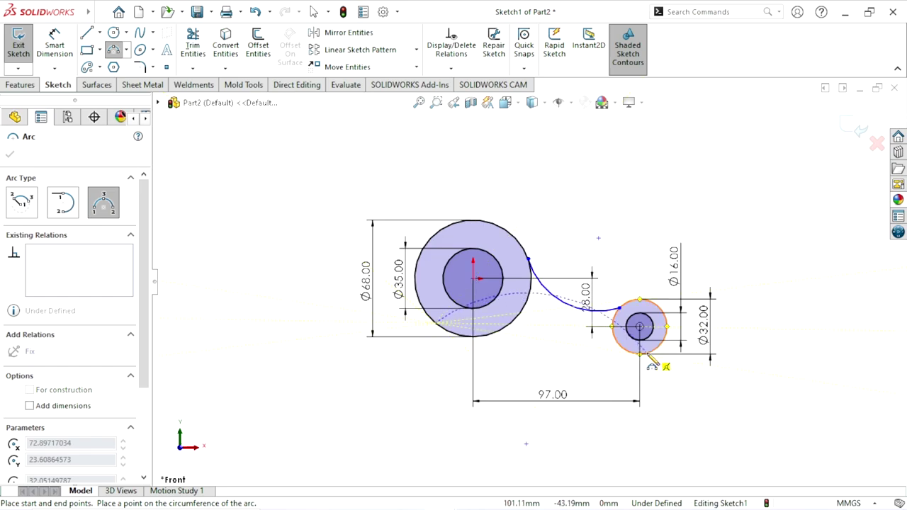
pyautogui.click(634, 358)
pyautogui.click(540, 374)
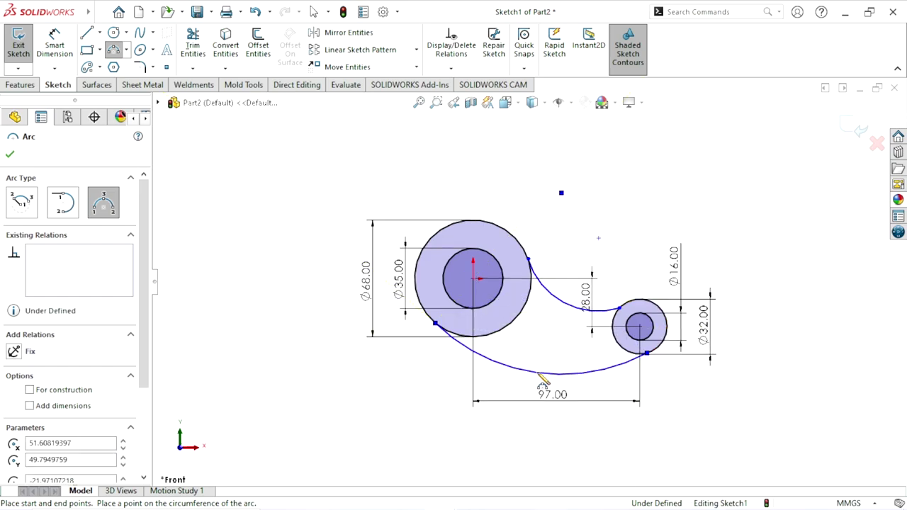
pyautogui.rightClick(567, 358)
pyautogui.click(577, 360)
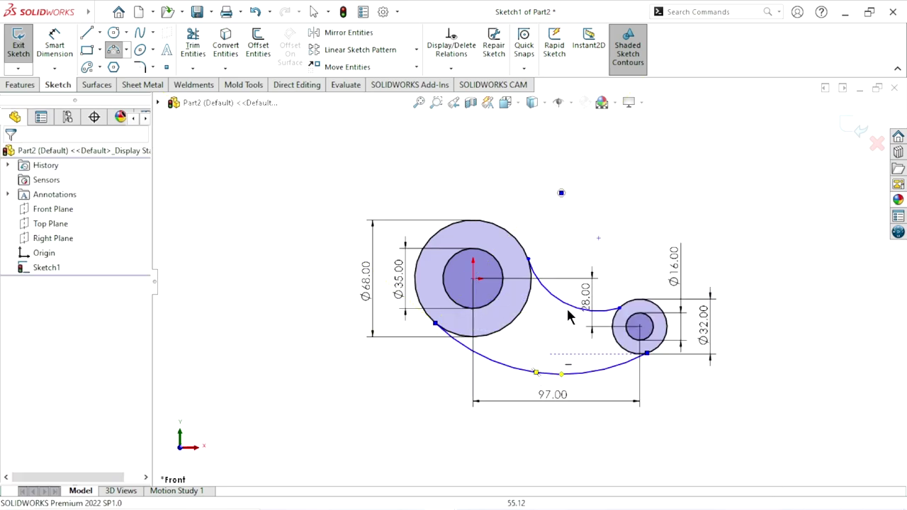
# Make the upper arc tangent to both the Ø68 and Ø32 circles.
pyautogui.click(536, 268)
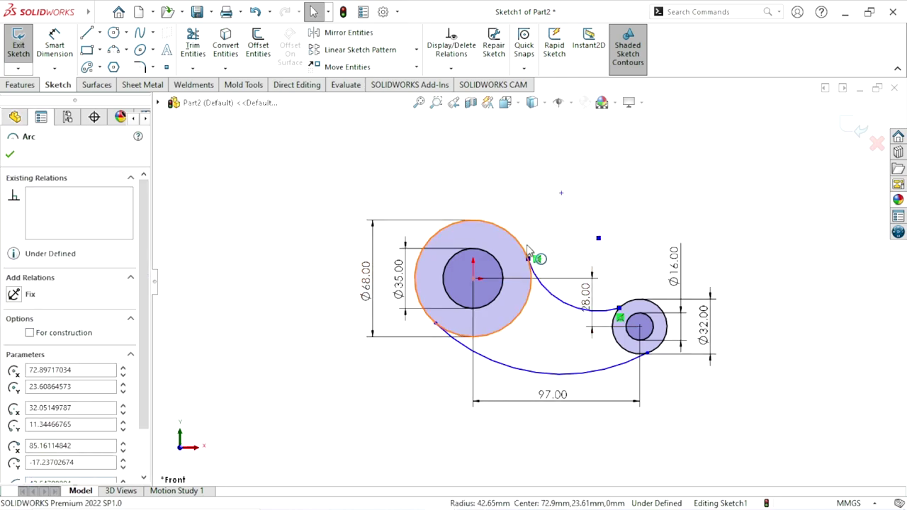
pyautogui.keyDown('ctrl'); pyautogui.click(524, 251); pyautogui.keyUp('ctrl')
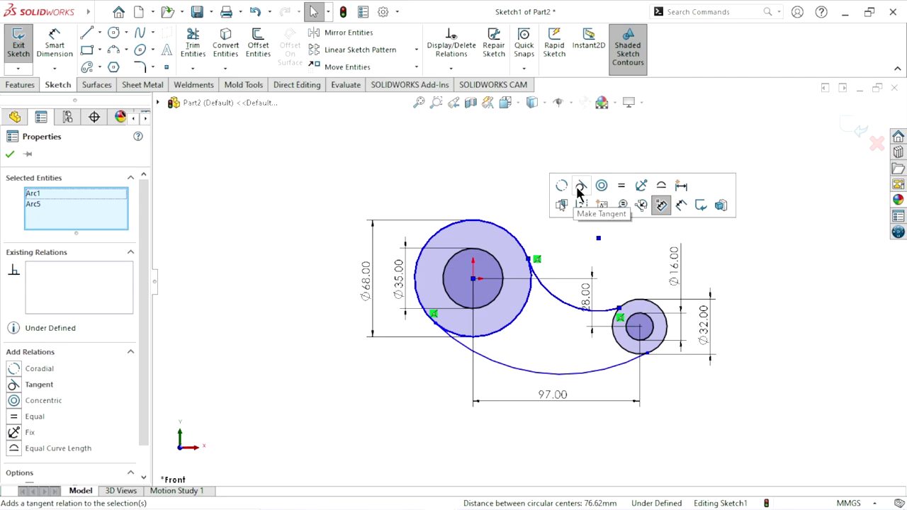
pyautogui.click(581, 186)
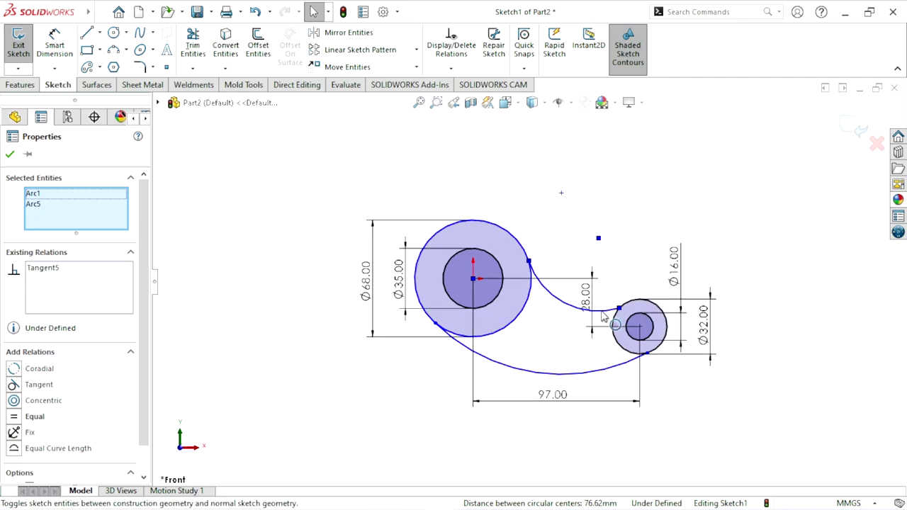
pyautogui.keyDown('ctrl'); pyautogui.click(638, 305); pyautogui.keyUp('ctrl')
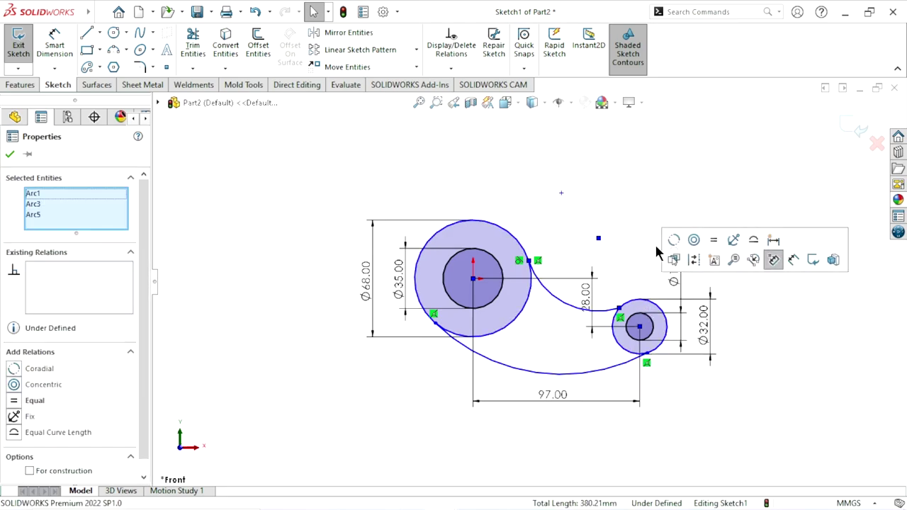
pyautogui.press('Escape')
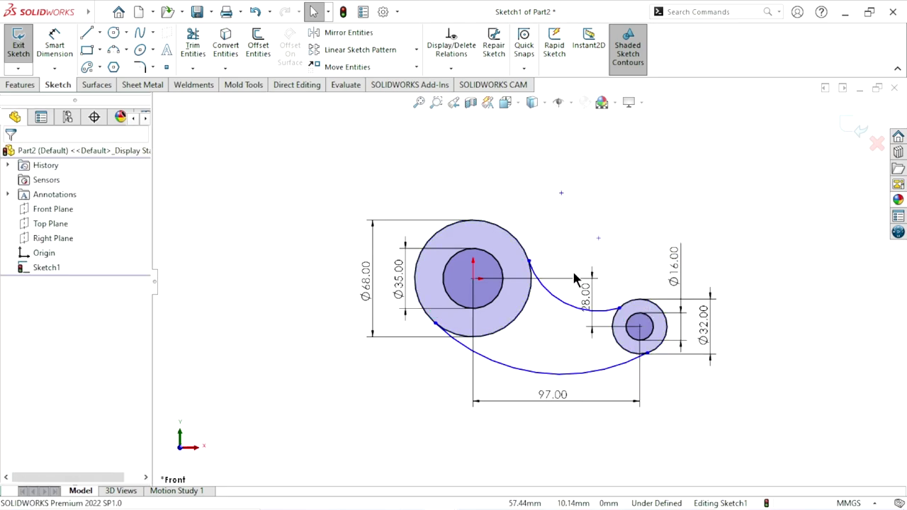
pyautogui.click(588, 303)
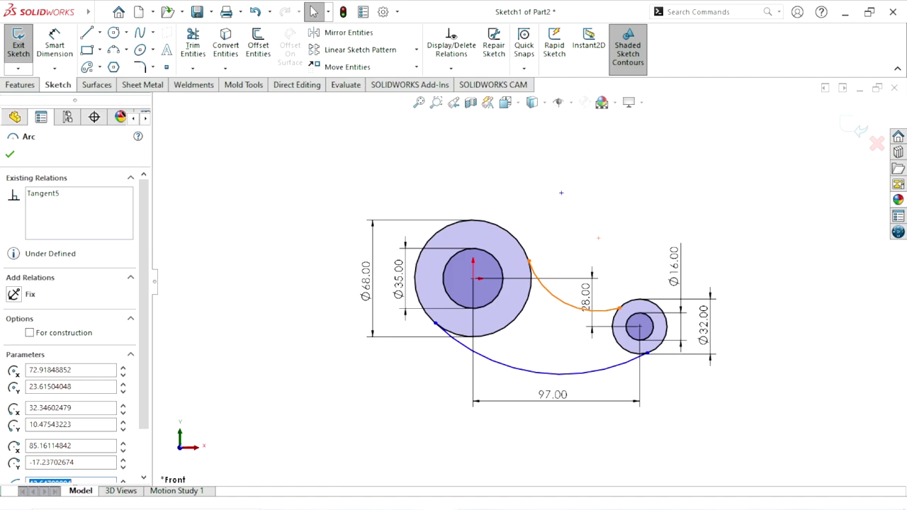
pyautogui.click(640, 300)
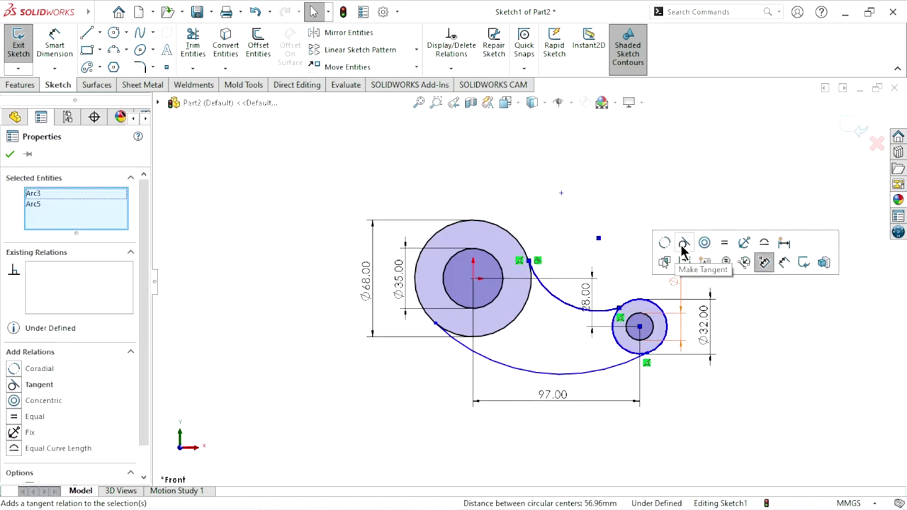
pyautogui.click(684, 245)
# Make the lower arc tangent to the Ø68 and Ø32 circles.
pyautogui.click(494, 363)
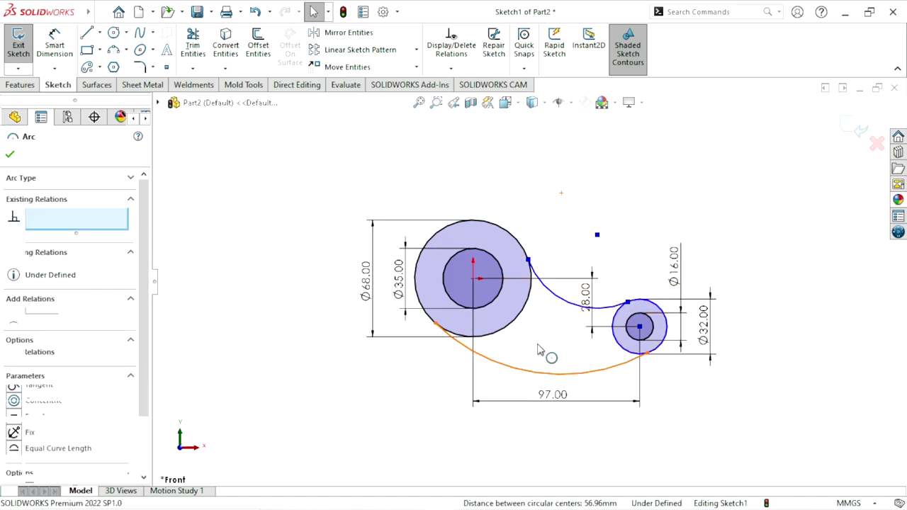
pyautogui.press('Escape')
pyautogui.click(500, 363)
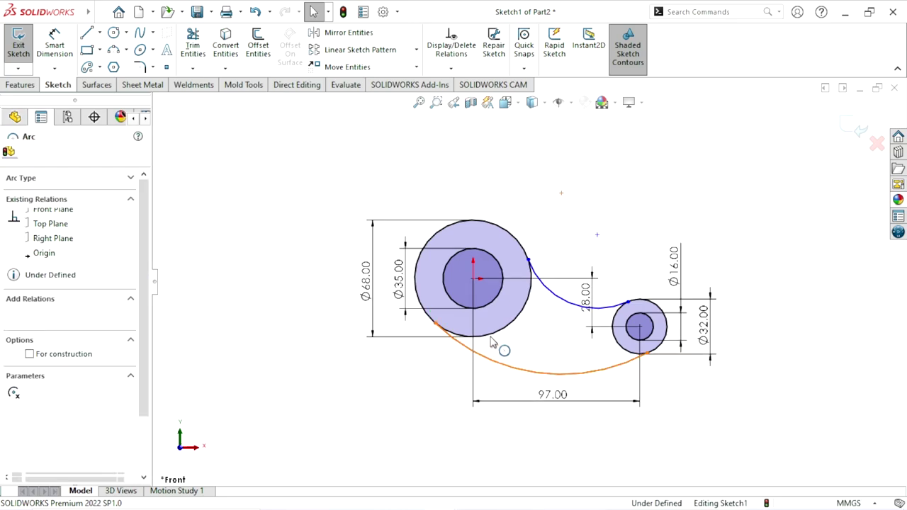
pyautogui.keyDown('ctrl'); pyautogui.click(531, 321); pyautogui.keyUp('ctrl')
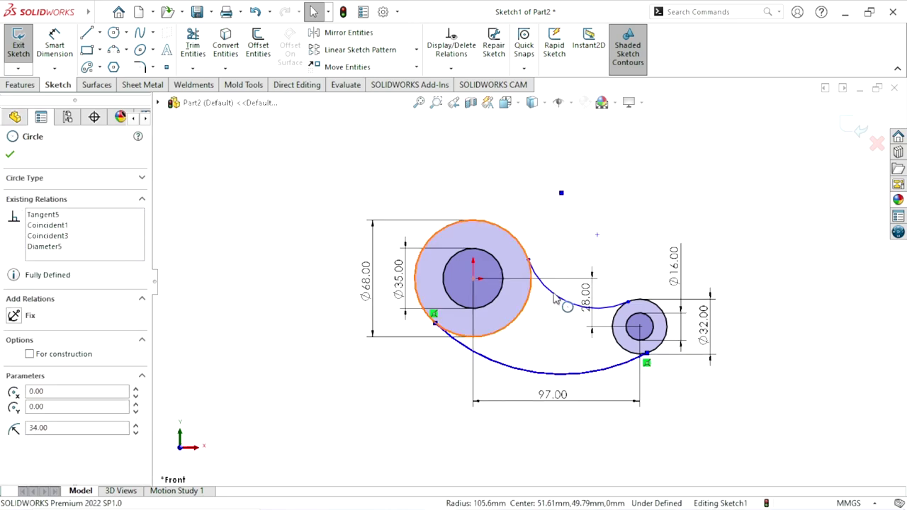
pyautogui.click(549, 278)
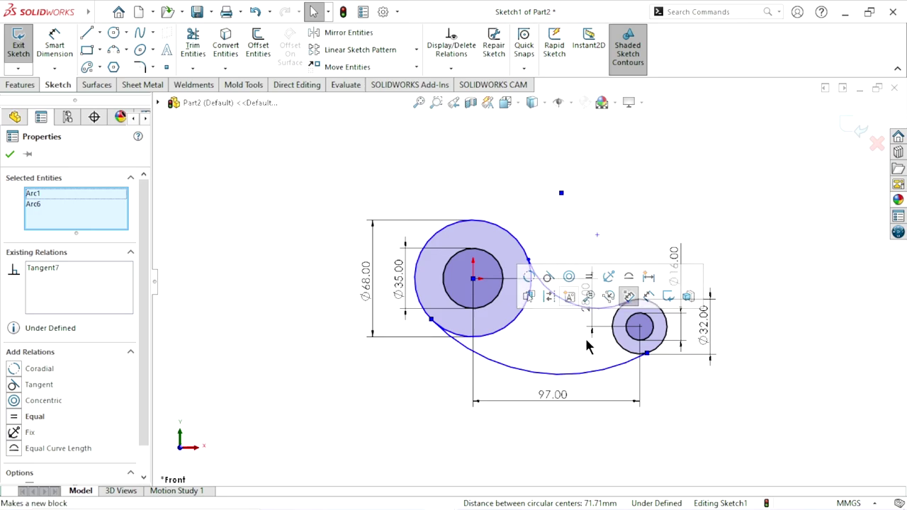
pyautogui.click(623, 353)
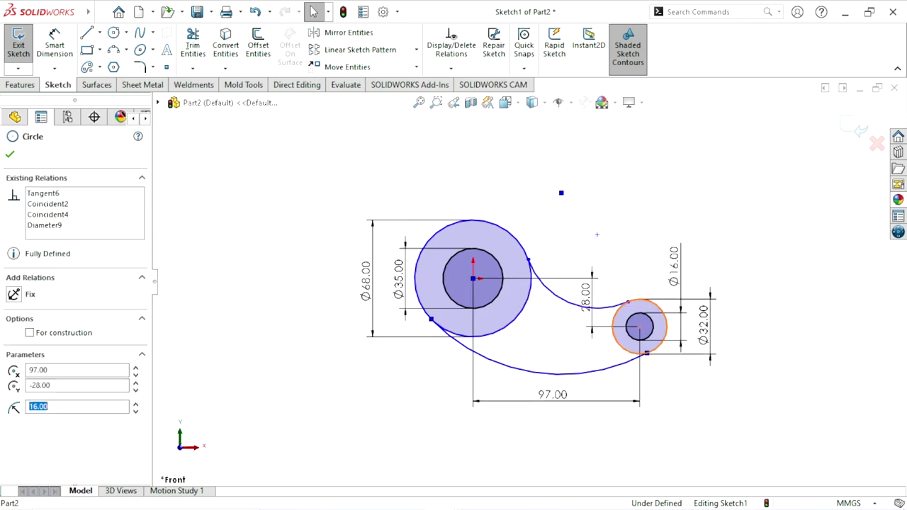
pyautogui.click(619, 368)
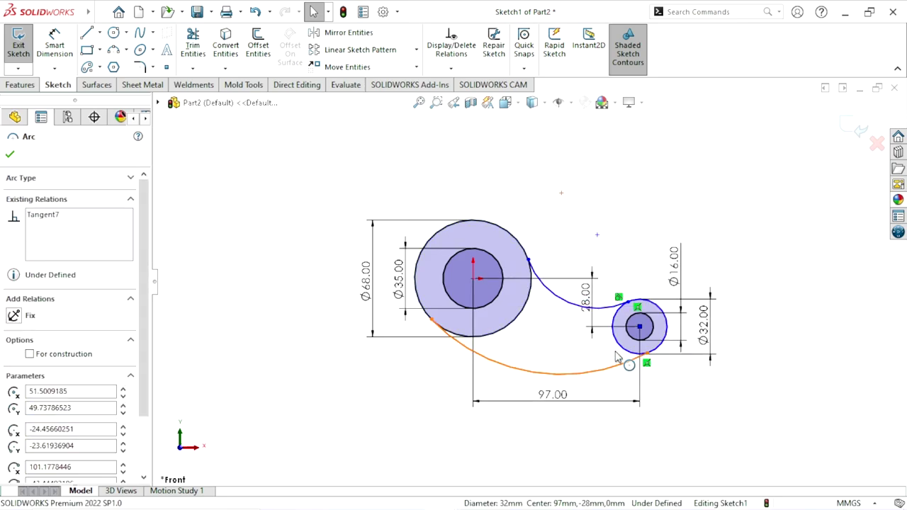
pyautogui.keyDown('ctrl'); pyautogui.click(626, 350); pyautogui.keyUp('ctrl')
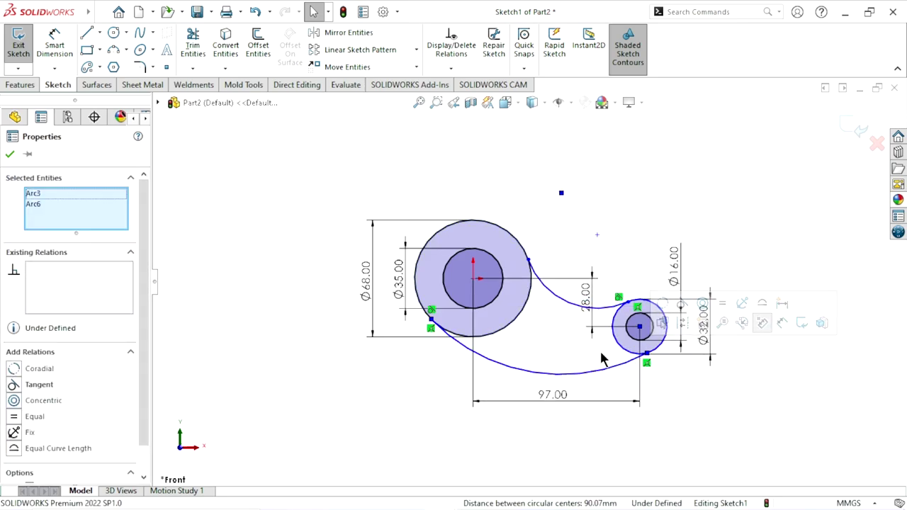
pyautogui.click(682, 305)
pyautogui.scroll(2, 539, 283)
pyautogui.scroll(-1, 570, 301)
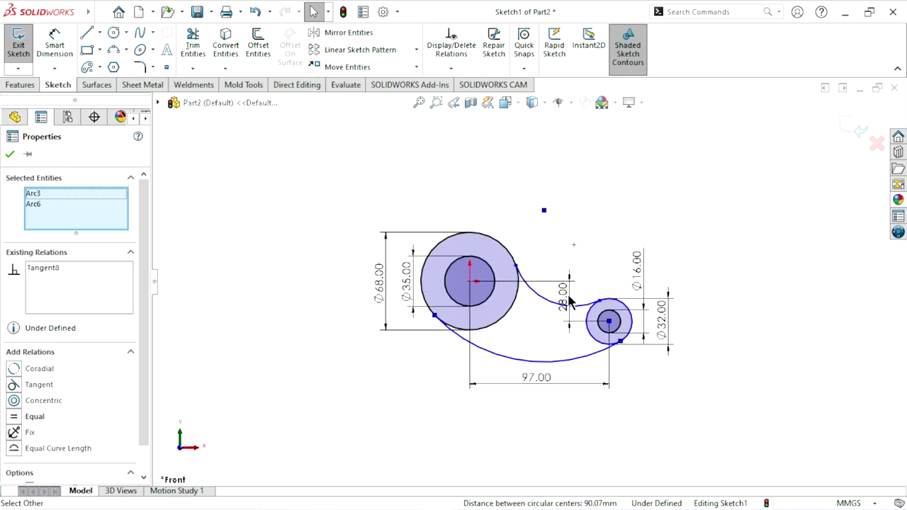
pyautogui.click(533, 316)
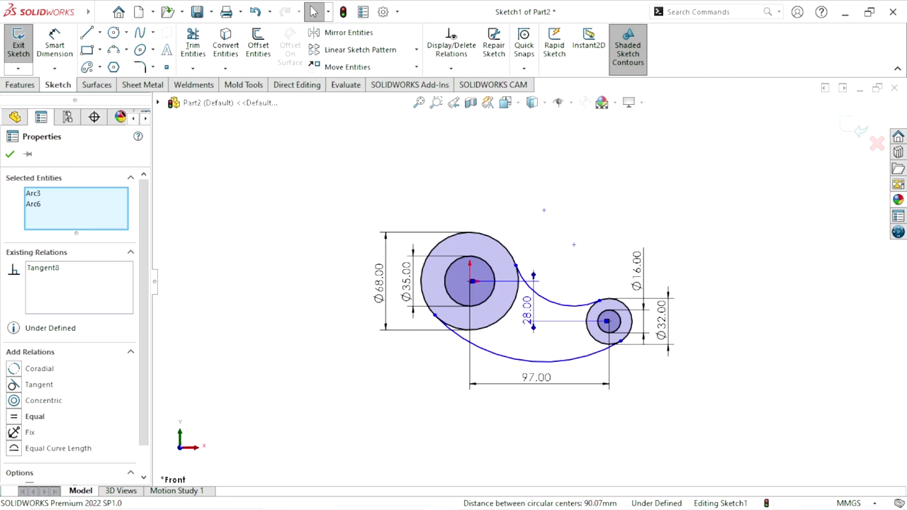
# Give the upper connecting arc a radius of R26.
pyautogui.press('s')
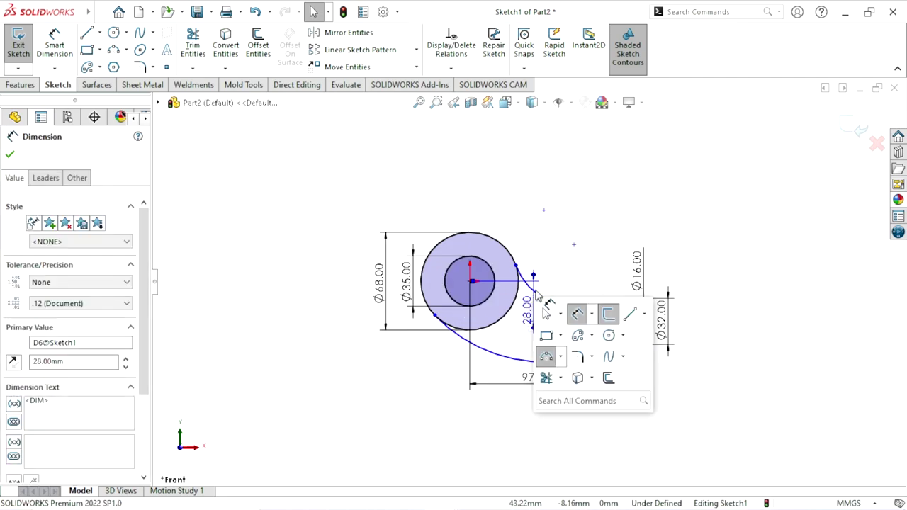
pyautogui.click(578, 314)
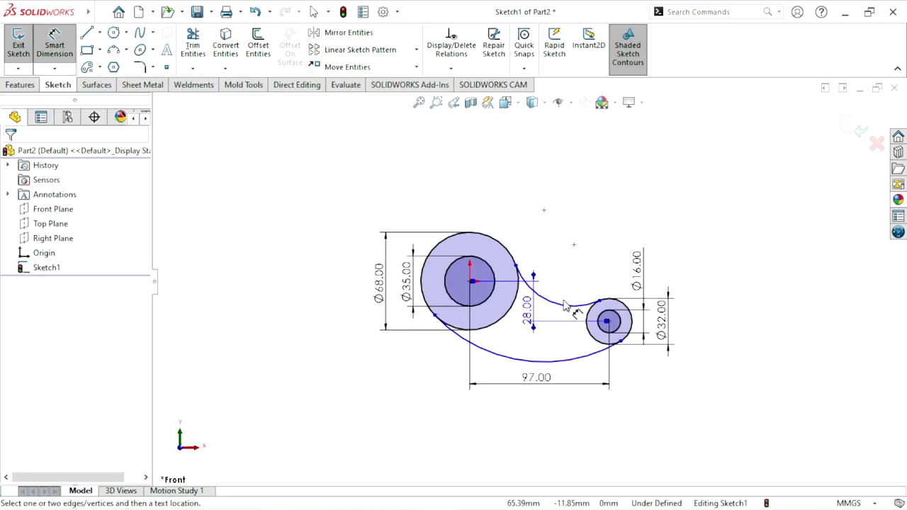
pyautogui.click(568, 306)
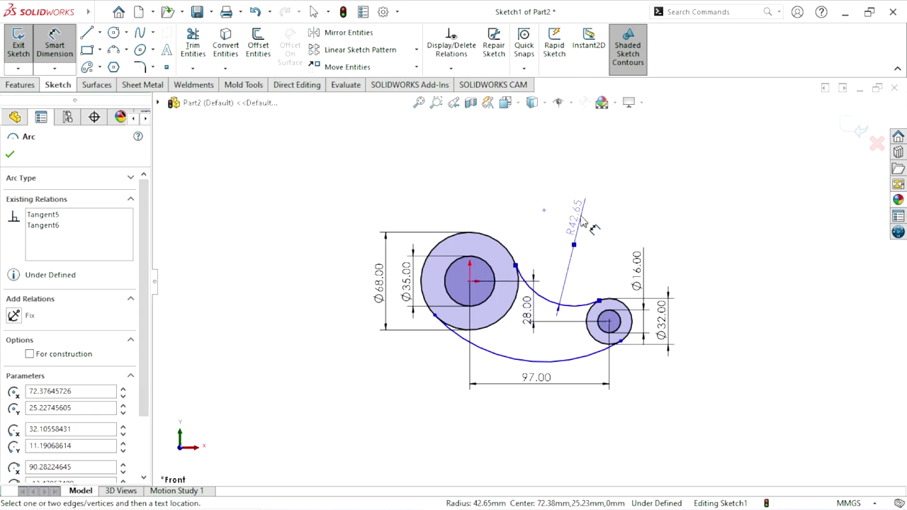
pyautogui.click(582, 222)
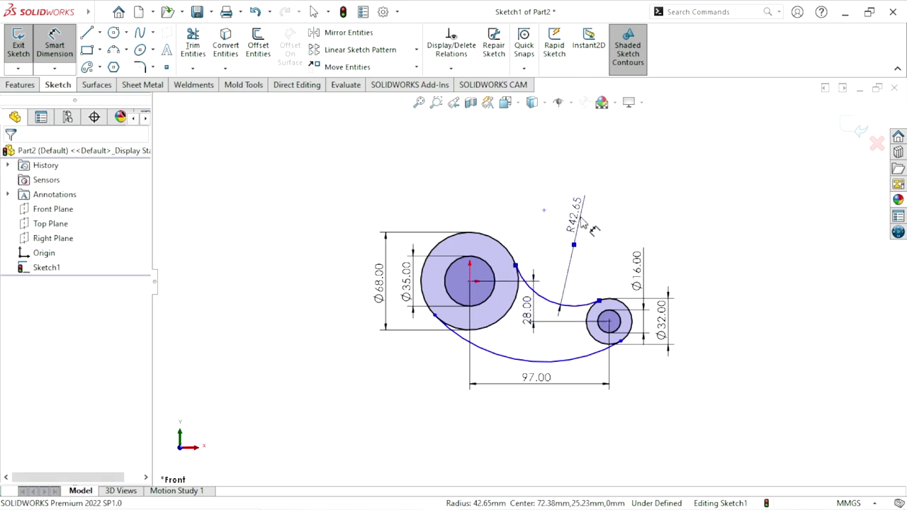
pyautogui.write('26')
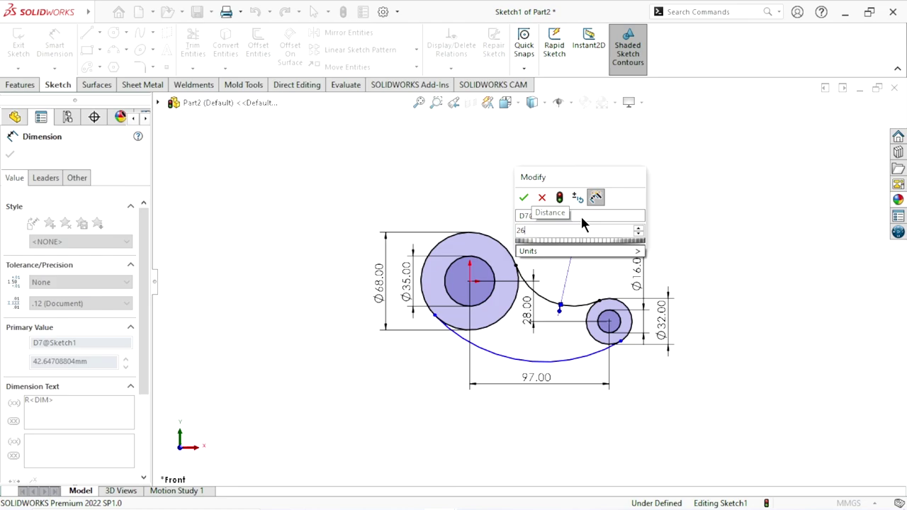
pyautogui.press('Escape')
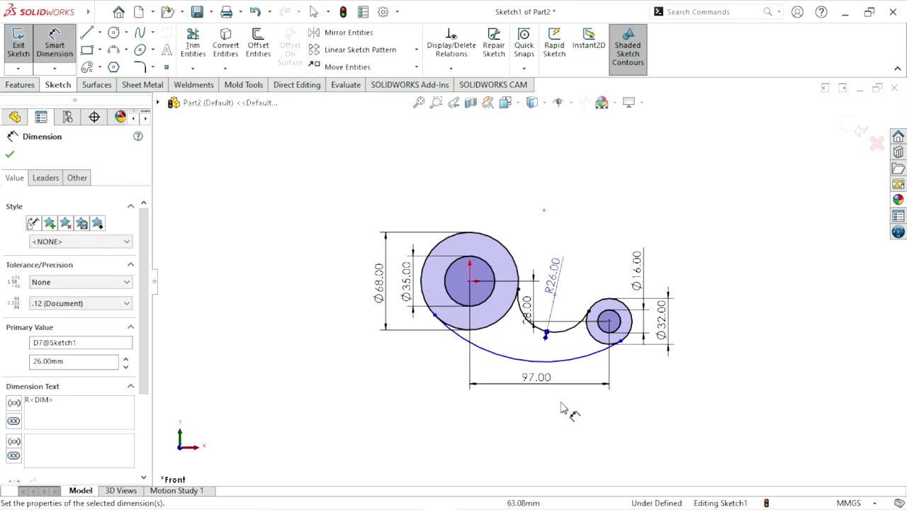
# Give the lower connecting arc a radius of R78.
pyautogui.scroll(-2, 562, 404)
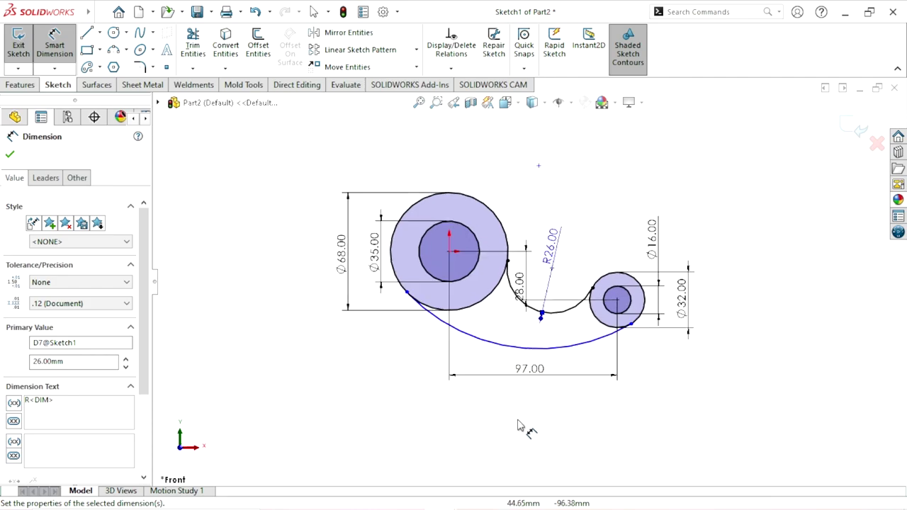
pyautogui.click(505, 345)
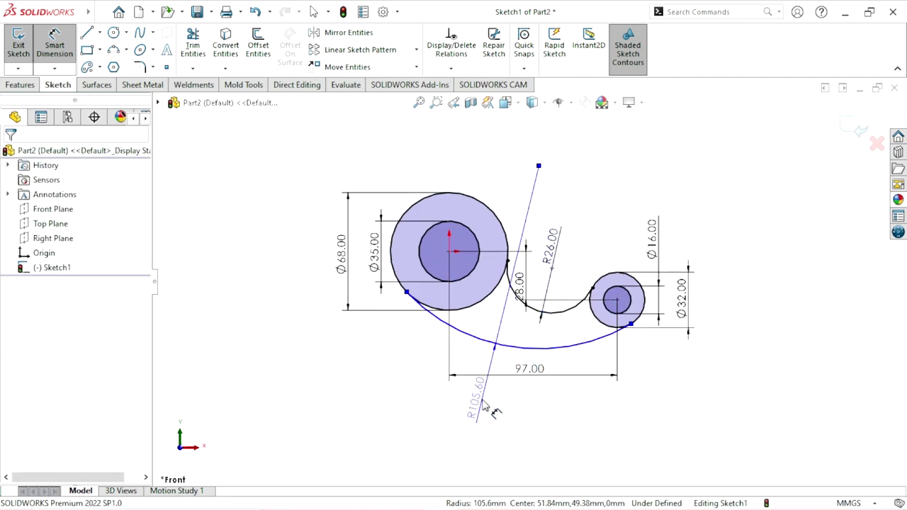
pyautogui.click(486, 399)
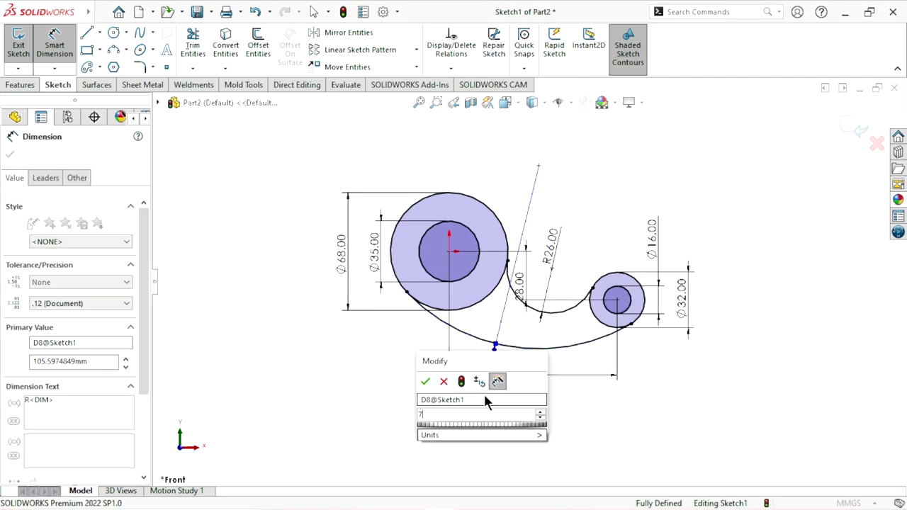
pyautogui.write('78')
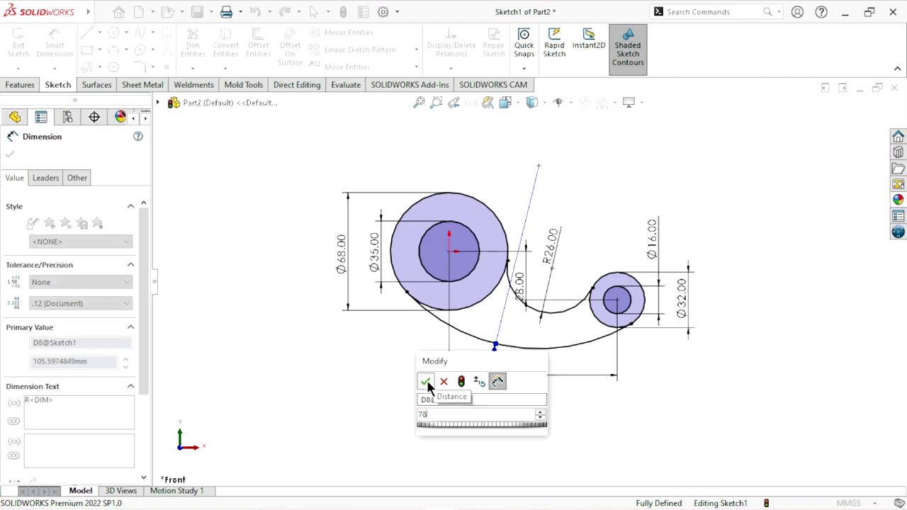
pyautogui.click(426, 382)
# Move the R78.00, 28.00 and R26.00 labels clear of the sketch.
pyautogui.scroll(2, 528, 289)
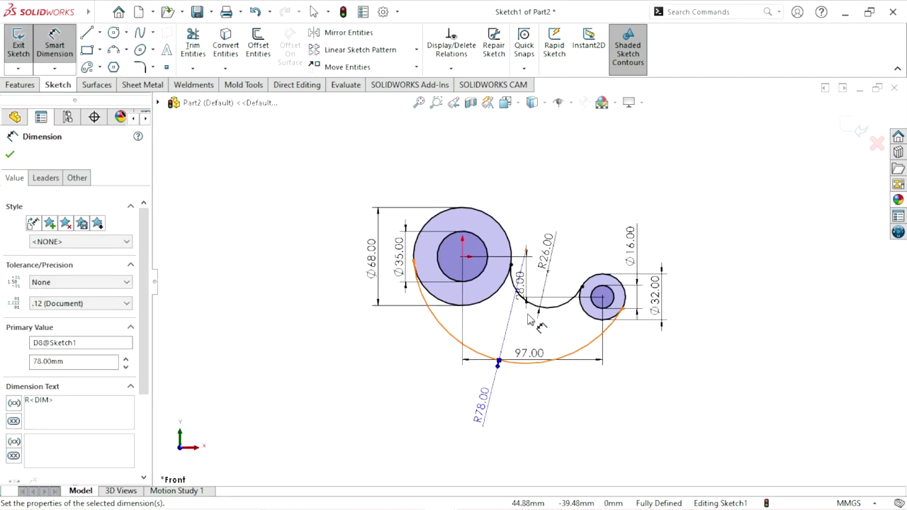
pyautogui.moveTo(496, 419); pyautogui.dragTo(439, 387)
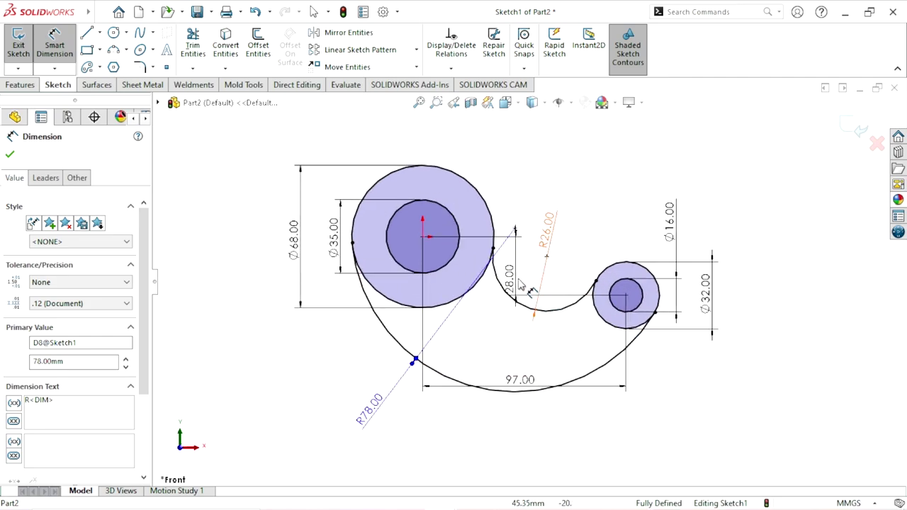
pyautogui.moveTo(511, 284); pyautogui.dragTo(567, 269)
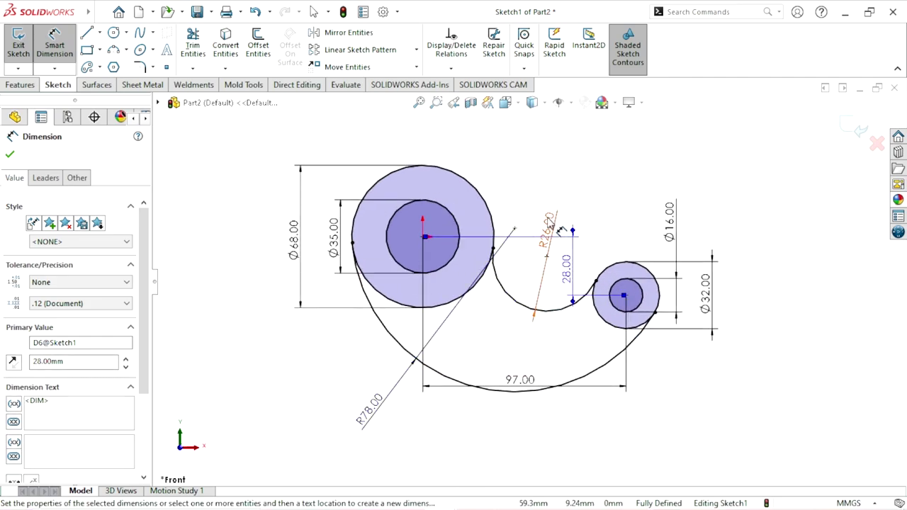
pyautogui.click(569, 171)
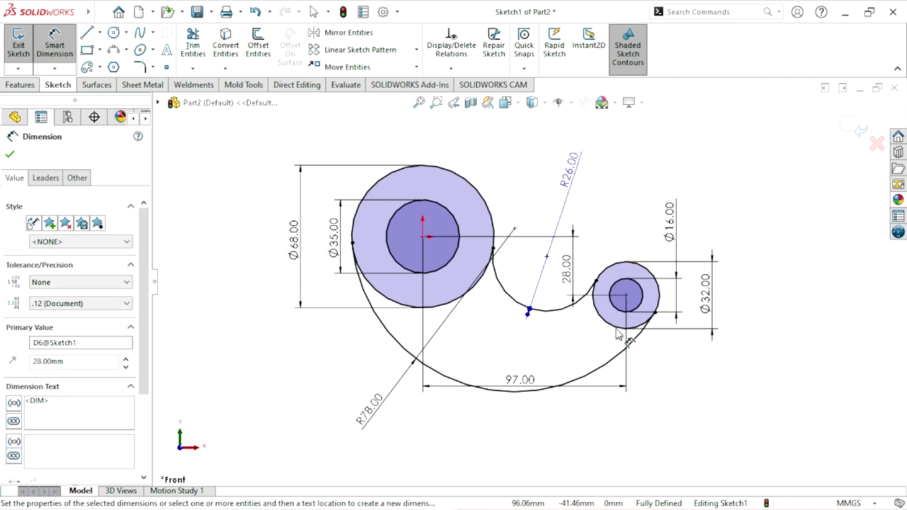
pyautogui.keyDown('ctrl'); pyautogui.moveTo(504, 256); pyautogui.dragTo(520, 269, button='middle'); pyautogui.keyUp('ctrl')
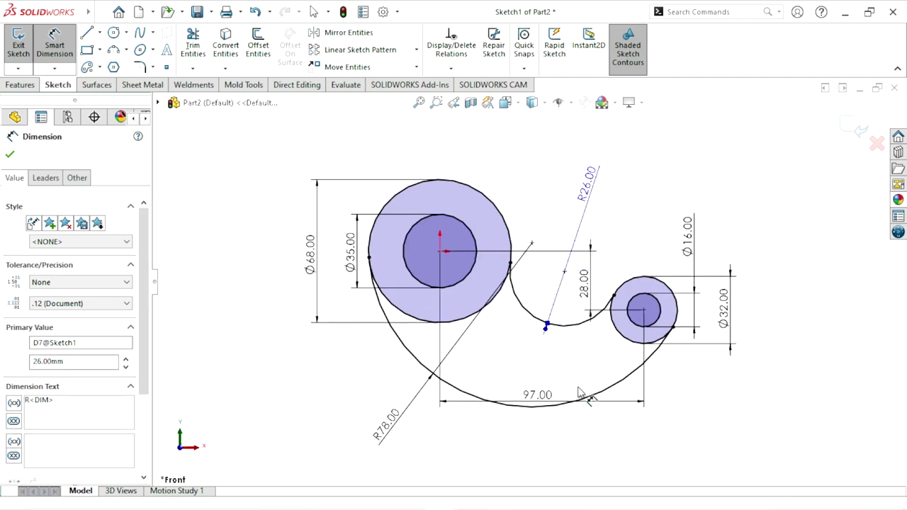
pyautogui.scroll(2, 531, 357)
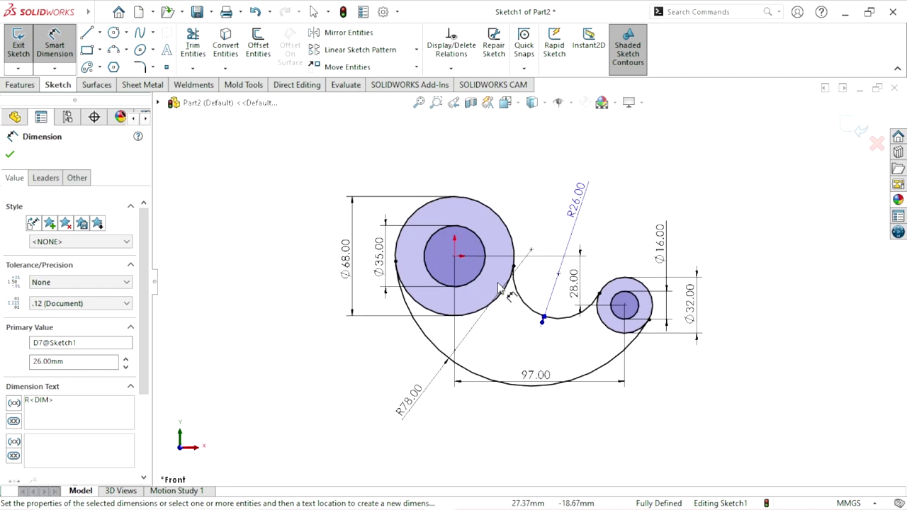
pyautogui.scroll(1, 430, 195)
pyautogui.scroll(1, 428, 206)
pyautogui.scroll(1, 429, 207)
pyautogui.scroll(-2, 428, 207)
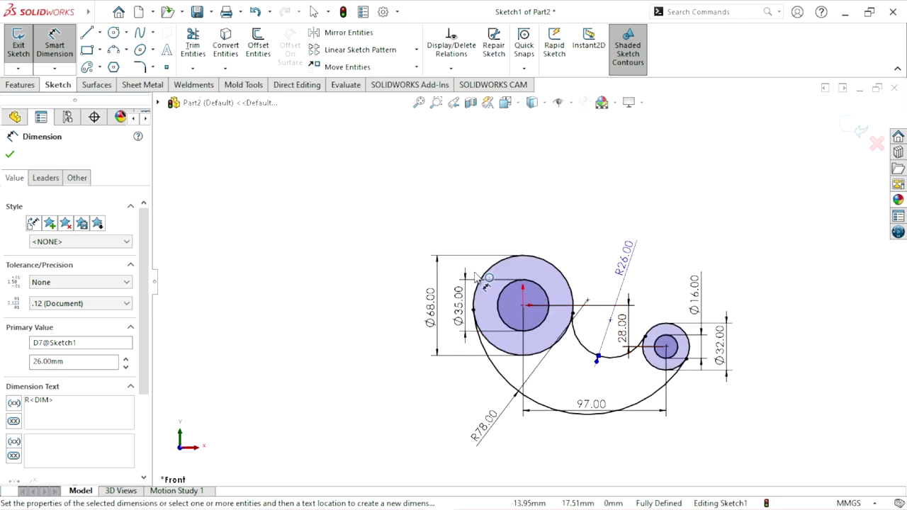
pyautogui.click(10, 154)
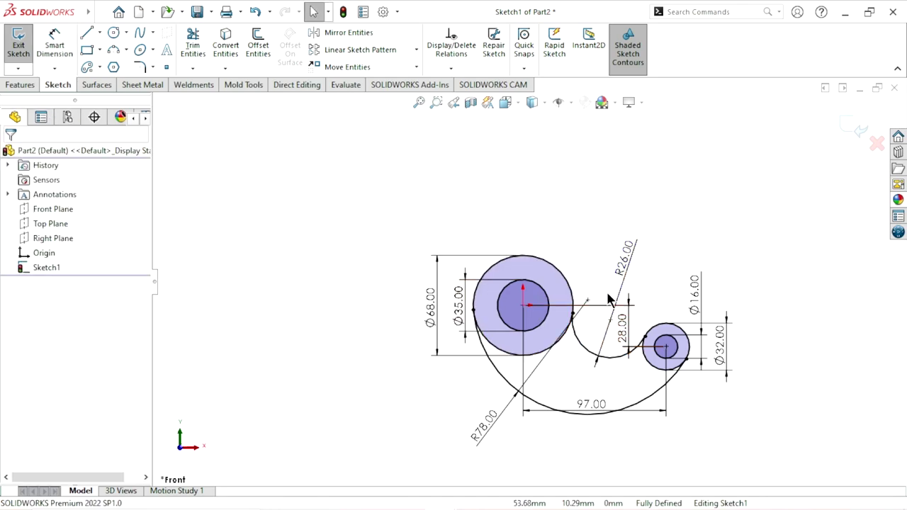
pyautogui.keyDown('ctrl'); pyautogui.moveTo(646, 323); pyautogui.dragTo(623, 317, button='middle'); pyautogui.keyUp('ctrl')
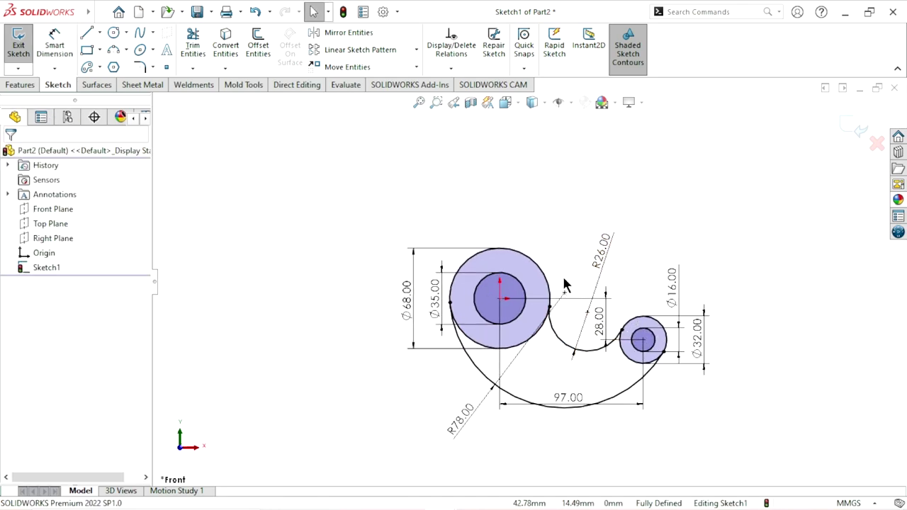
pyautogui.press('s')
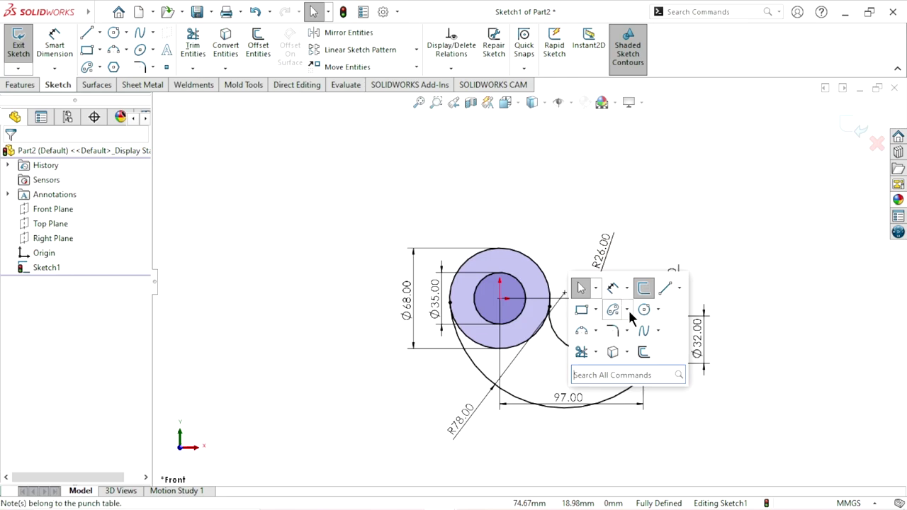
pyautogui.click(627, 310)
pyautogui.click(642, 372)
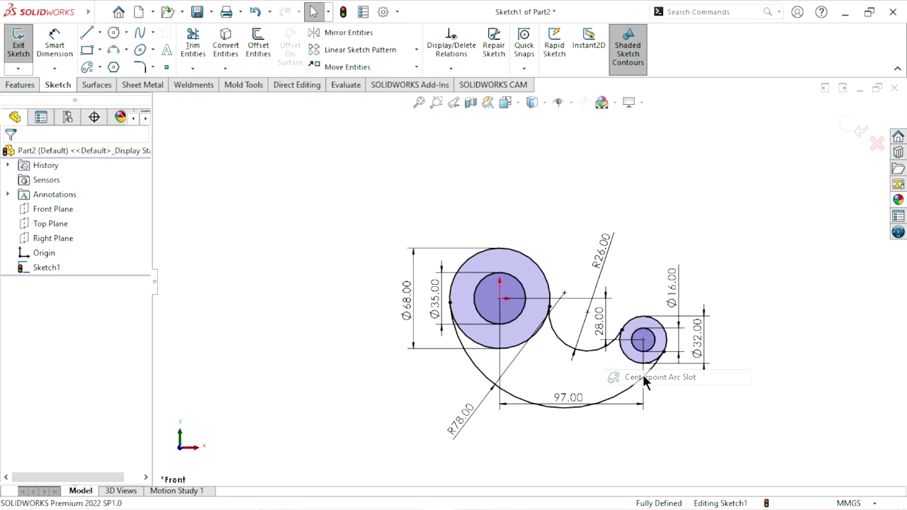
pyautogui.click(587, 313)
pyautogui.scroll(2, 526, 275)
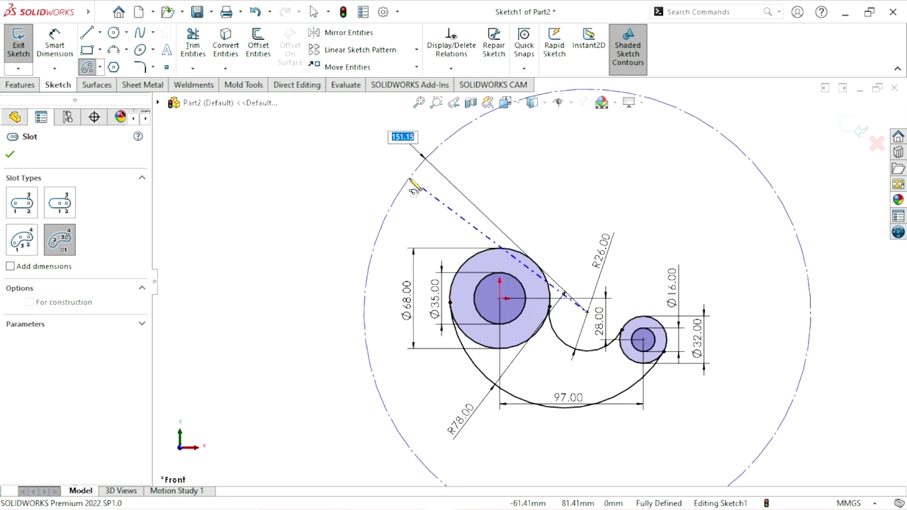
pyautogui.scroll(2, 430, 202)
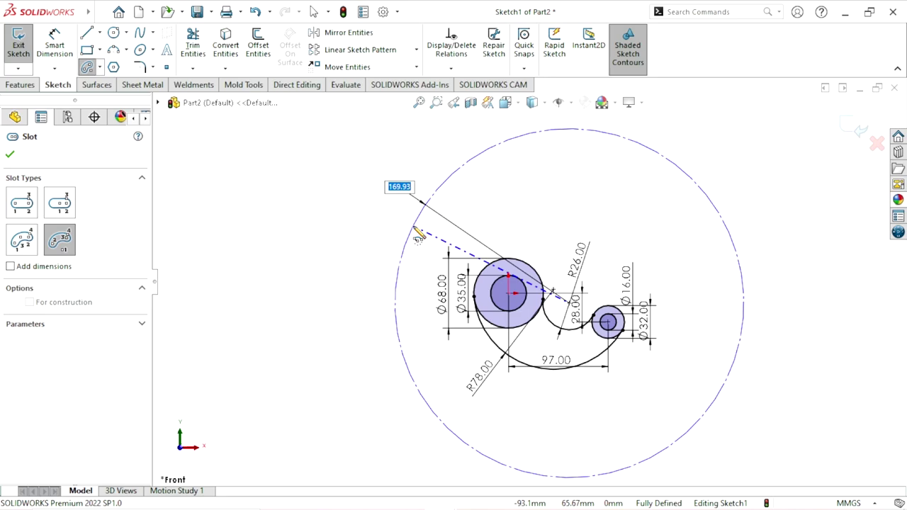
pyautogui.click(415, 226)
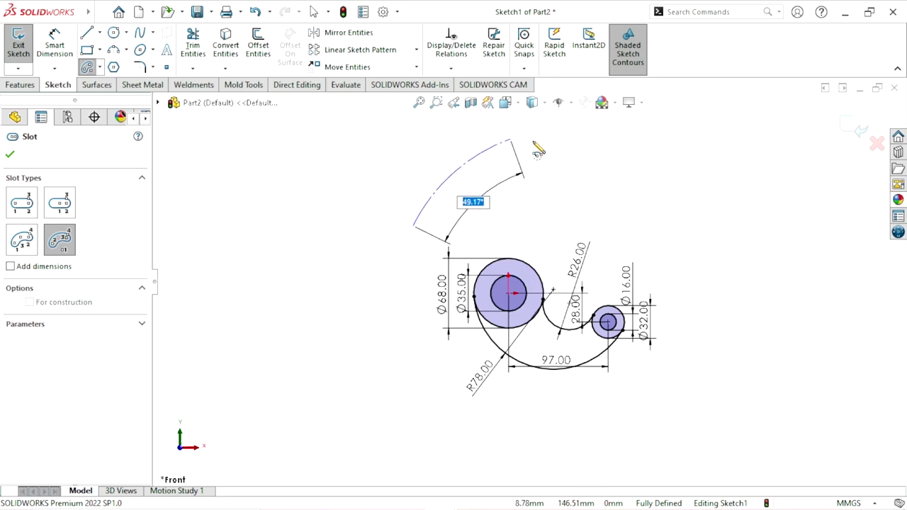
pyautogui.click(577, 133)
pyautogui.rightClick(601, 152)
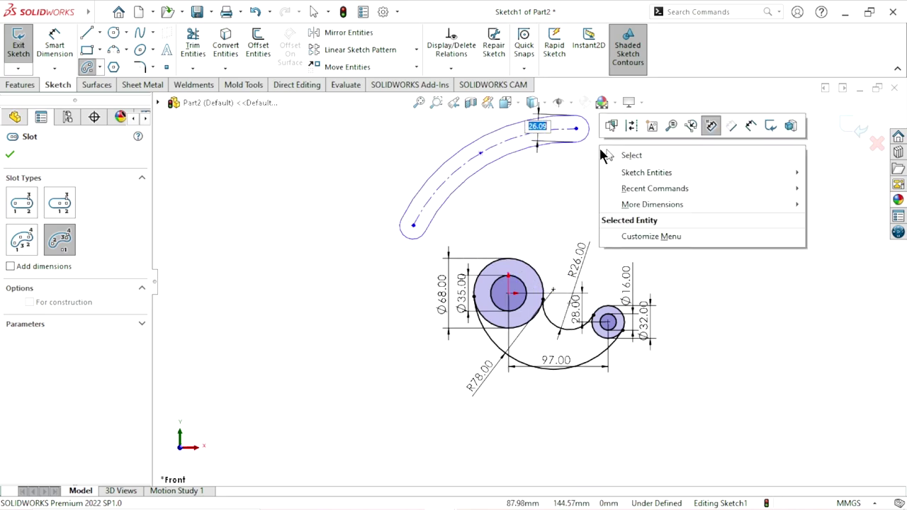
pyautogui.click(613, 157)
pyautogui.scroll(2, 551, 235)
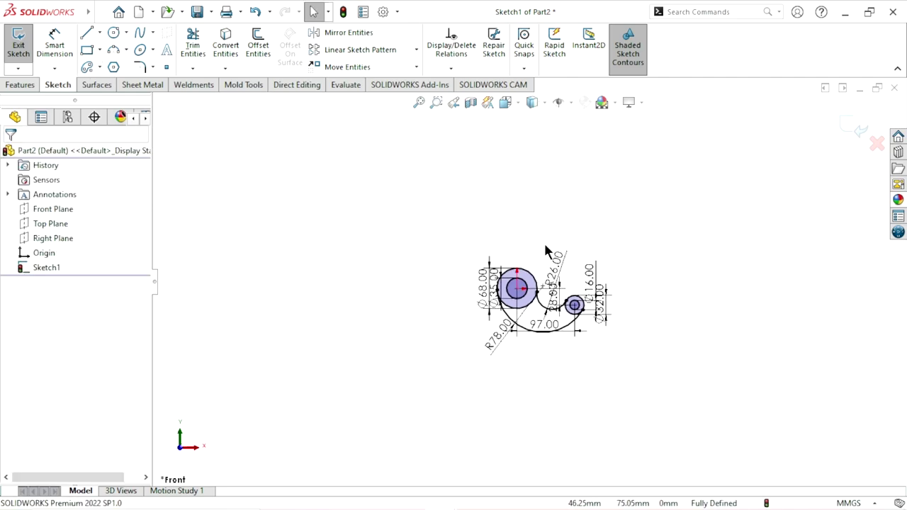
pyautogui.scroll(-3, 532, 277)
pyautogui.scroll(1, 531, 340)
pyautogui.scroll(-1, 535, 319)
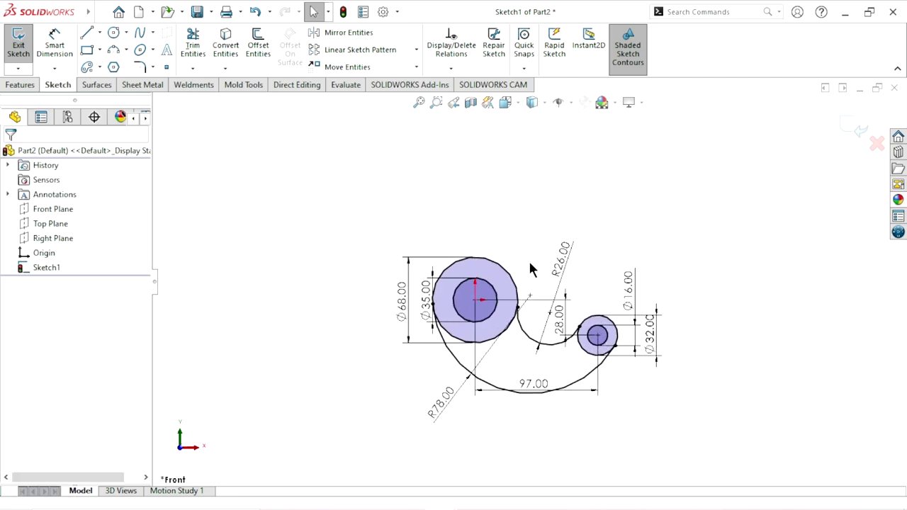
# Draw a centrepoint arc slot curving over the top of the large hub.
pyautogui.press('s')
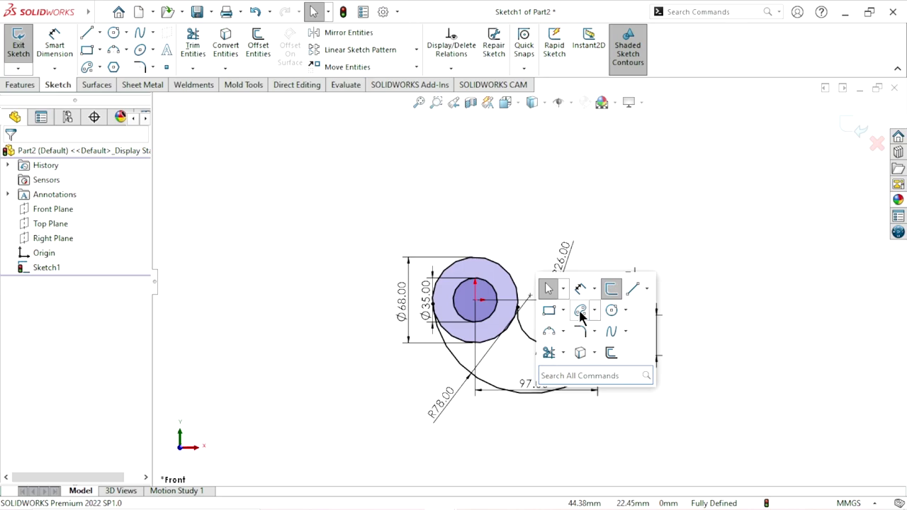
pyautogui.click(580, 312)
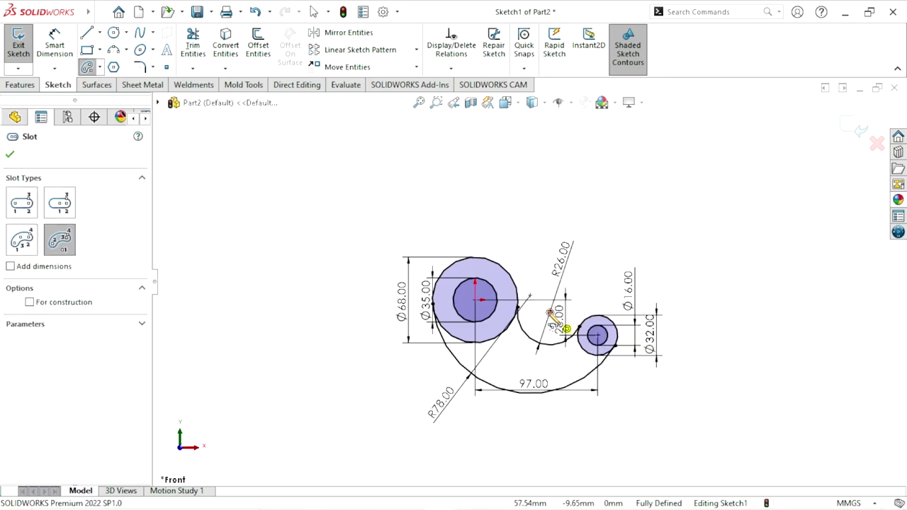
pyautogui.click(550, 312)
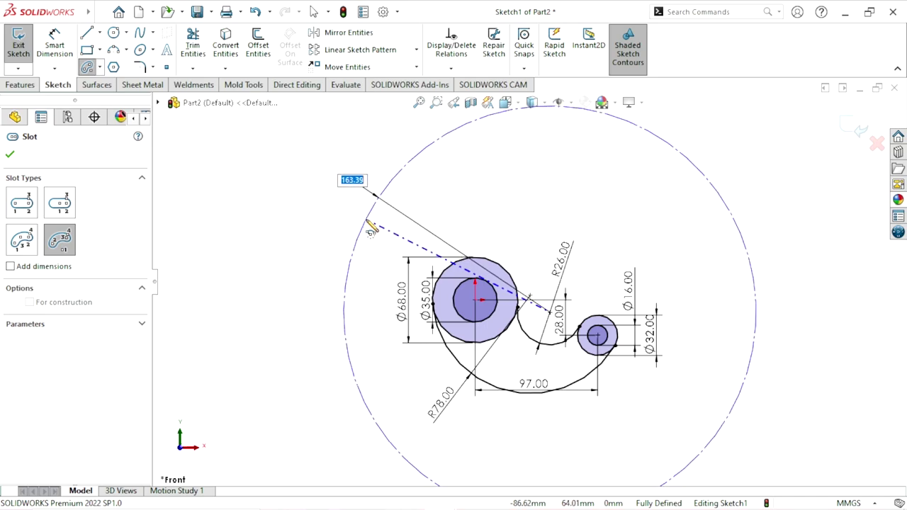
pyautogui.click(366, 221)
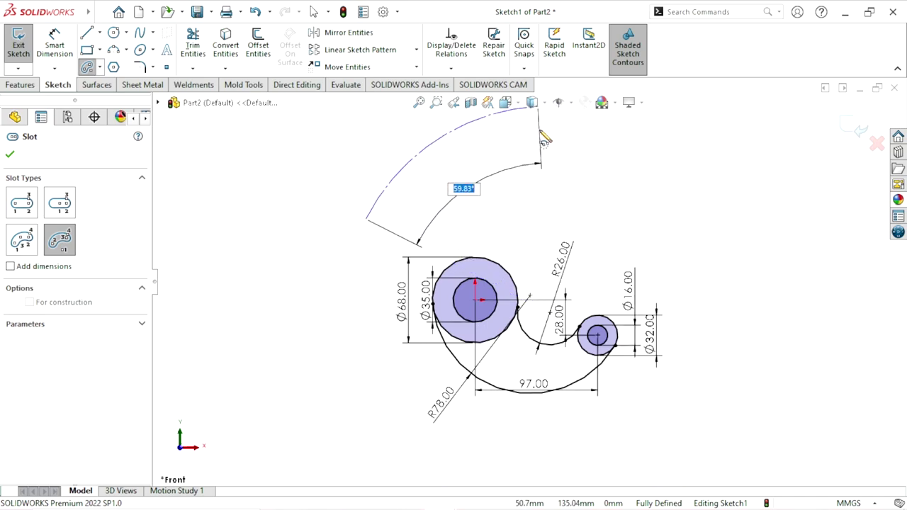
pyautogui.click(543, 136)
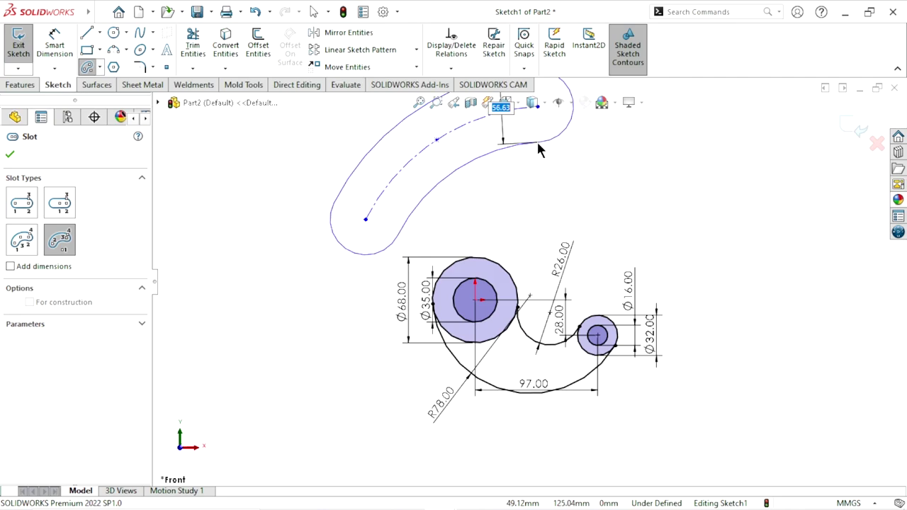
pyautogui.click(539, 142)
pyautogui.scroll(5, 551, 160)
pyautogui.scroll(-1, 531, 245)
pyautogui.scroll(-2, 539, 251)
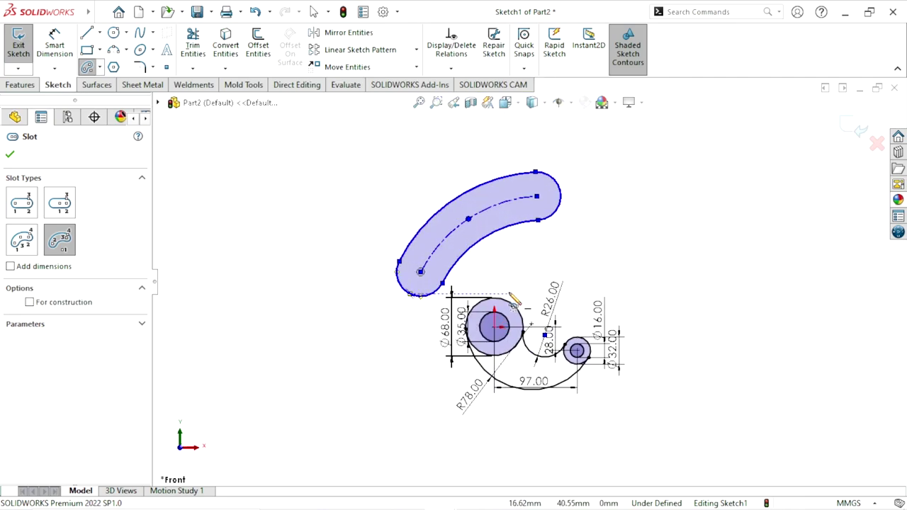
pyautogui.scroll(-1, 532, 266)
pyautogui.rightClick(537, 244)
# Dimension the slot's centre arc to a 150 mm radius (R150).
pyautogui.click(569, 245)
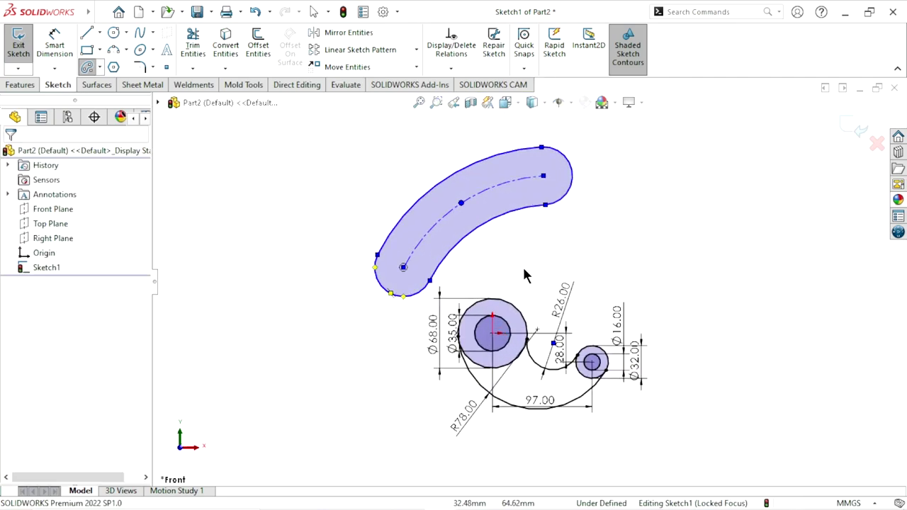
pyautogui.scroll(1, 539, 290)
pyautogui.scroll(-1, 536, 280)
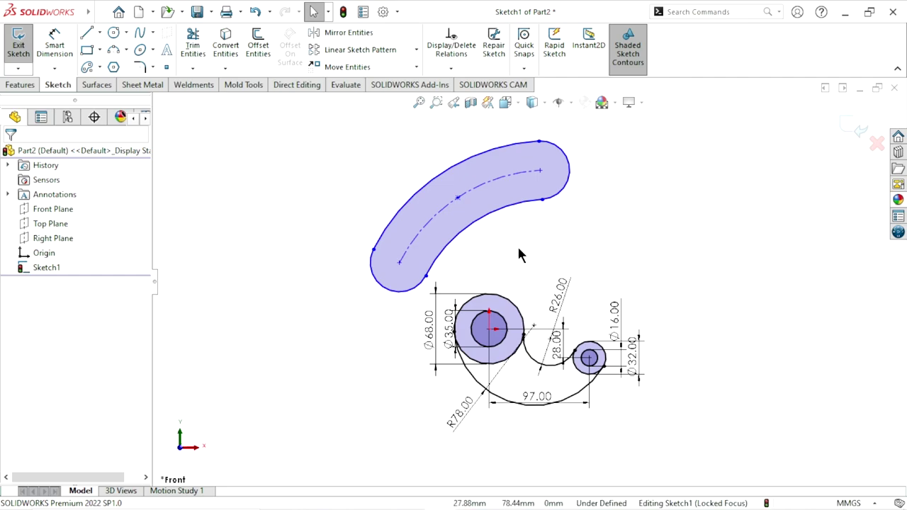
pyautogui.rightClick(522, 231)
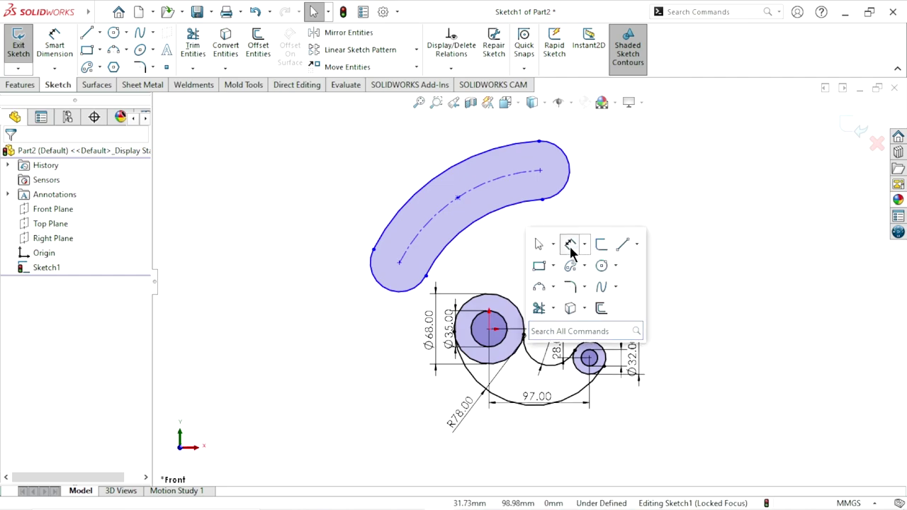
pyautogui.click(572, 242)
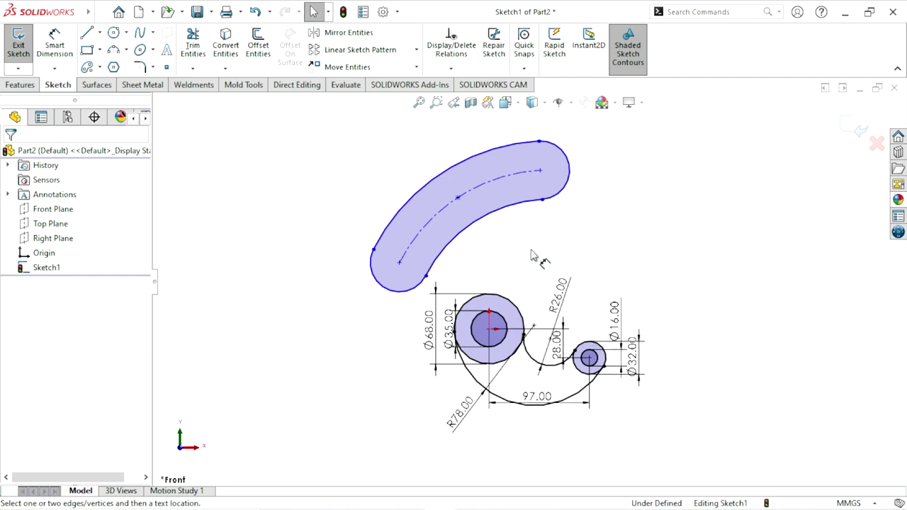
pyautogui.click(482, 195)
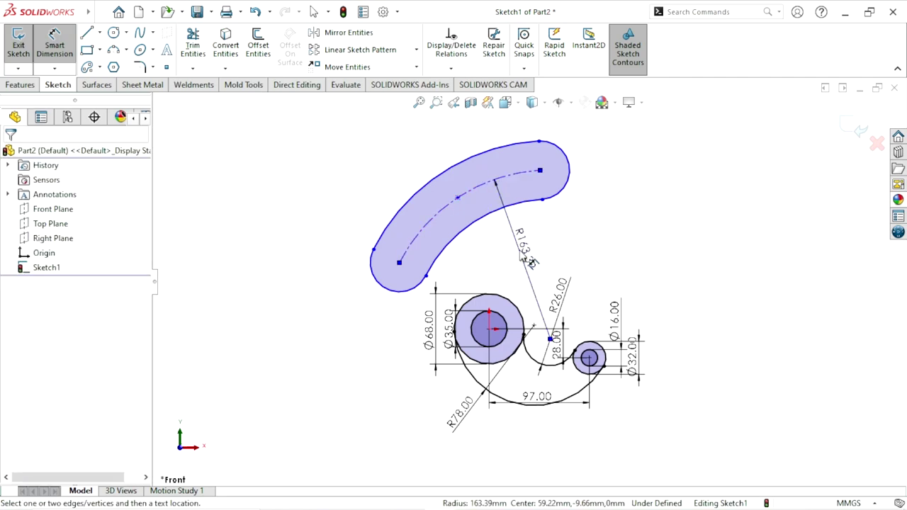
pyautogui.click(526, 257)
pyautogui.write('150')
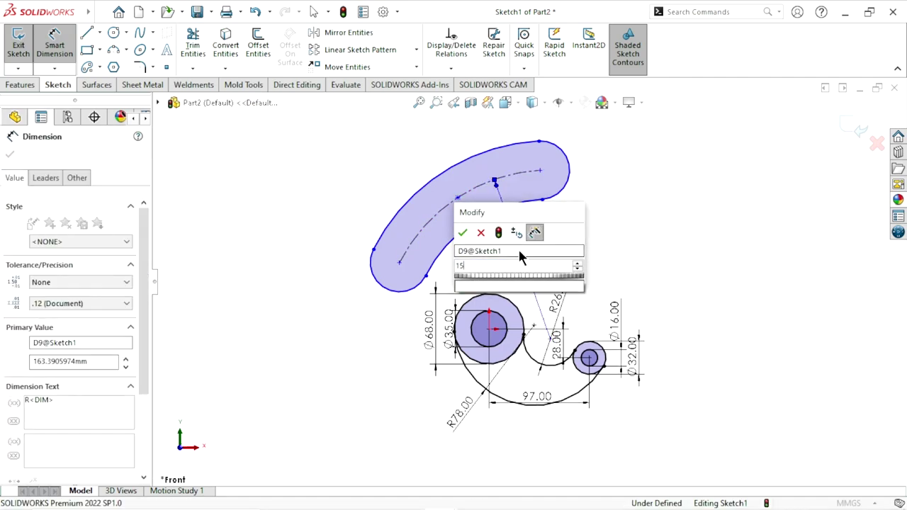
pyautogui.click(463, 232)
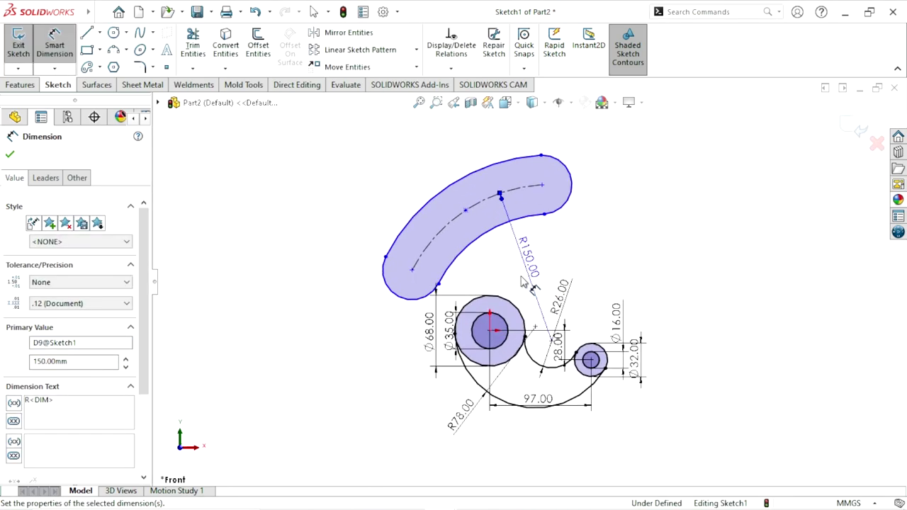
# Draw a centreline from the slot's right end to the slot arc's centre.
pyautogui.press('s')
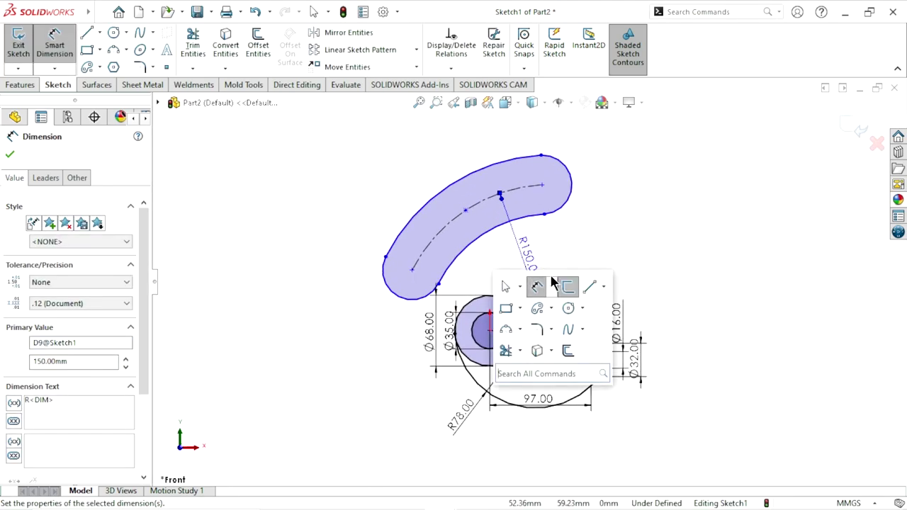
pyautogui.click(603, 287)
pyautogui.click(652, 321)
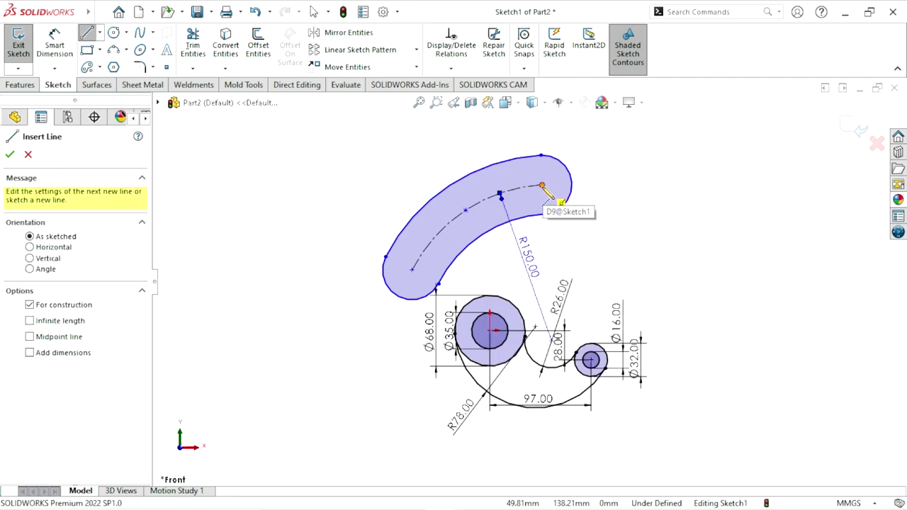
pyautogui.click(543, 186)
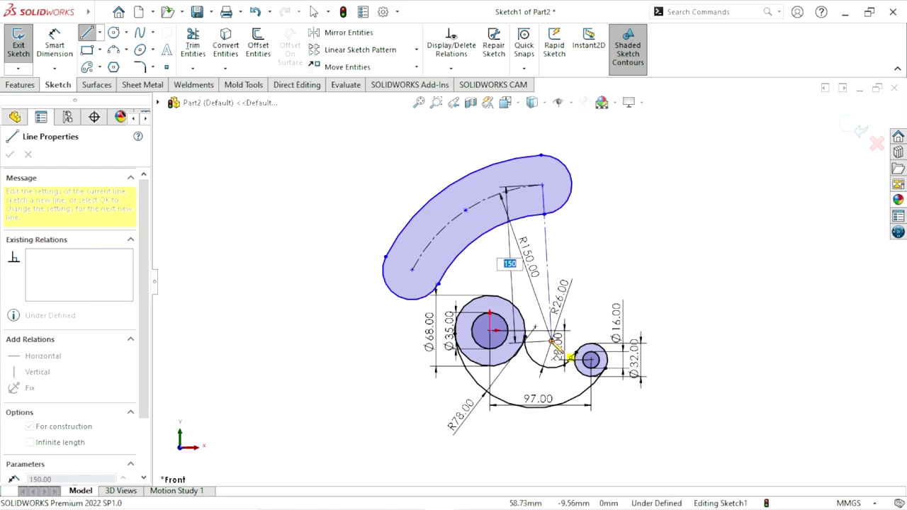
pyautogui.click(551, 341)
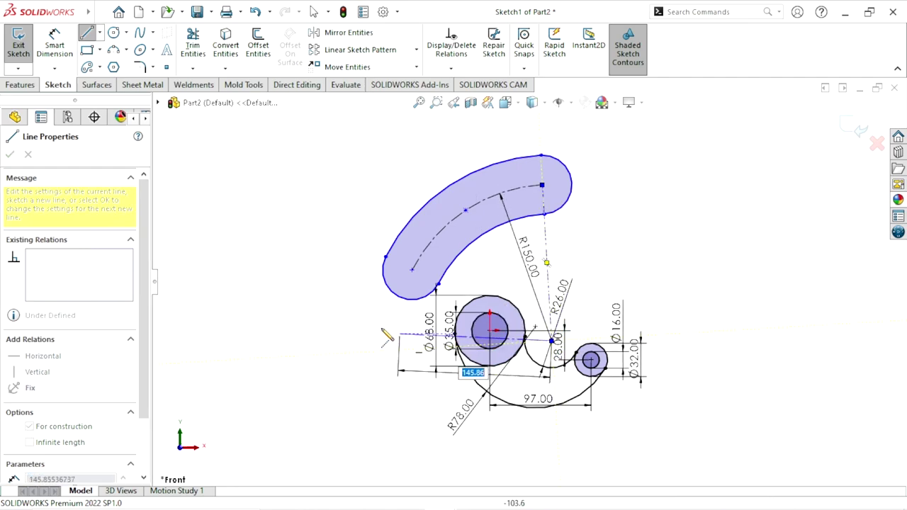
pyautogui.rightClick(614, 257)
pyautogui.click(616, 261)
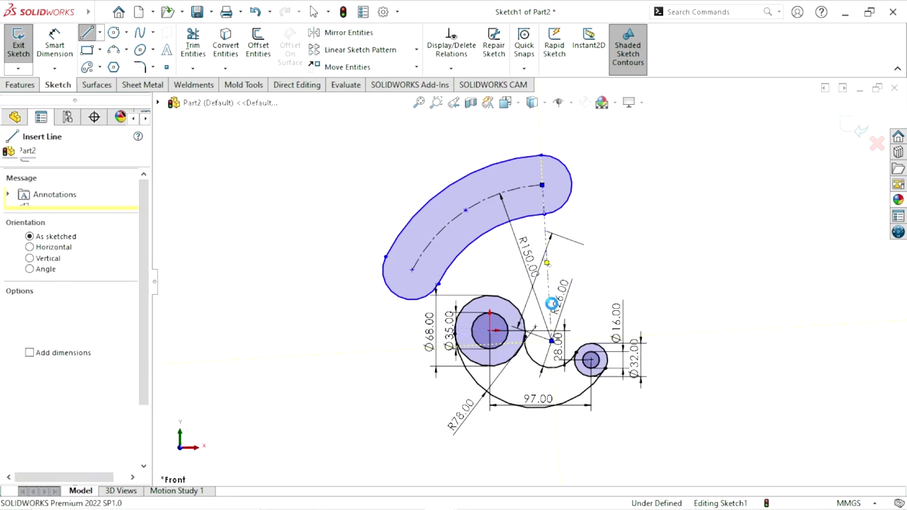
pyautogui.press('Escape')
# Draw a horizontal centreline leftward from the large hub's centre.
pyautogui.press('s')
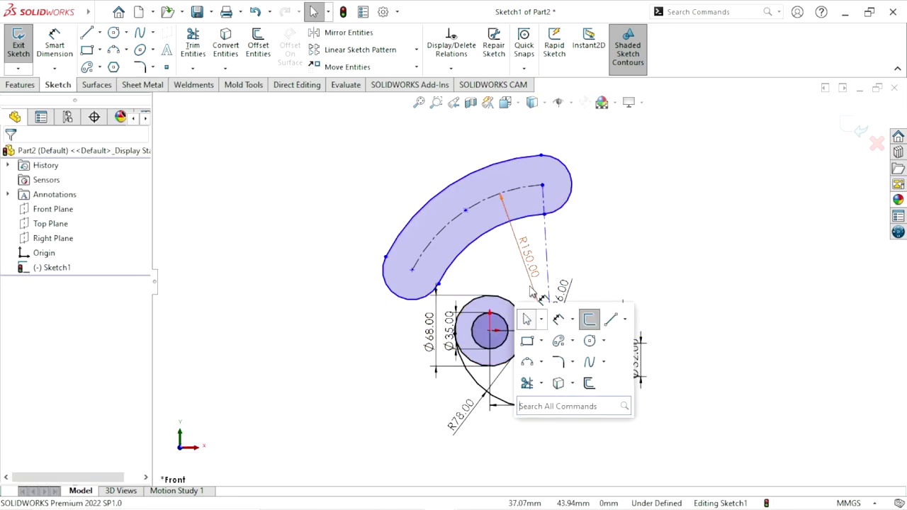
pyautogui.click(624, 321)
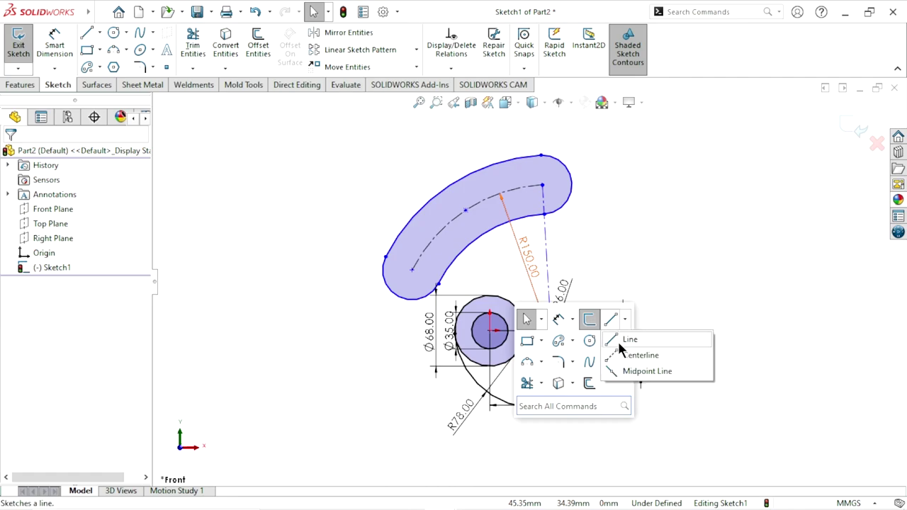
pyautogui.click(648, 354)
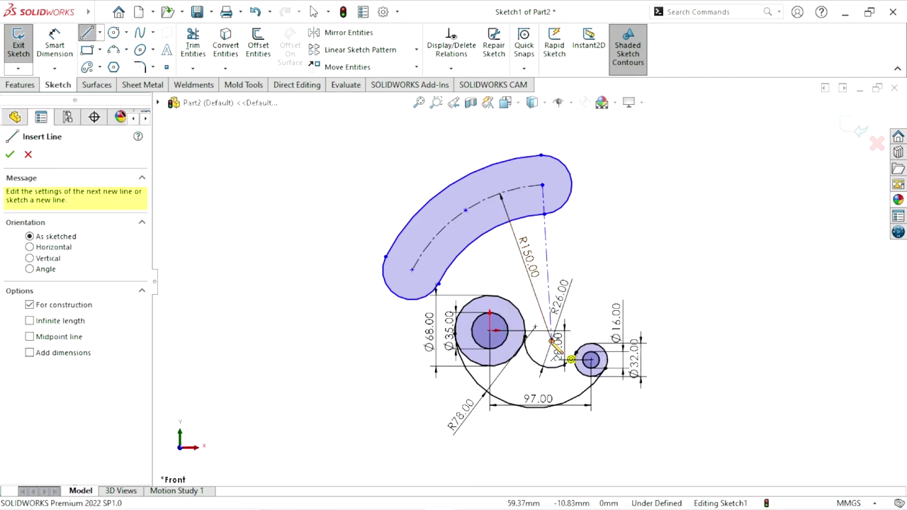
pyautogui.click(490, 331)
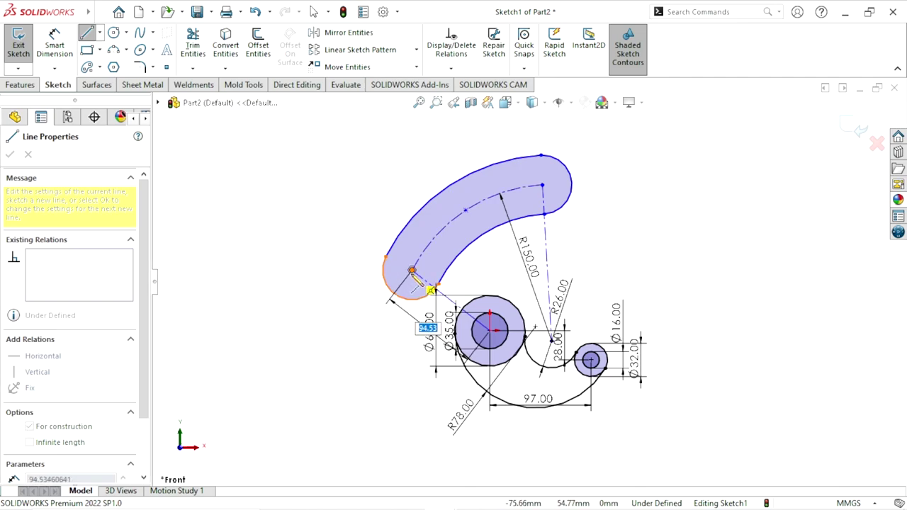
pyautogui.click(352, 330)
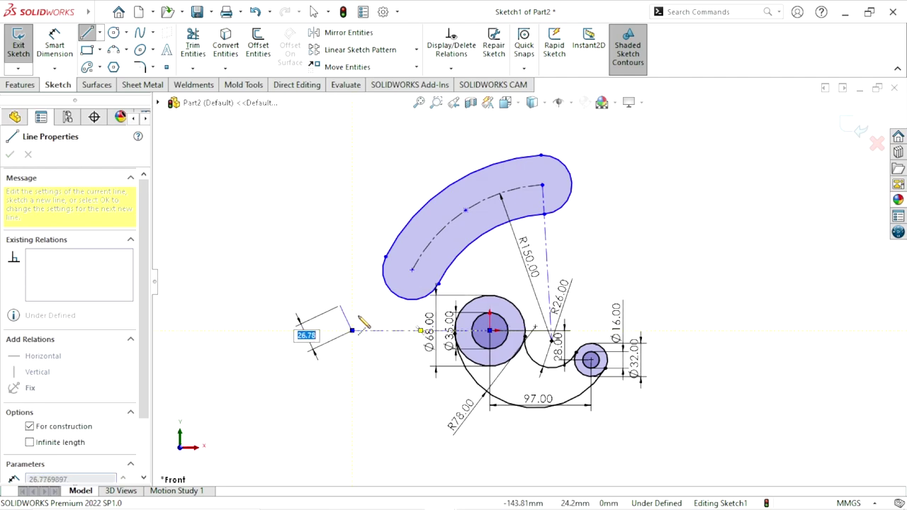
pyautogui.rightClick(362, 323)
pyautogui.click(371, 318)
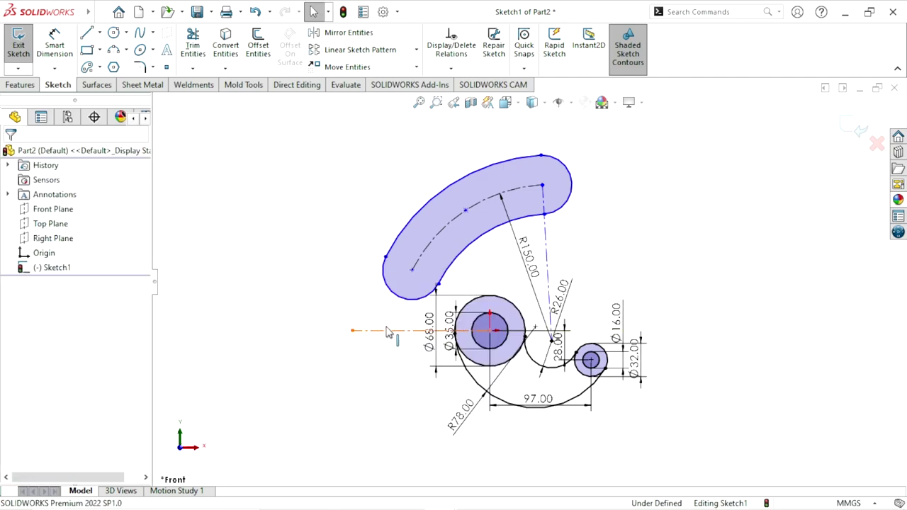
pyautogui.click(388, 331)
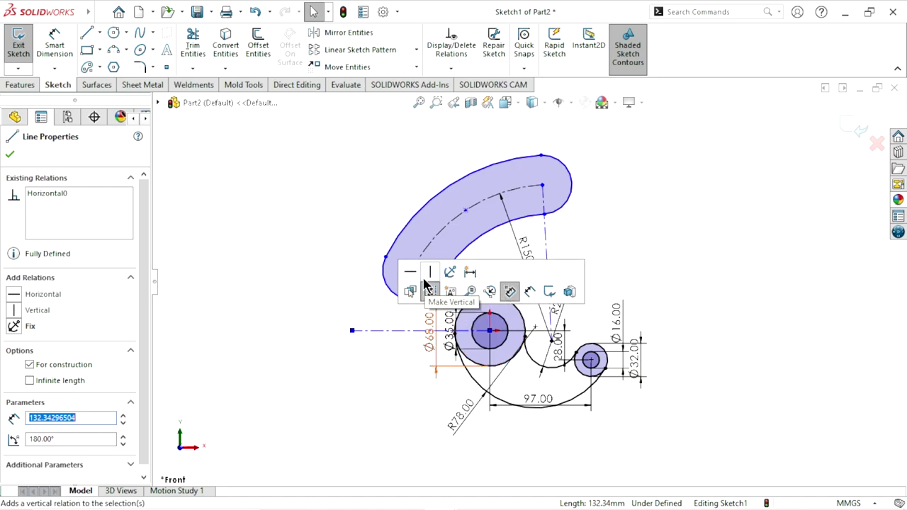
# Draw a slanted construction line from the slot's left end centre.
pyautogui.press('s')
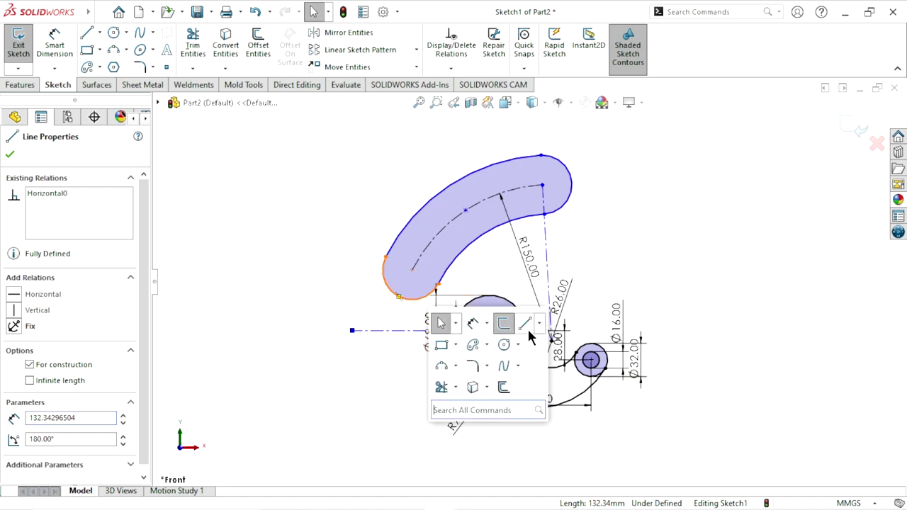
pyautogui.click(538, 325)
pyautogui.click(542, 362)
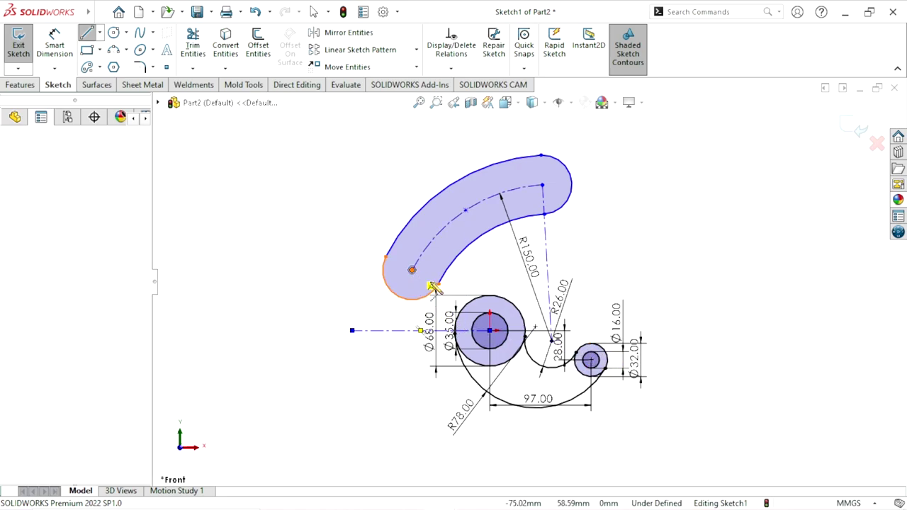
pyautogui.click(412, 270)
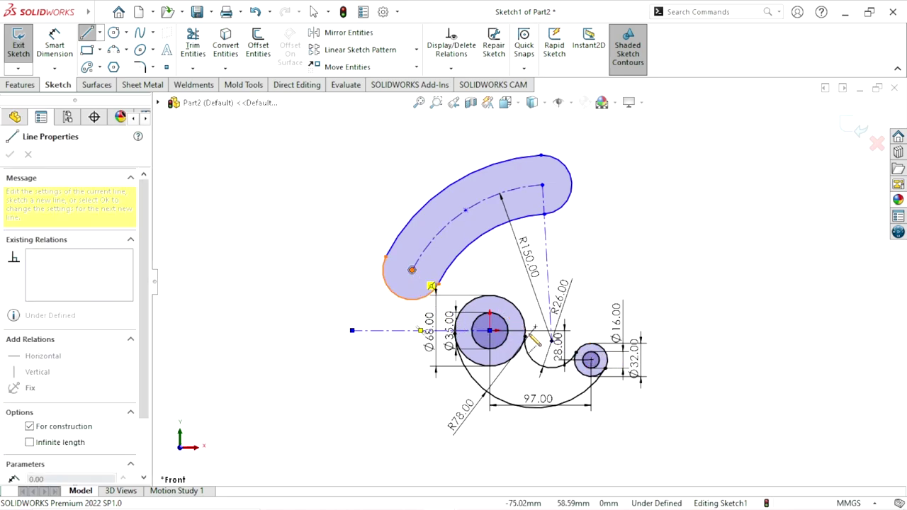
pyautogui.click(577, 341)
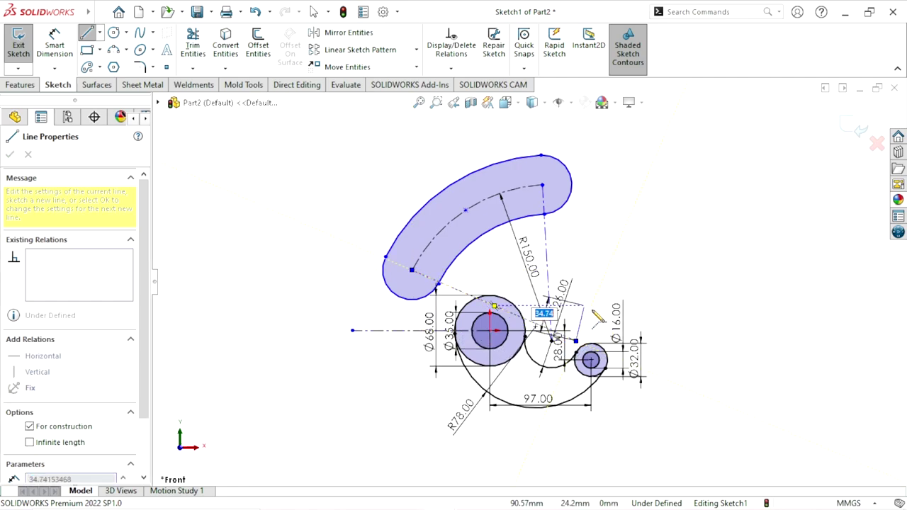
pyautogui.rightClick(585, 304)
pyautogui.click(604, 317)
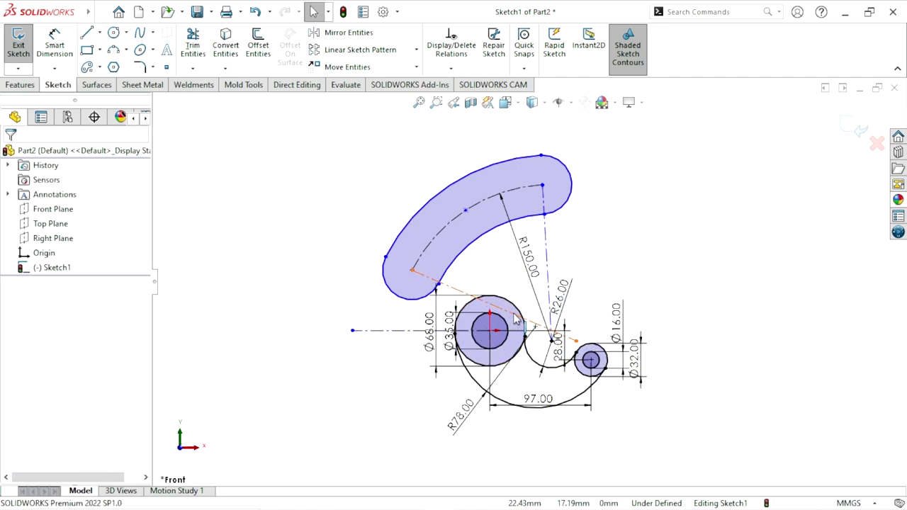
# Make the slanted construction line tangent to the Ø35 hub circle.
pyautogui.click(515, 316)
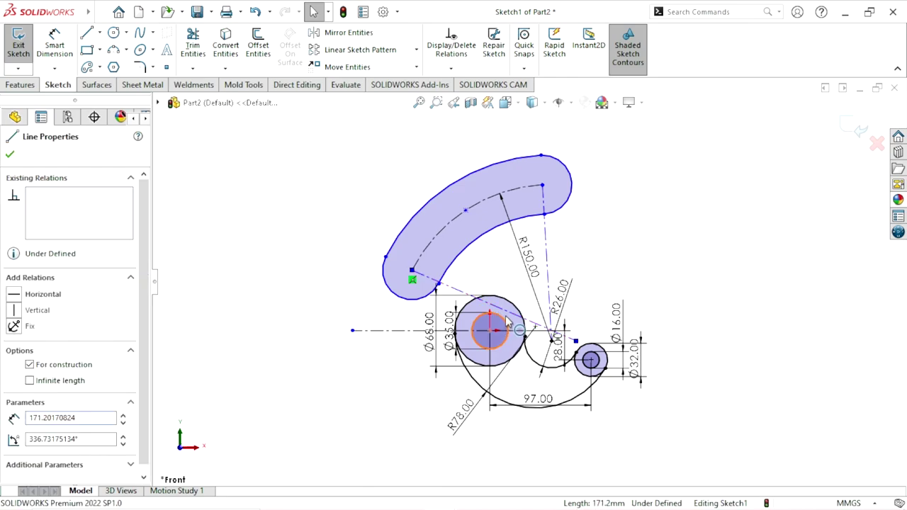
pyautogui.click(507, 323)
pyautogui.keyDown('ctrl'); pyautogui.click(524, 318); pyautogui.keyUp('ctrl')
pyautogui.click(543, 264)
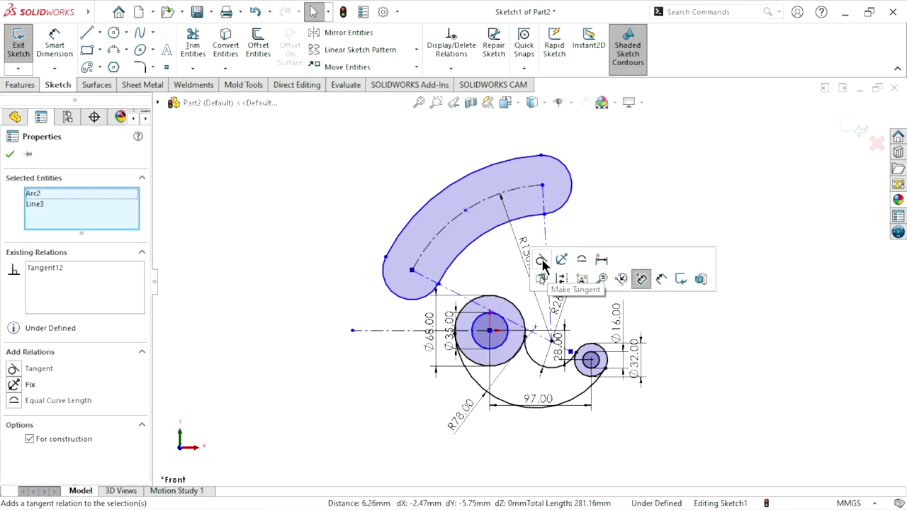
pyautogui.scroll(-2, 496, 266)
pyautogui.scroll(2, 492, 268)
pyautogui.scroll(-1, 491, 267)
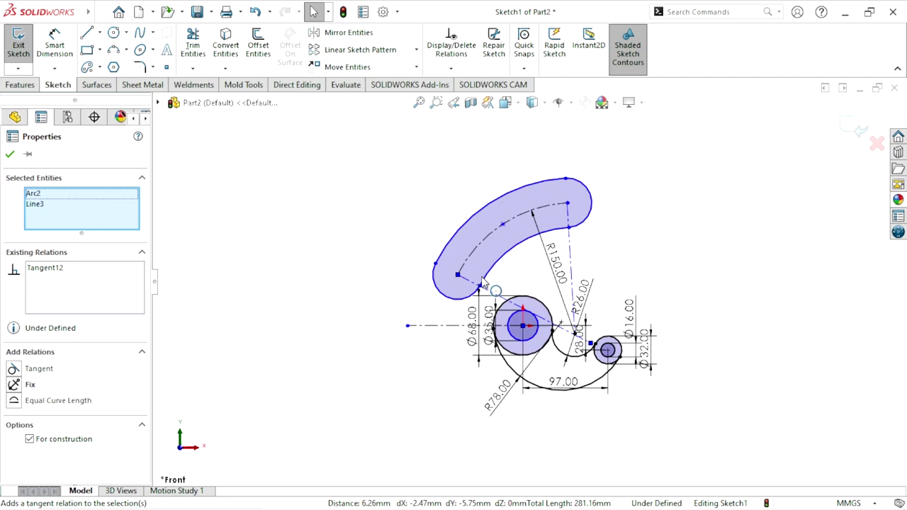
pyautogui.scroll(2, 491, 268)
pyautogui.scroll(-2, 482, 222)
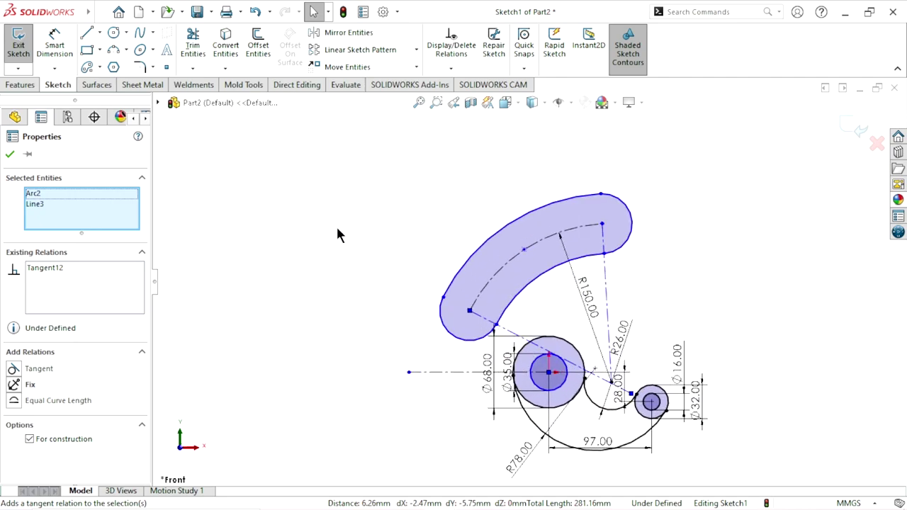
# Dimension the slanted construction line at 18° from the horizontal centreline.
pyautogui.press('s')
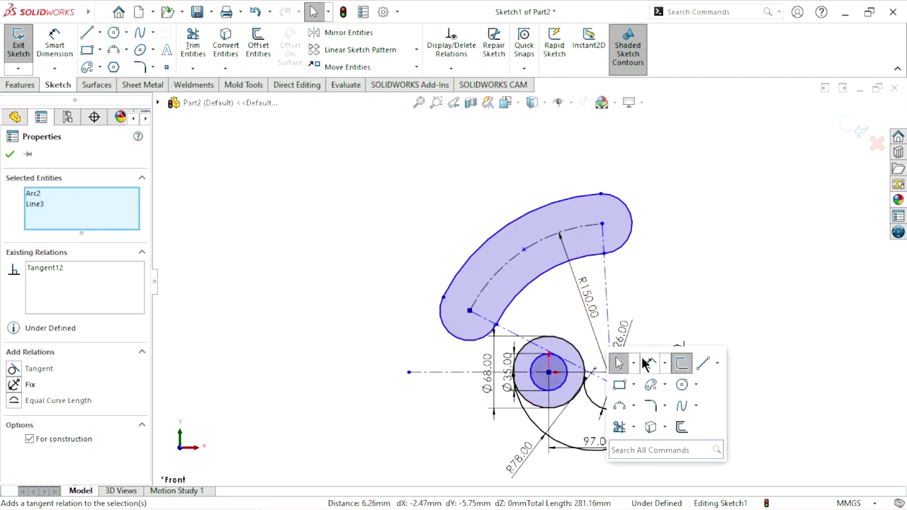
pyautogui.click(648, 363)
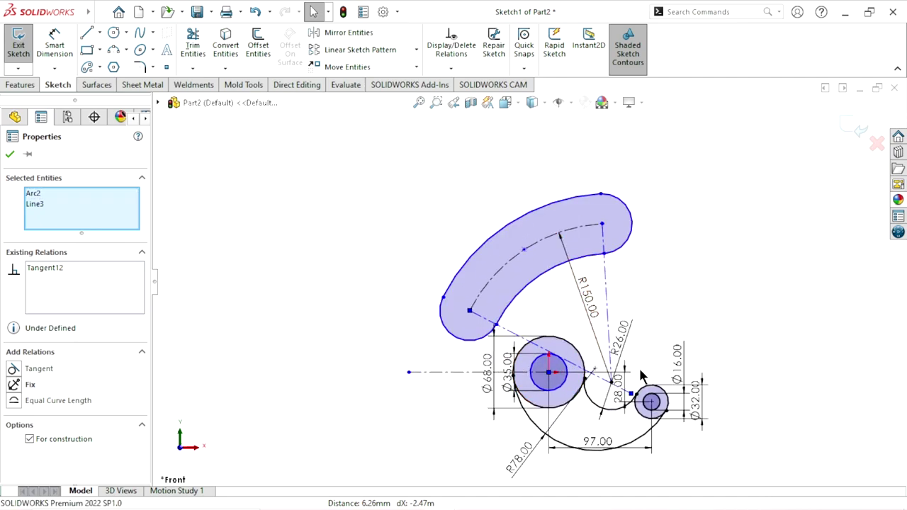
pyautogui.click(489, 325)
pyautogui.click(457, 371)
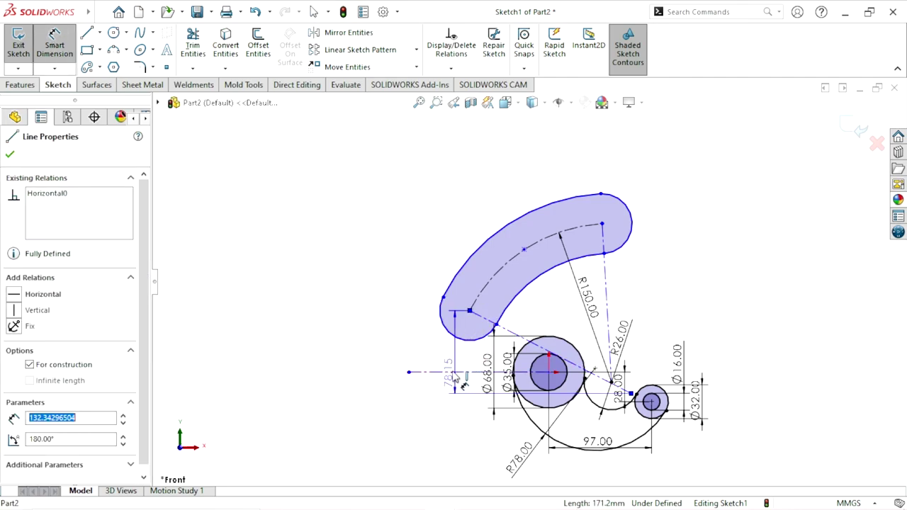
pyautogui.click(380, 310)
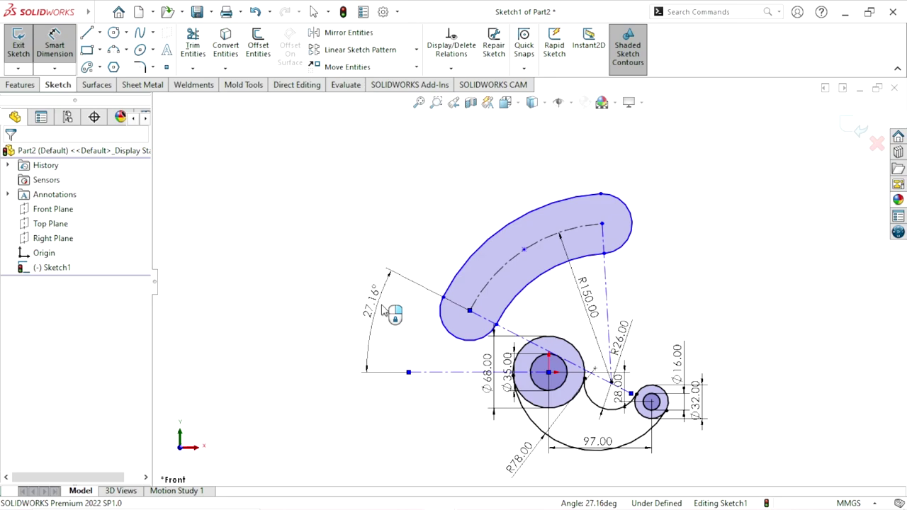
pyautogui.write('18')
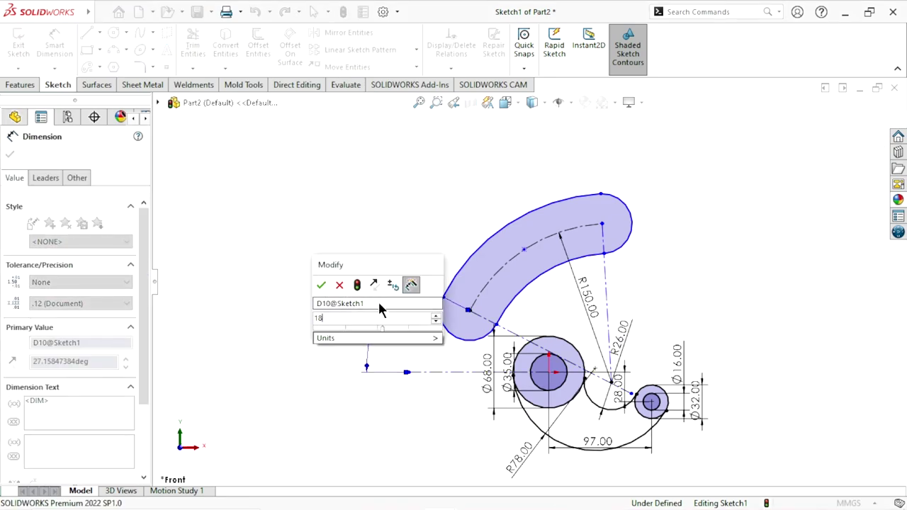
pyautogui.click(321, 285)
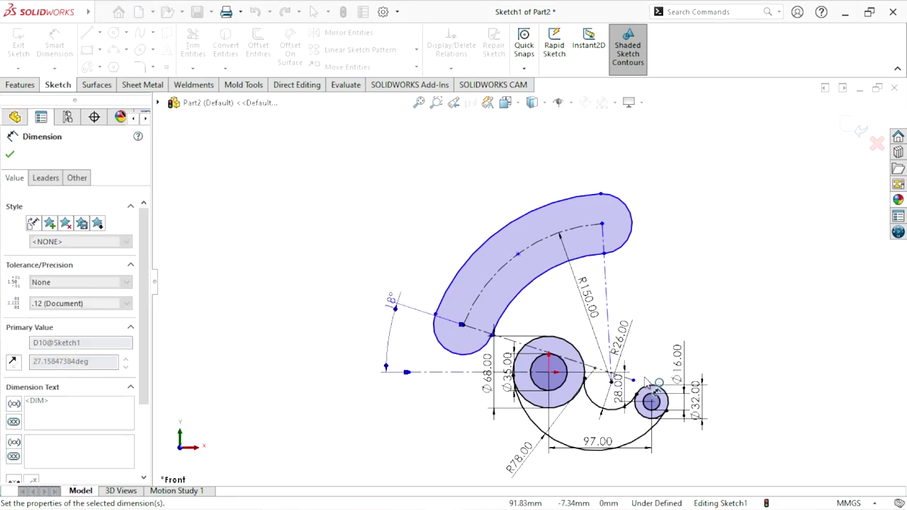
# Set the slot's sweep angle between its end lines to 57°.
pyautogui.scroll(-1, 641, 378)
pyautogui.scroll(1, 515, 279)
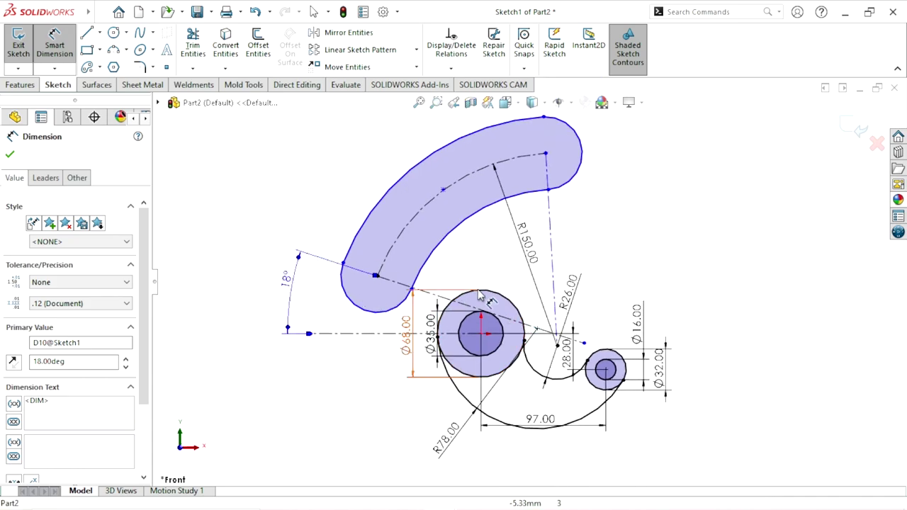
pyautogui.scroll(2, 467, 285)
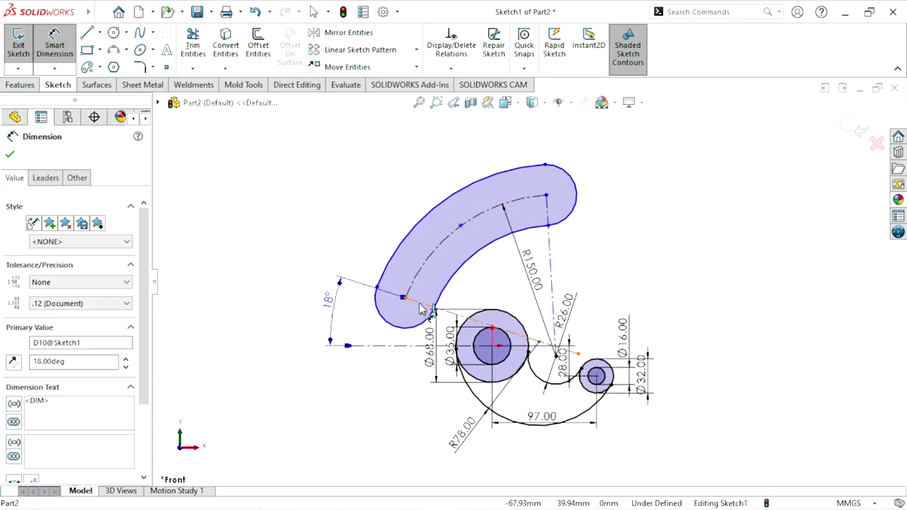
pyautogui.click(551, 259)
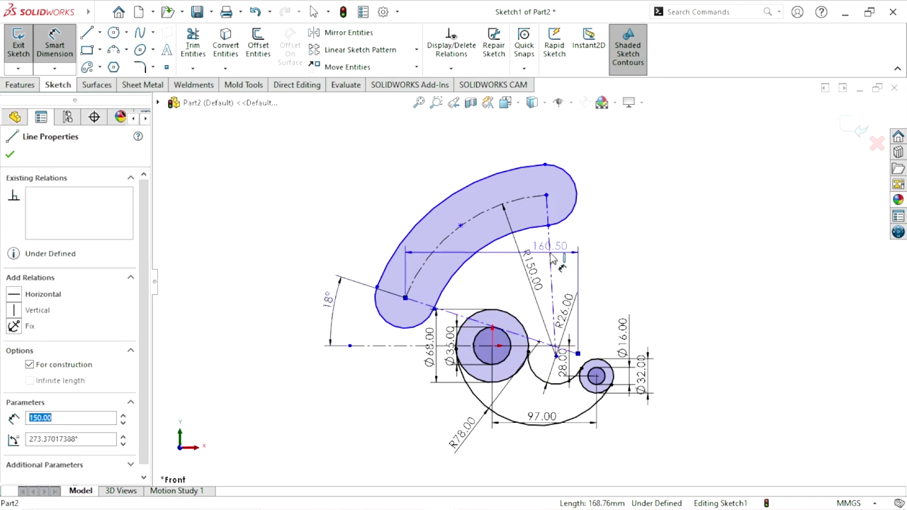
pyautogui.click(436, 181)
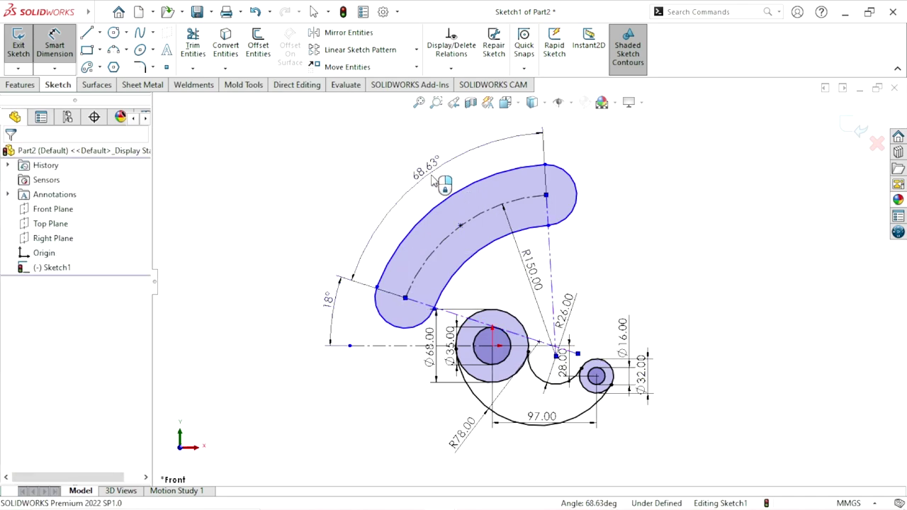
pyautogui.write('57')
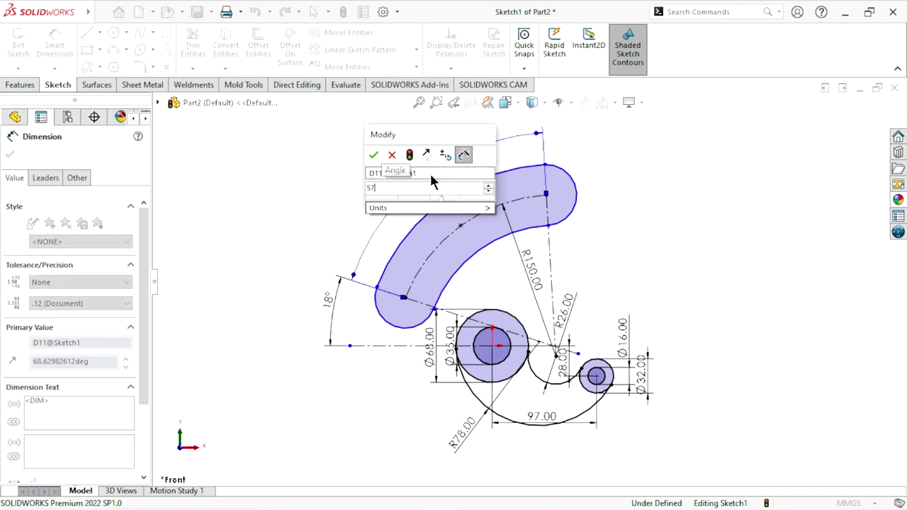
pyautogui.click(374, 153)
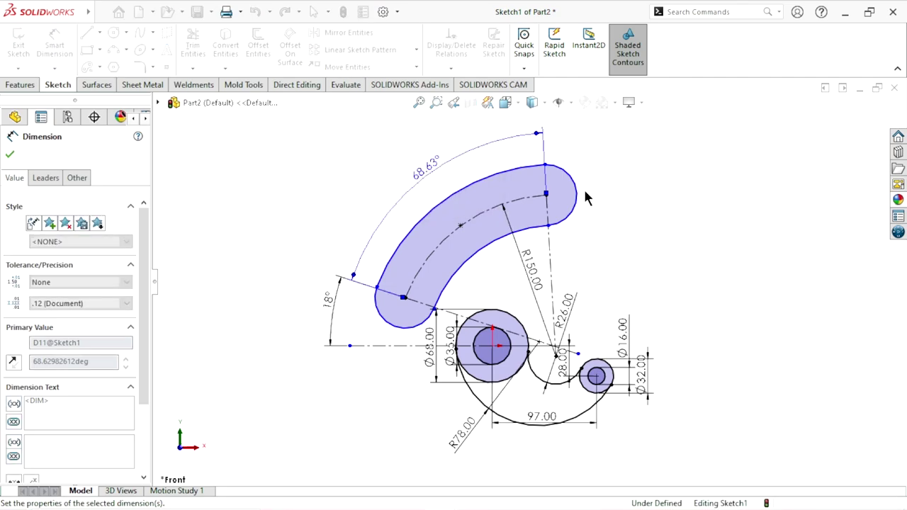
# Give the slot's end arc a radius of 25 mm.
pyautogui.click(548, 201)
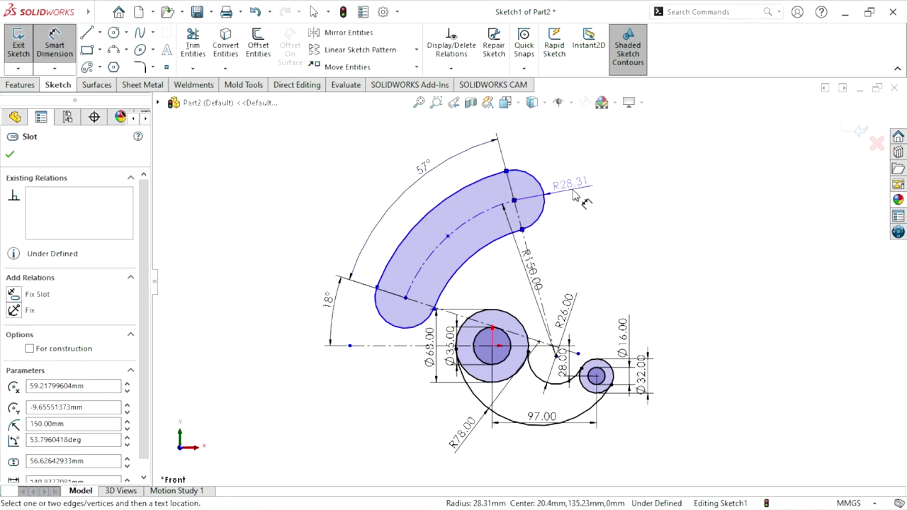
pyautogui.click(575, 195)
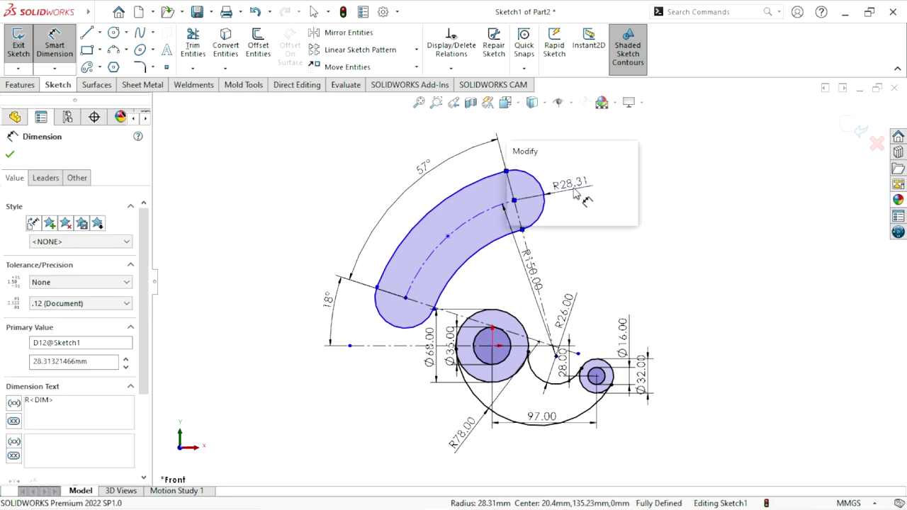
pyautogui.write('25')
pyautogui.click(515, 173)
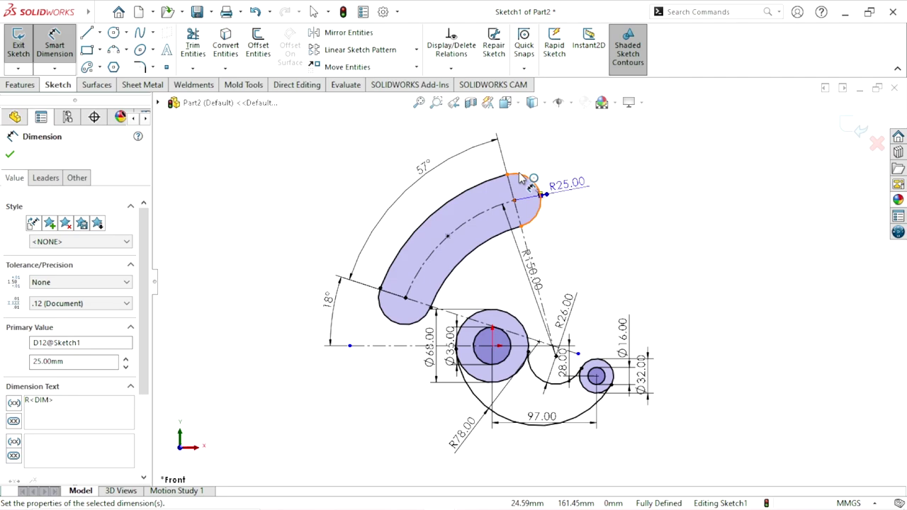
# Move the Ø35.00 and Ø68.00 dimensions below the hub.
pyautogui.scroll(1, 471, 354)
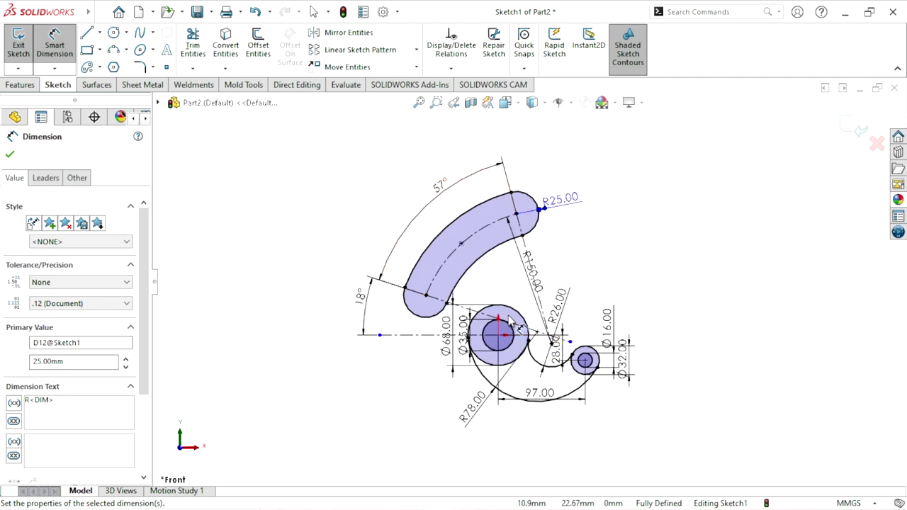
pyautogui.scroll(-2, 472, 355)
pyautogui.moveTo(445, 354); pyautogui.dragTo(437, 412)
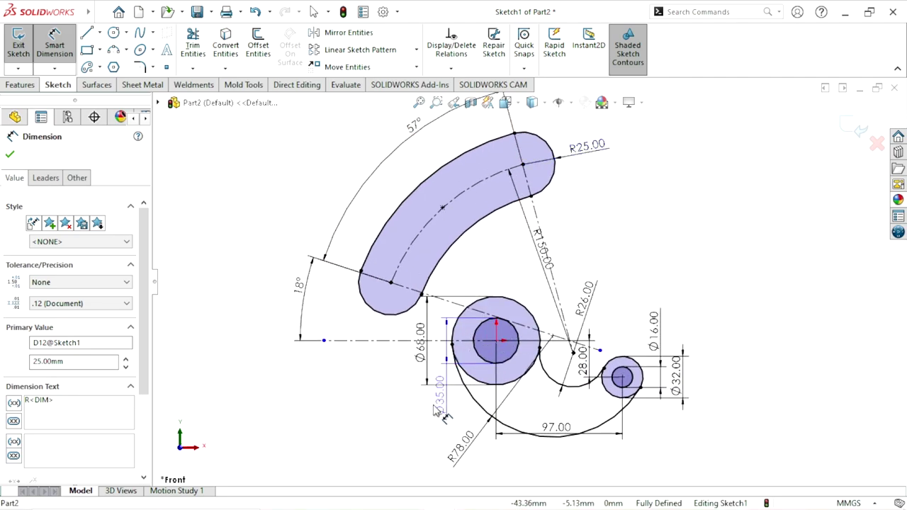
pyautogui.click(383, 396)
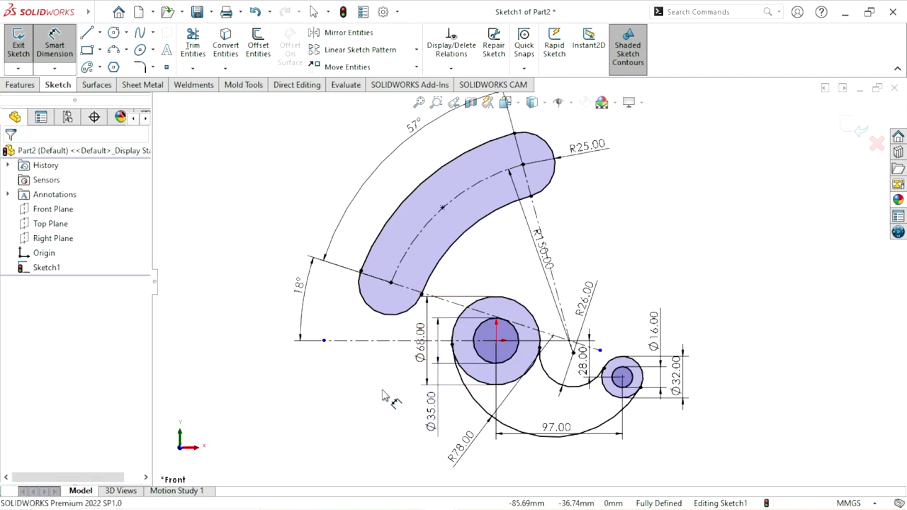
pyautogui.moveTo(428, 353)
pyautogui.mouseDown()
pyautogui.moveTo(383, 382)
pyautogui.moveTo(405, 421)
pyautogui.mouseUp()
pyautogui.click(598, 327)
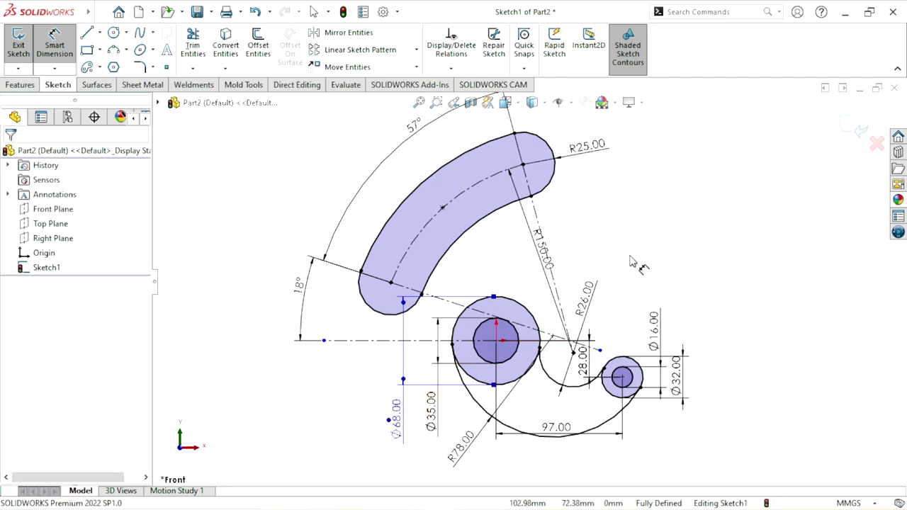
pyautogui.scroll(1, 602, 298)
pyautogui.scroll(1, 567, 290)
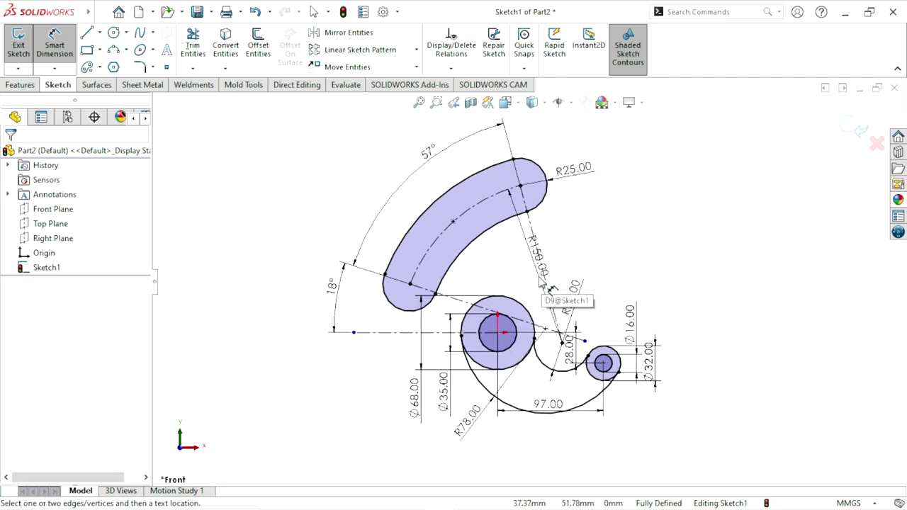
# Draw a first three-point arc linking a slot end to the hub.
pyautogui.press('s')
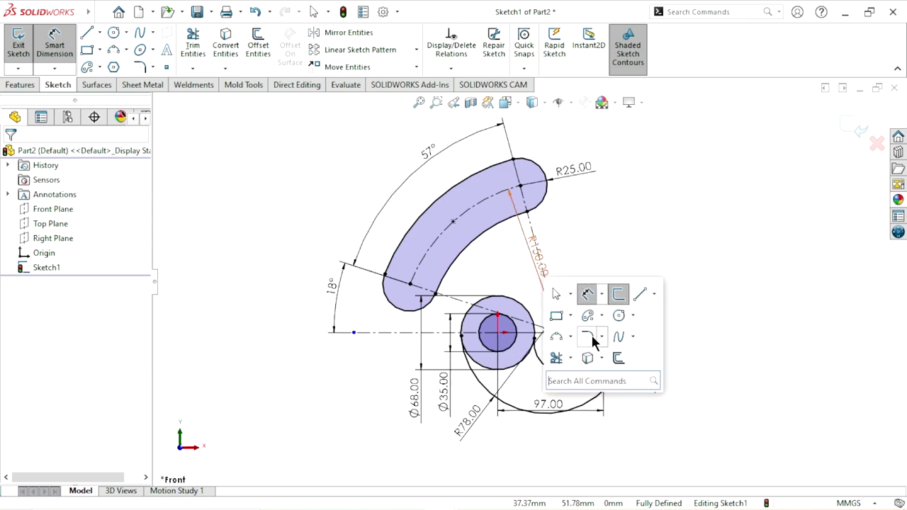
pyautogui.click(557, 338)
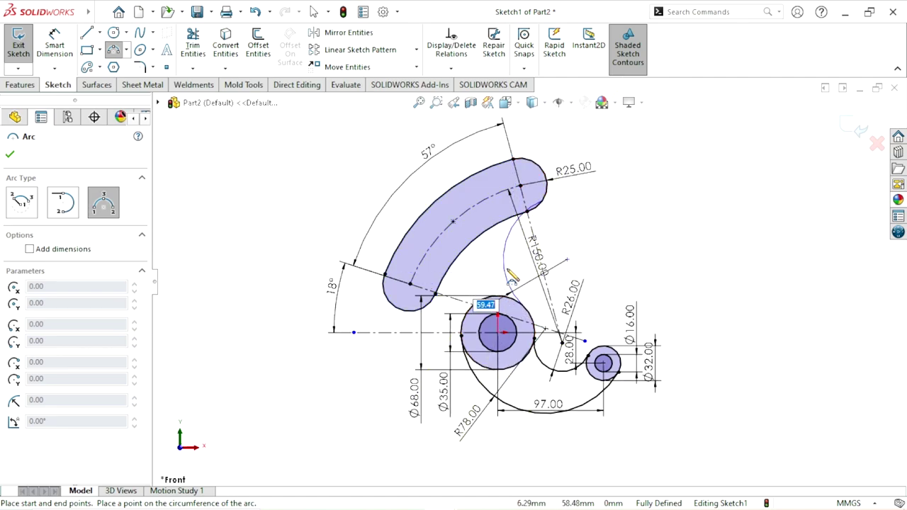
pyautogui.click(521, 274)
pyautogui.click(510, 276)
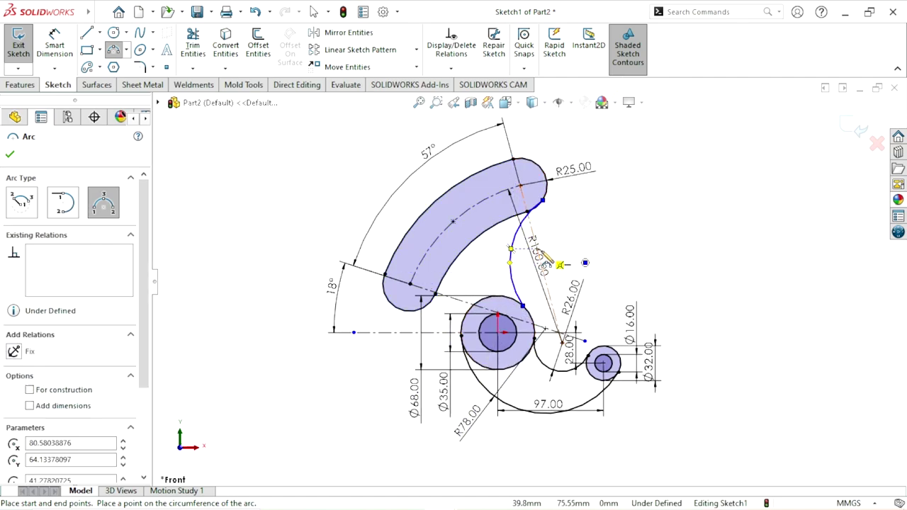
pyautogui.rightClick(576, 253)
pyautogui.click(583, 253)
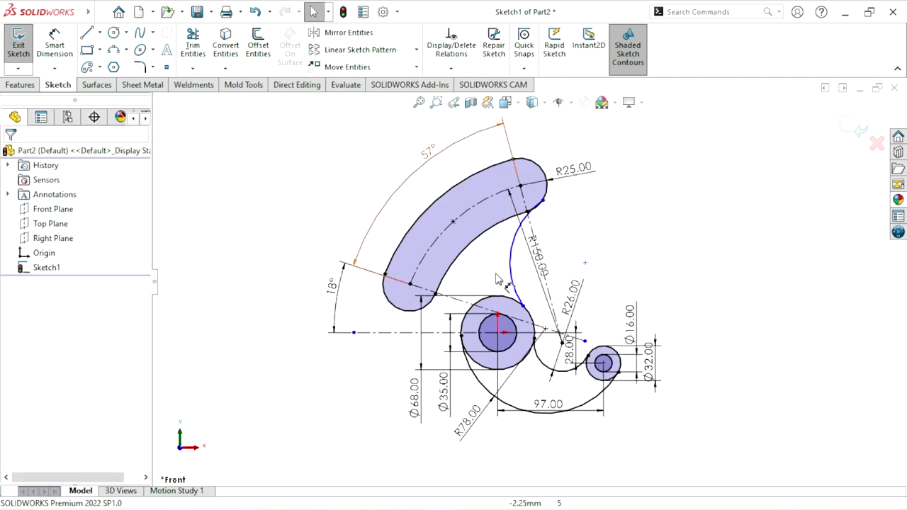
# Draw a three-point arc from the slot's lower end to the large hub circle.
pyautogui.press('s')
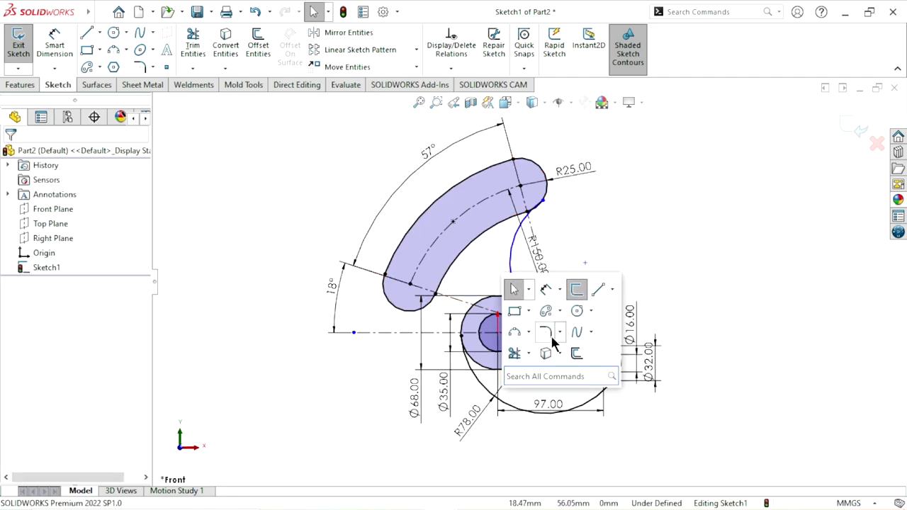
pyautogui.click(514, 331)
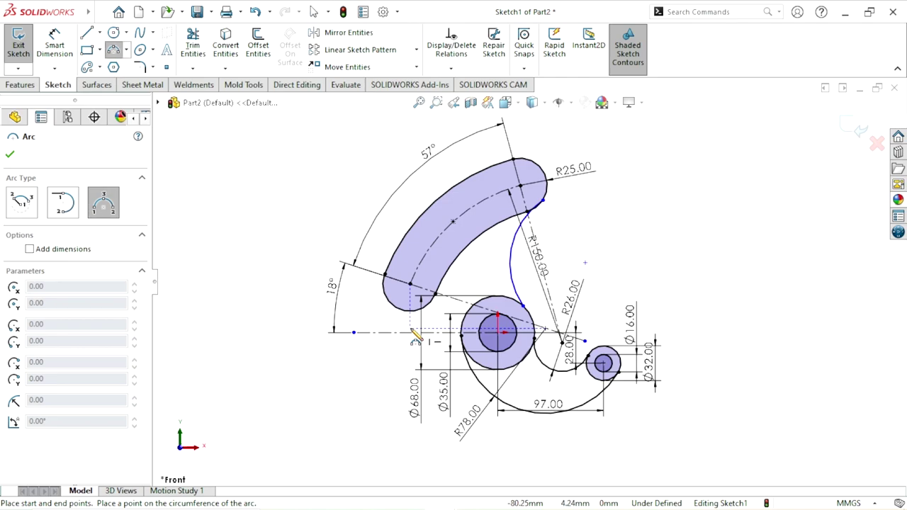
pyautogui.click(409, 312)
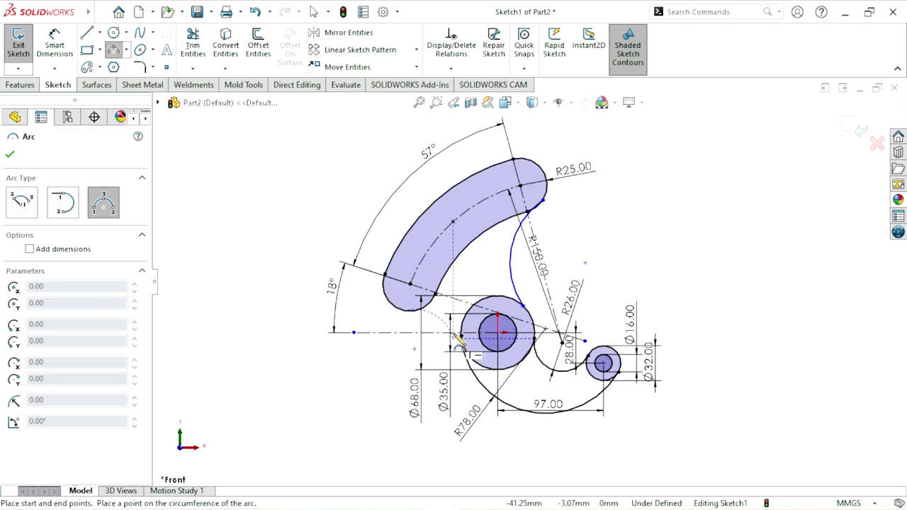
pyautogui.click(427, 346)
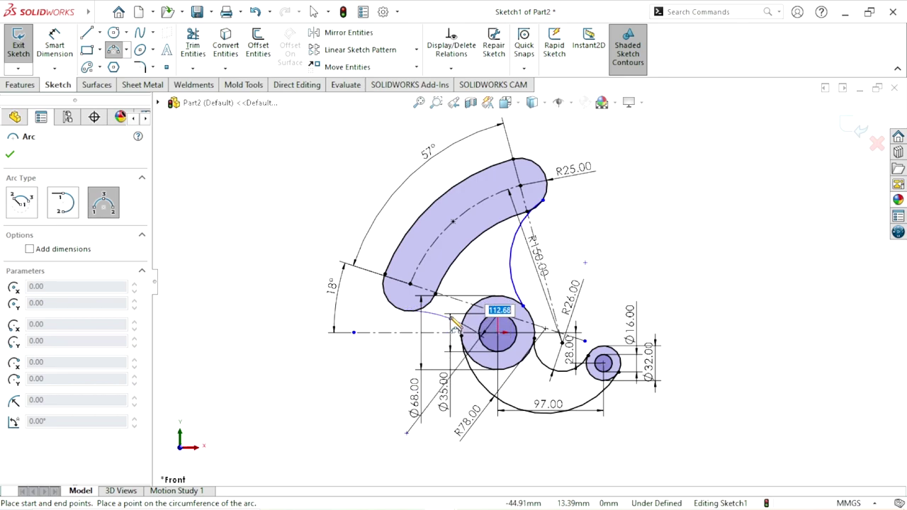
pyautogui.click(461, 314)
# Make the new connecting arc tangent to the slot's rounded end.
pyautogui.rightClick(479, 278)
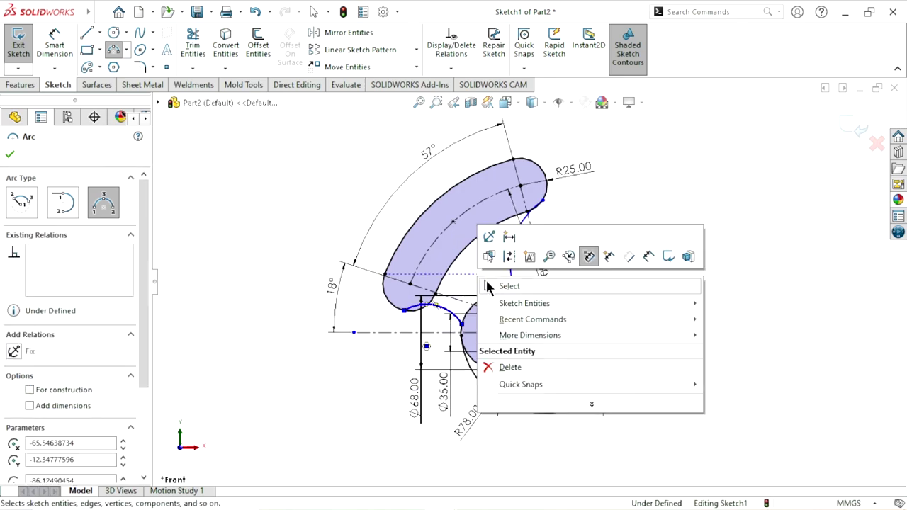
pyautogui.click(500, 285)
pyautogui.scroll(-4, 446, 329)
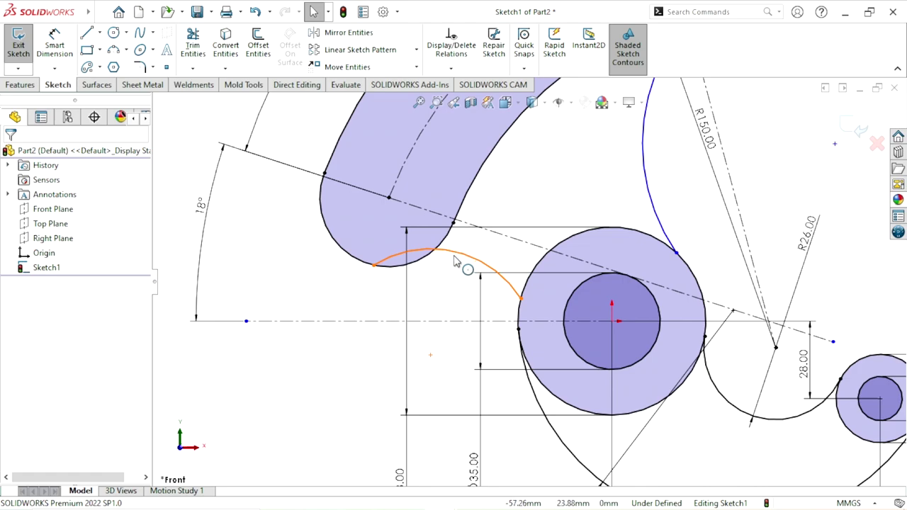
pyautogui.click(456, 261)
pyautogui.press('s')
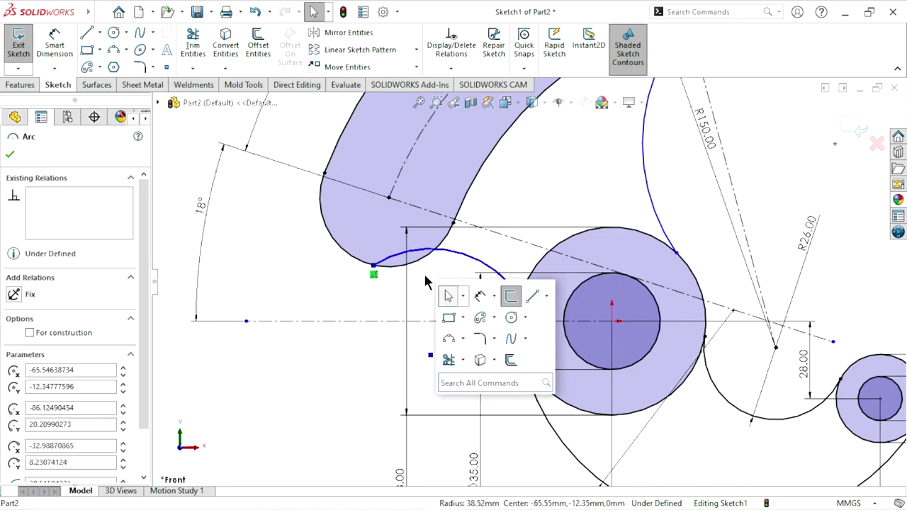
pyautogui.click(425, 282)
pyautogui.click(464, 262)
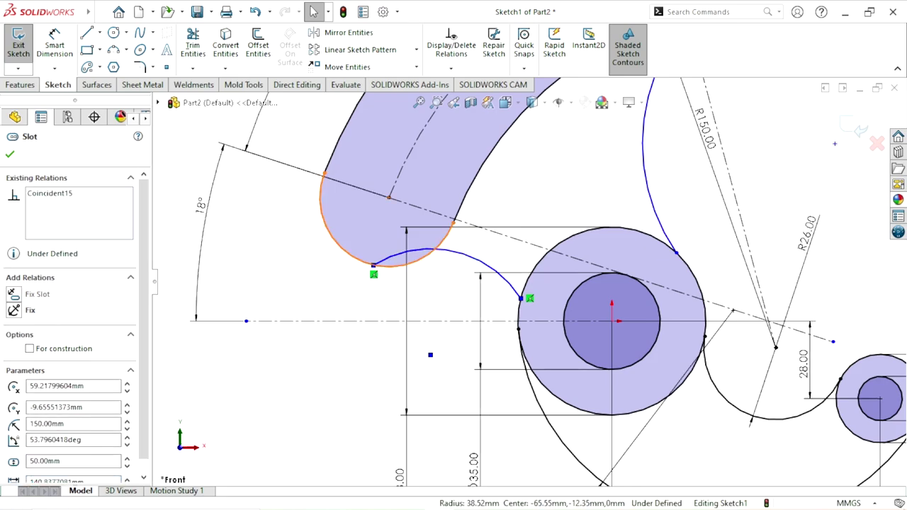
pyautogui.keyDown('ctrl'); pyautogui.click(423, 266); pyautogui.keyUp('ctrl')
pyautogui.click(500, 204)
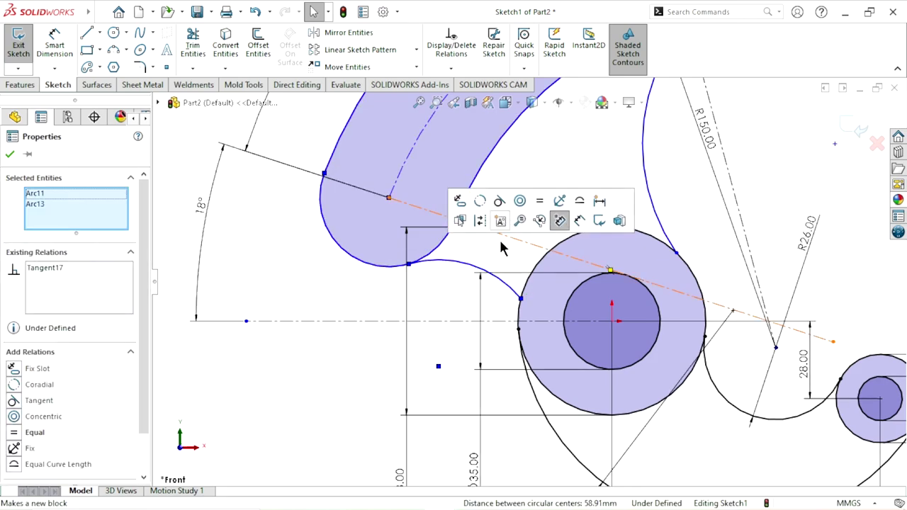
# Make the new connecting arc tangent to the large hub circle.
pyautogui.click(453, 284)
pyautogui.click(525, 280)
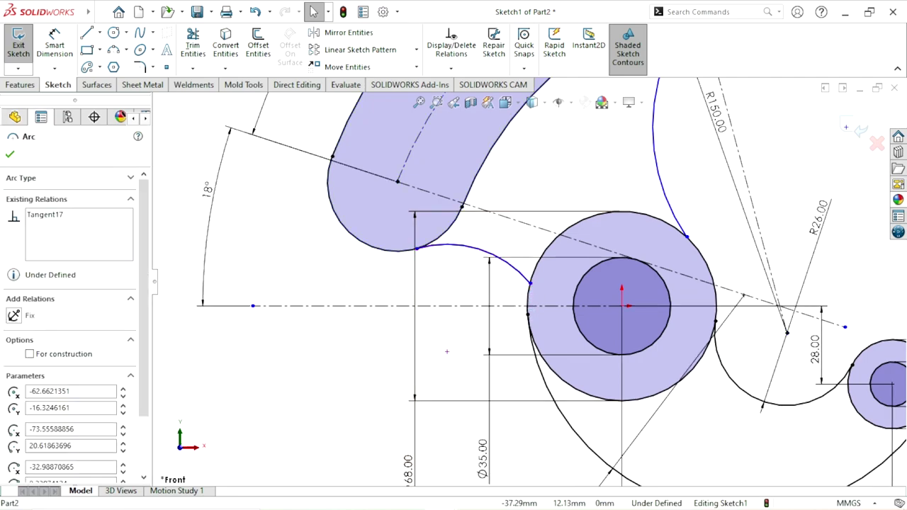
pyautogui.keyDown('ctrl'); pyautogui.click(539, 284); pyautogui.keyUp('ctrl')
pyautogui.keyDown('ctrl'); pyautogui.click(567, 241); pyautogui.keyUp('ctrl')
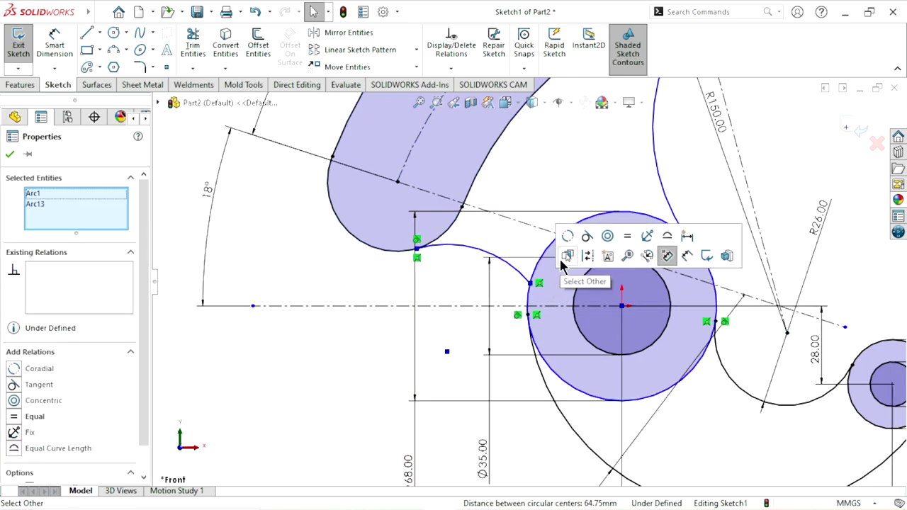
pyautogui.click(587, 240)
pyautogui.scroll(3, 581, 227)
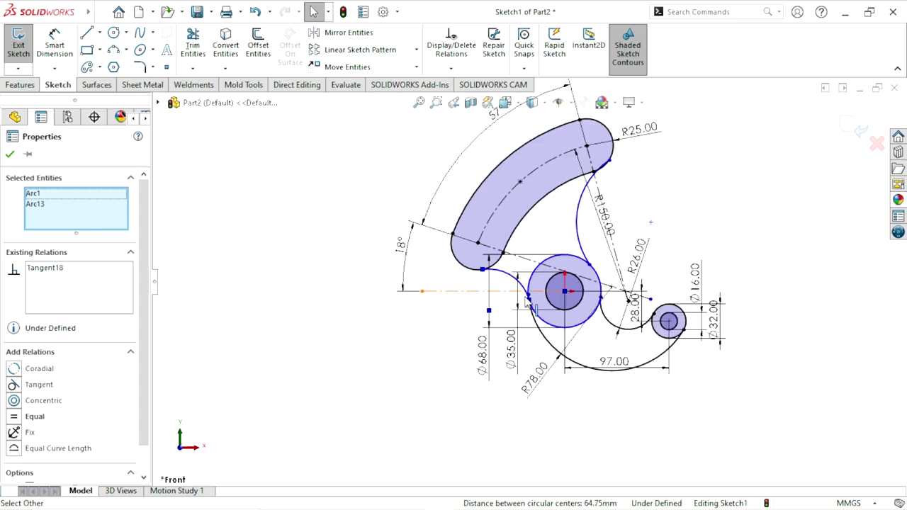
pyautogui.scroll(-1, 580, 218)
# Make the R150 arc tangent to the slot's upper rounded end.
pyautogui.click(620, 217)
pyautogui.scroll(-3, 602, 223)
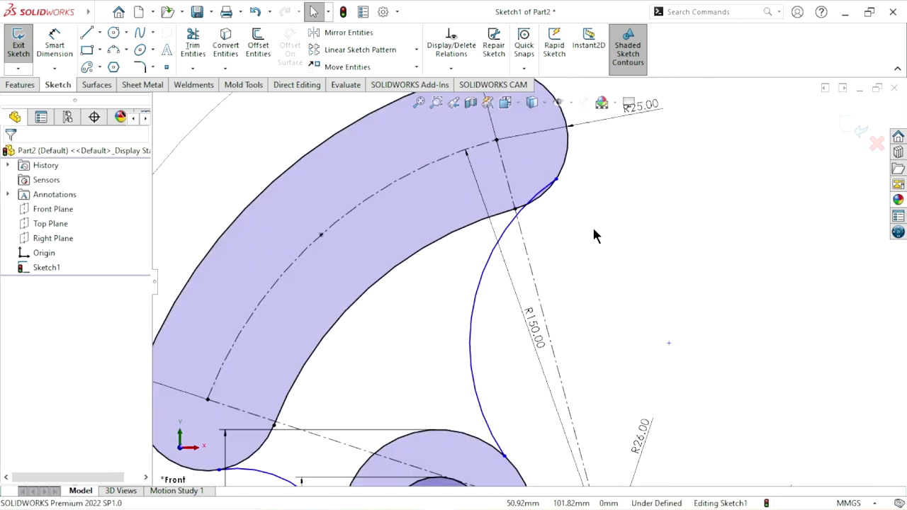
pyautogui.scroll(-1, 592, 225)
pyautogui.click(506, 260)
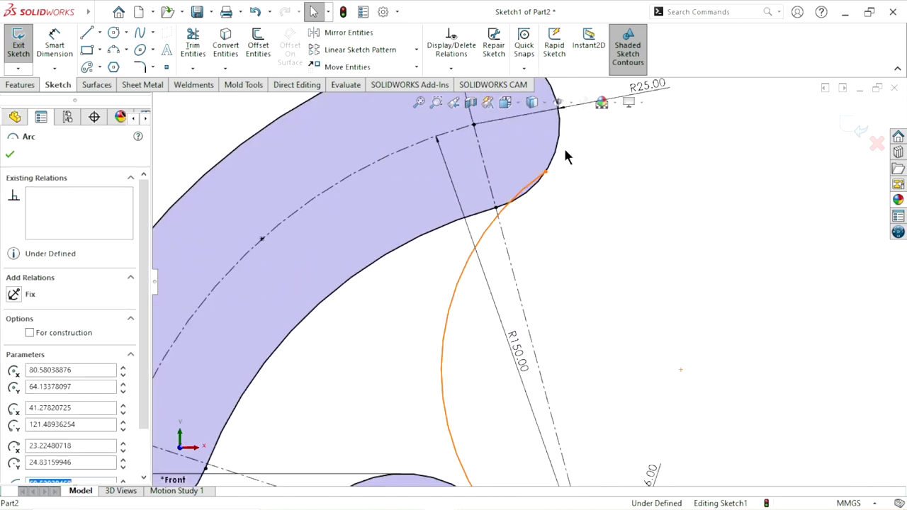
pyautogui.click(559, 146)
pyautogui.keyDown('ctrl'); pyautogui.click(555, 141); pyautogui.keyUp('ctrl')
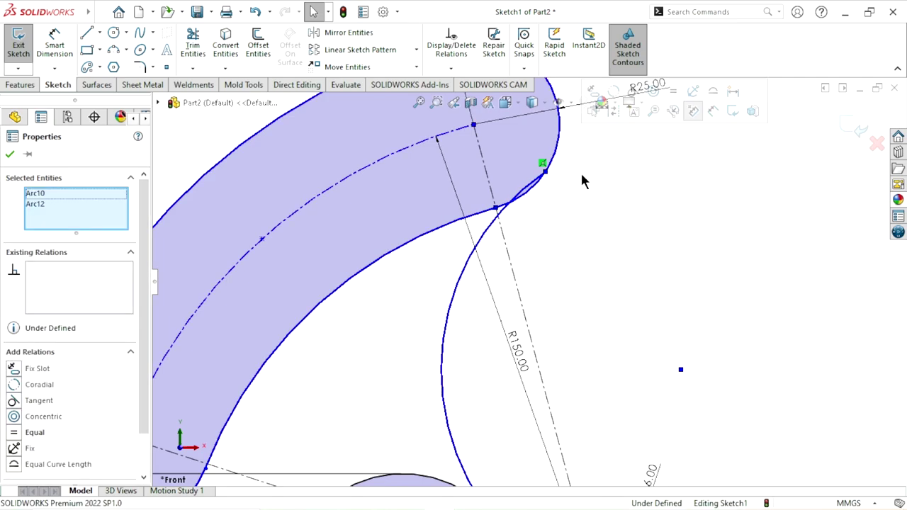
pyautogui.click(633, 95)
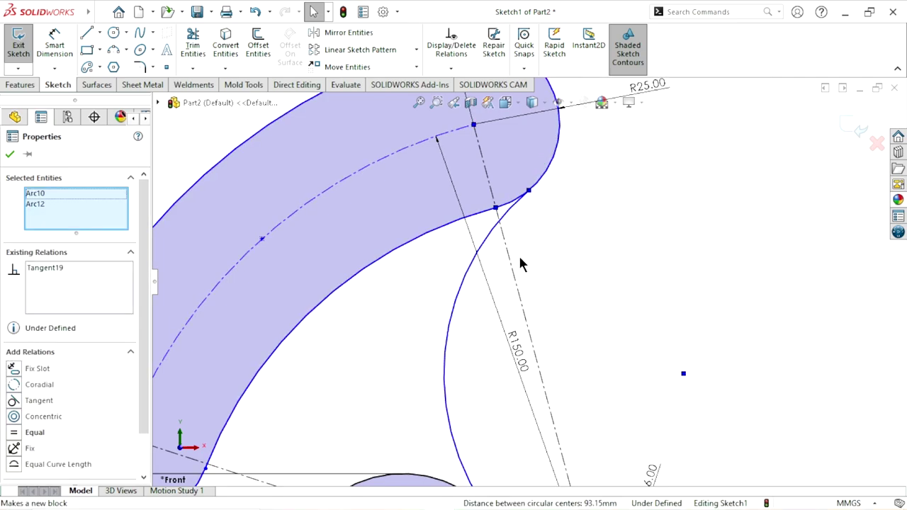
pyautogui.scroll(3, 518, 254)
pyautogui.scroll(-2, 526, 330)
pyautogui.scroll(-2, 526, 330)
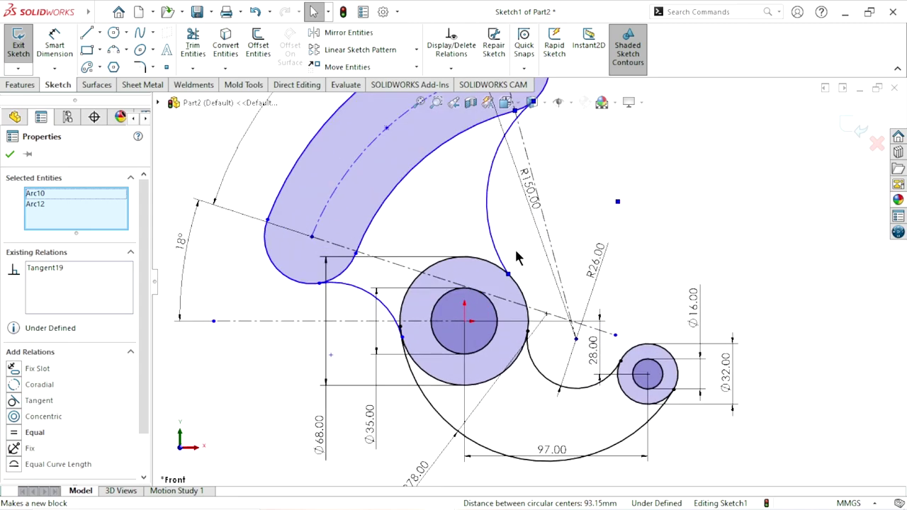
# Make the R150 arc tangent to the large hub circle and close the relations panel.
pyautogui.click(516, 255)
pyautogui.keyDown('ctrl'); pyautogui.click(520, 252); pyautogui.keyUp('ctrl')
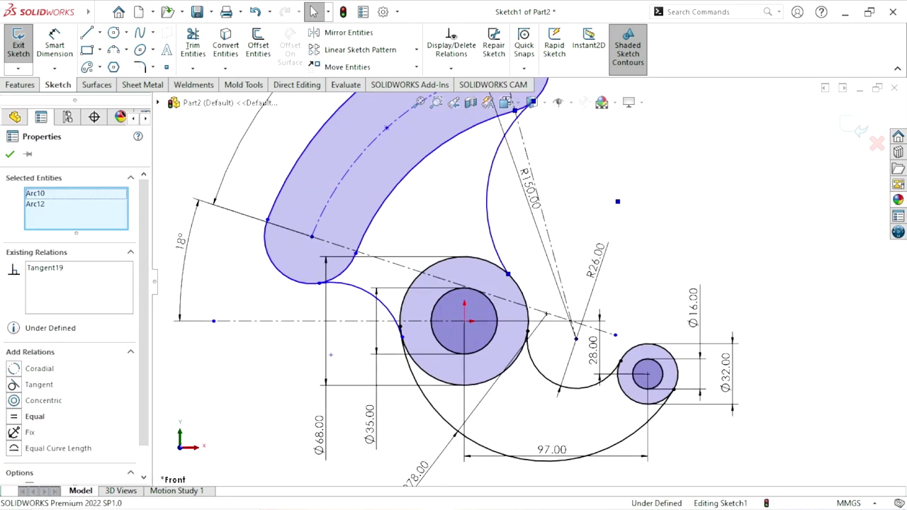
pyautogui.click(525, 252)
pyautogui.click(494, 253)
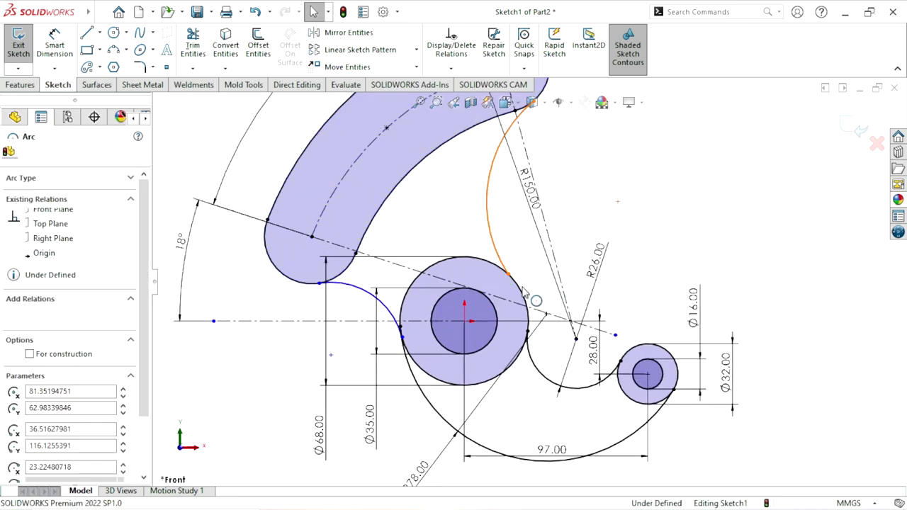
pyautogui.click(521, 289)
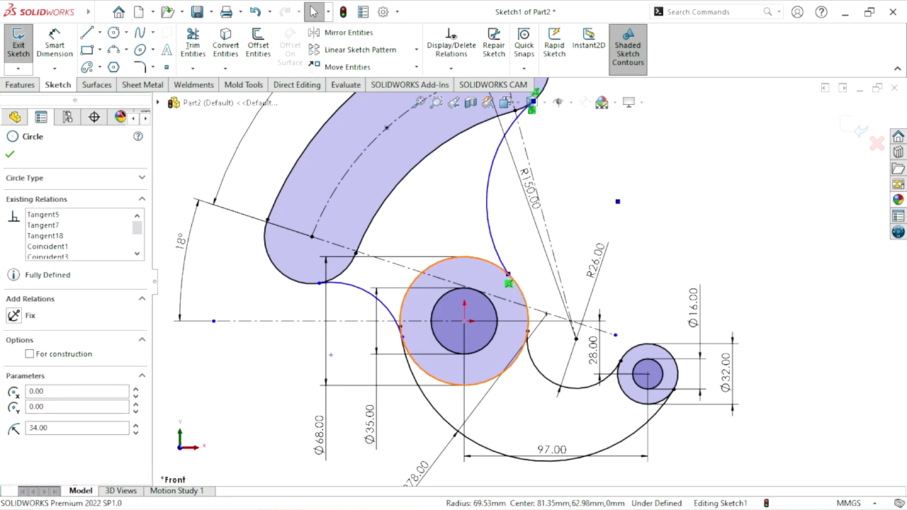
pyautogui.keyDown('ctrl'); pyautogui.click(498, 248); pyautogui.keyUp('ctrl')
pyautogui.click(576, 225)
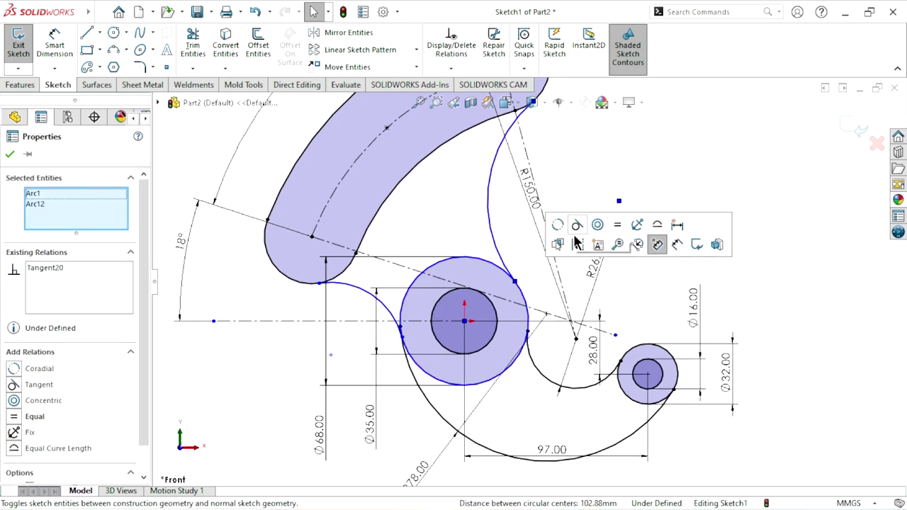
pyautogui.scroll(3, 525, 287)
pyautogui.scroll(1, 521, 289)
pyautogui.scroll(-2, 499, 294)
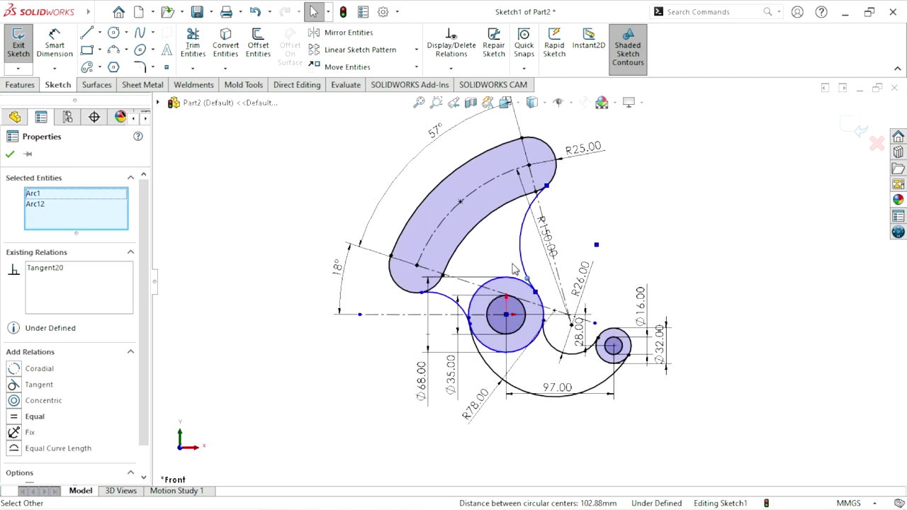
pyautogui.click(11, 155)
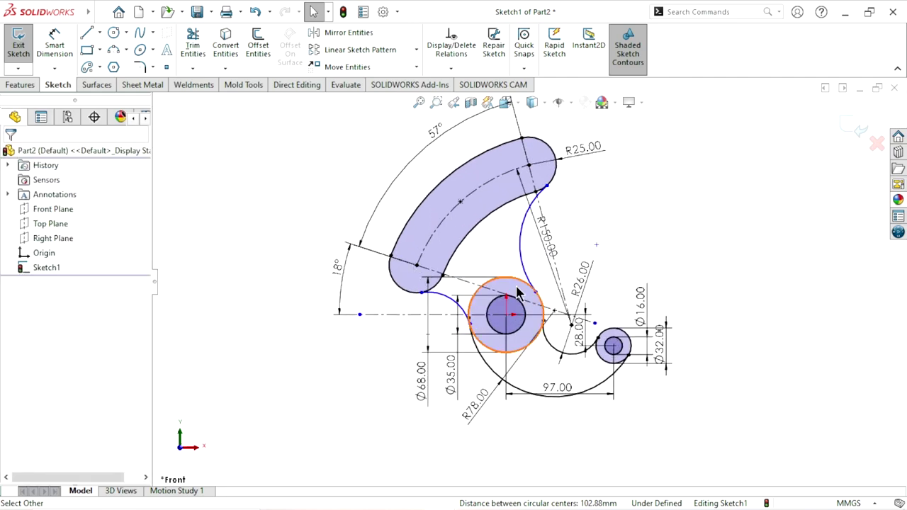
pyautogui.scroll(2, 521, 290)
pyautogui.scroll(-2, 517, 262)
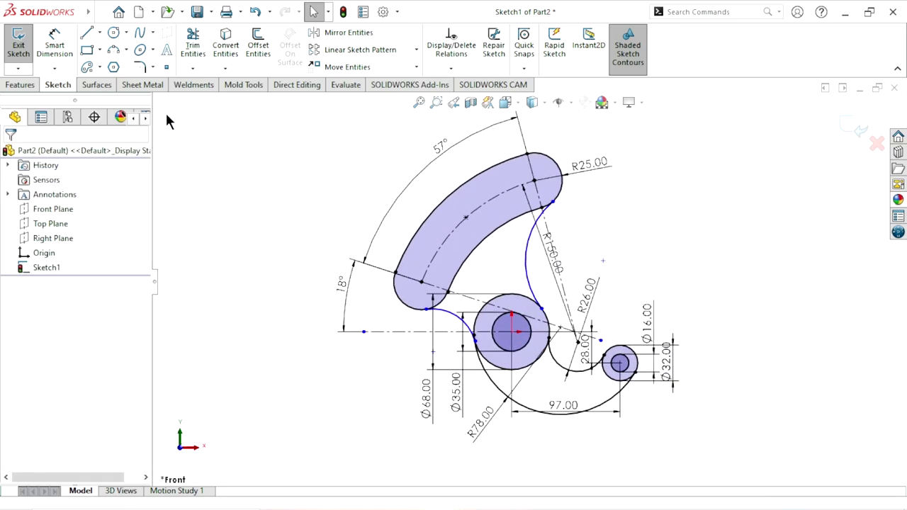
# Dimension the slot-to-hub arc at R104 and place the R150 radius dimension.
pyautogui.rightClick(513, 292)
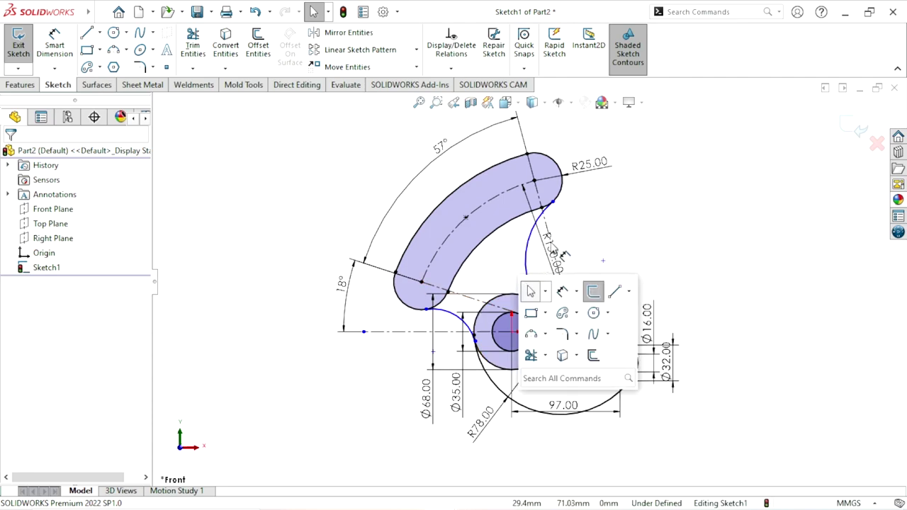
pyautogui.click(562, 288)
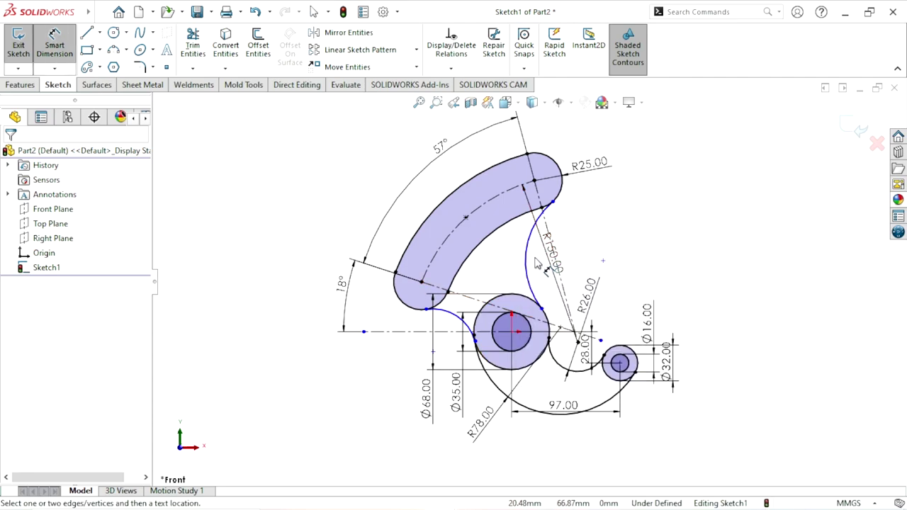
pyautogui.click(528, 277)
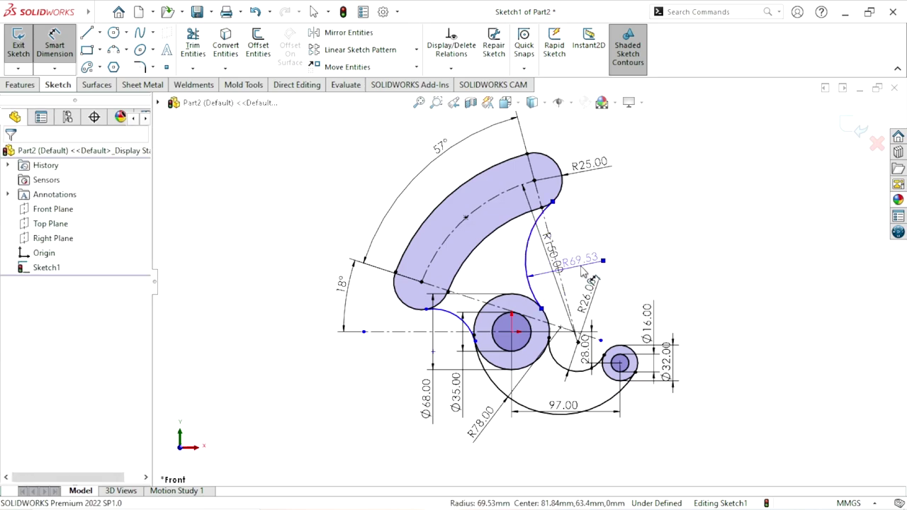
pyautogui.click(583, 266)
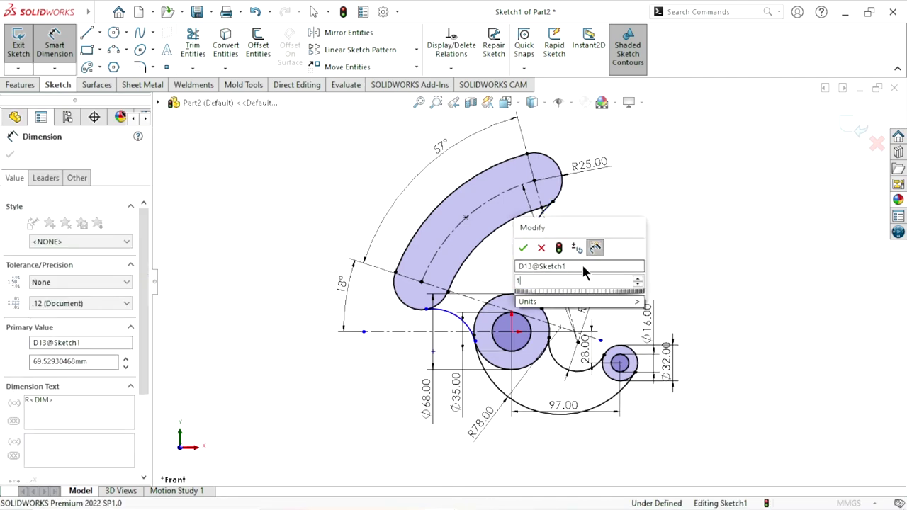
pyautogui.write('104')
pyautogui.click(523, 248)
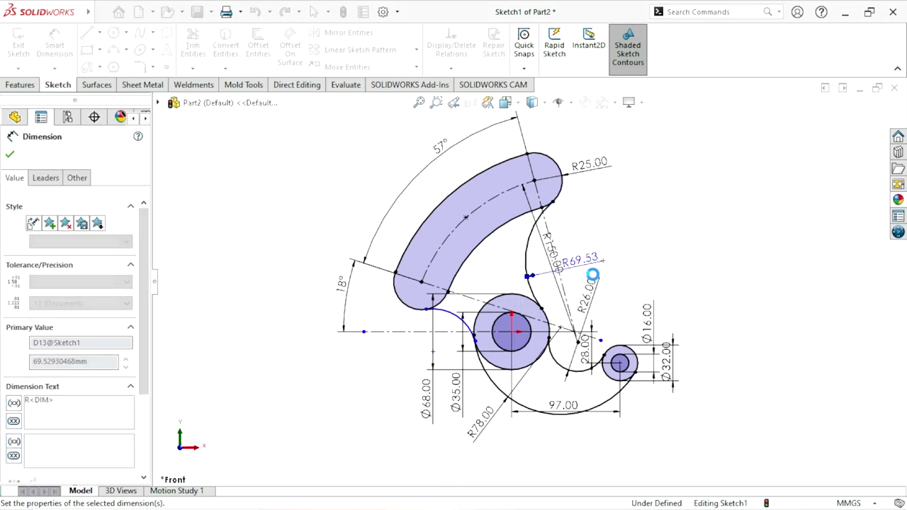
pyautogui.moveTo(619, 275)
pyautogui.mouseDown()
pyautogui.moveTo(610, 255)
pyautogui.moveTo(618, 256)
pyautogui.mouseUp()
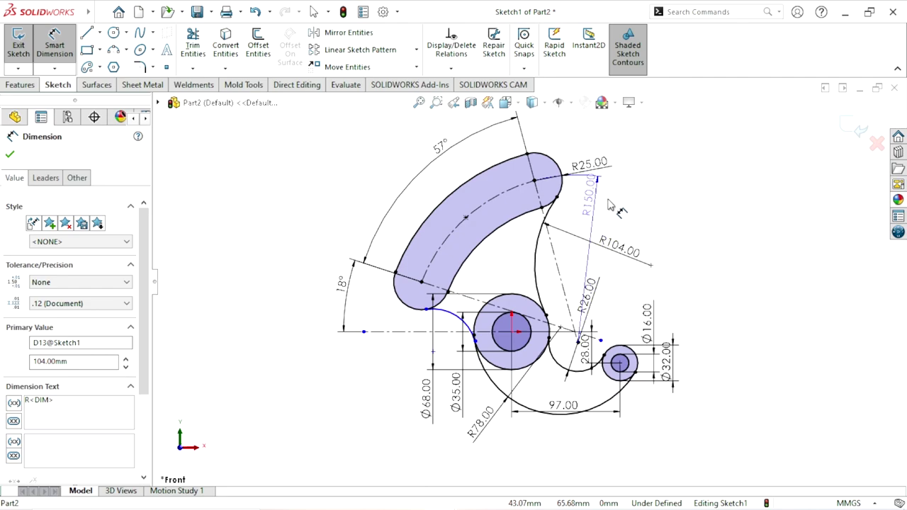
pyautogui.click(600, 212)
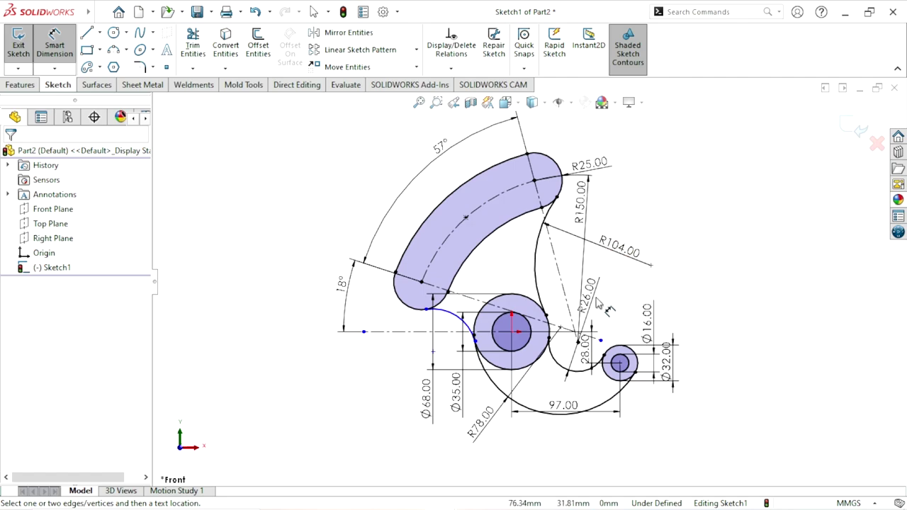
# Set the lower-left blend arc's radius to 26 mm.
pyautogui.click(454, 320)
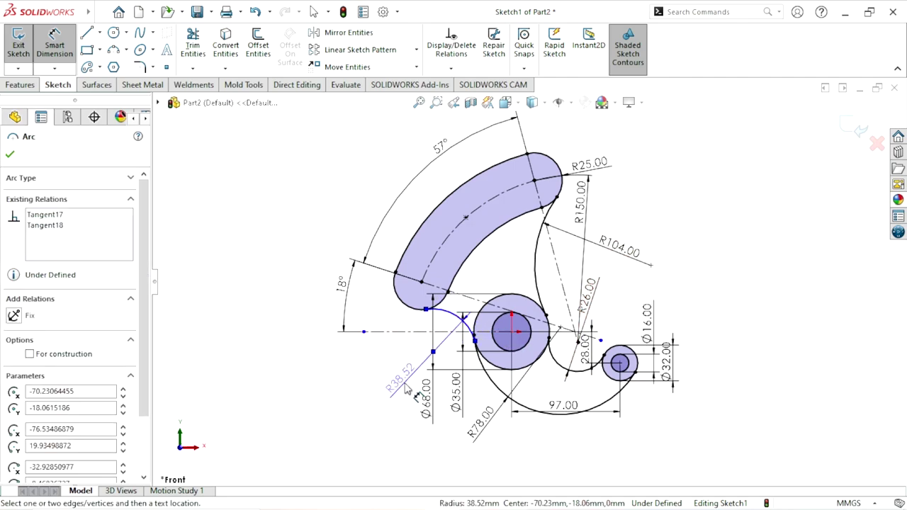
pyautogui.click(386, 399)
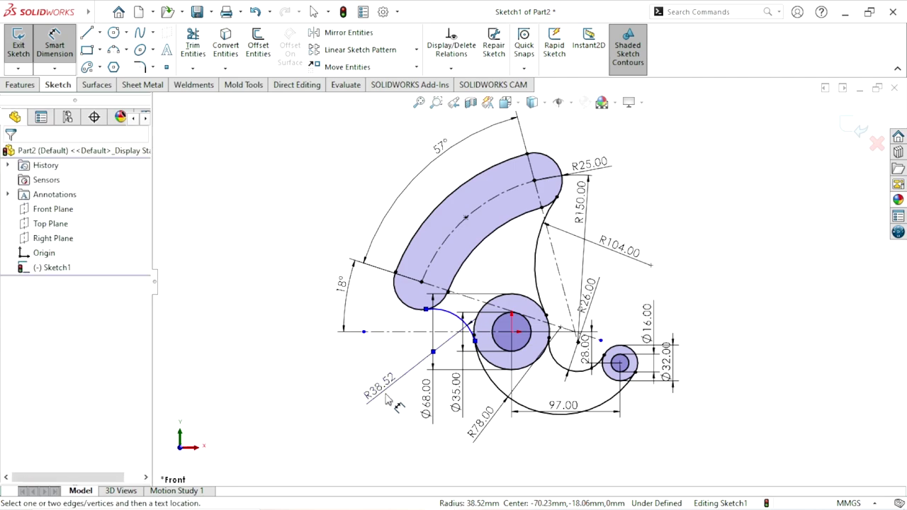
pyautogui.write('26')
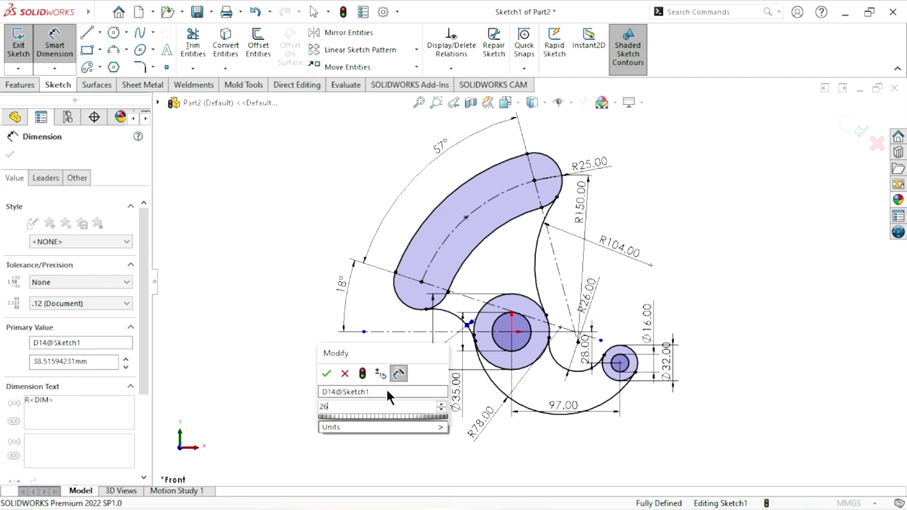
pyautogui.click(330, 376)
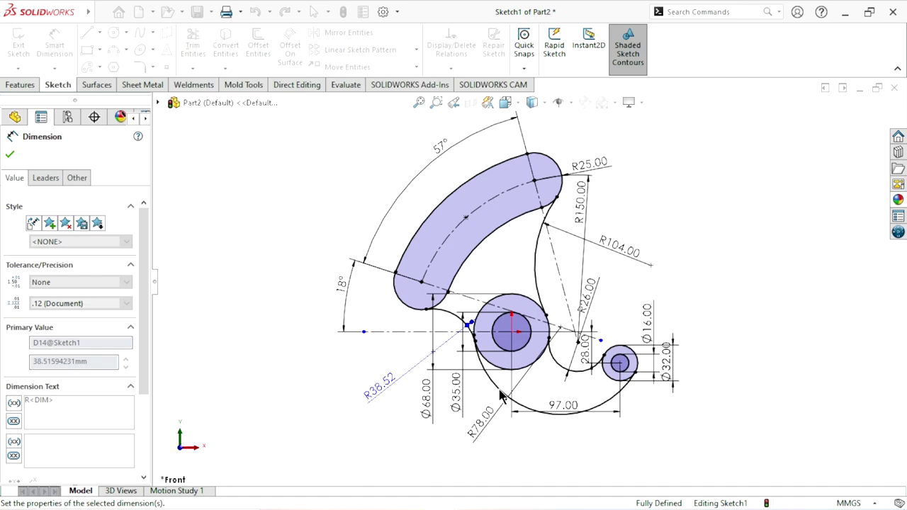
pyautogui.scroll(-1, 618, 317)
pyautogui.scroll(-1, 617, 317)
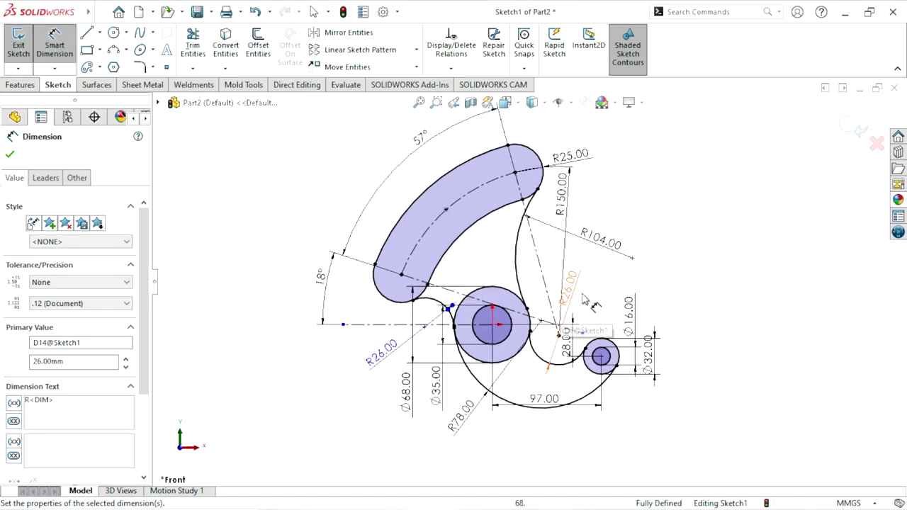
pyautogui.click(693, 269)
pyautogui.scroll(1, 528, 237)
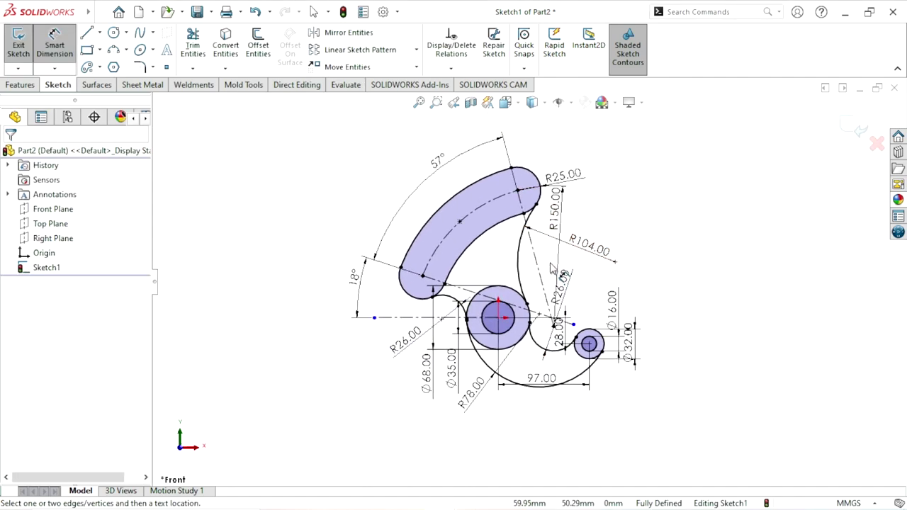
pyautogui.scroll(-1, 526, 236)
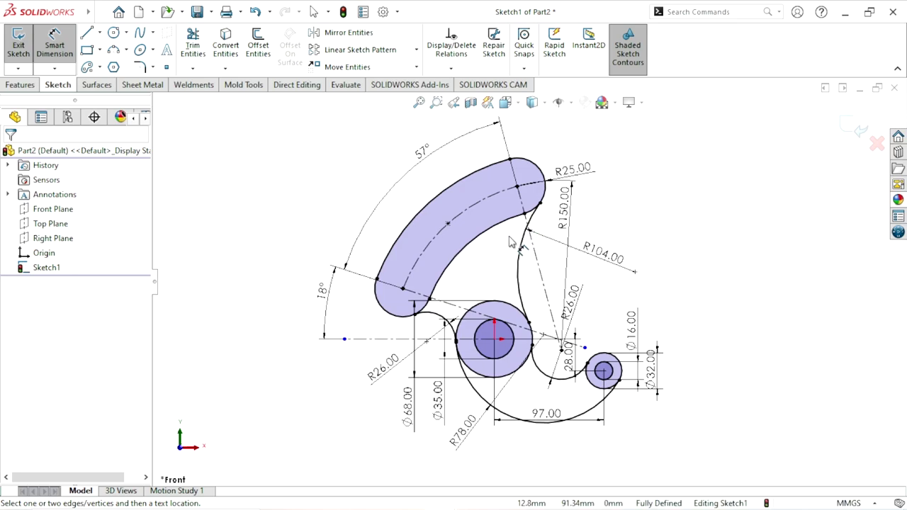
# Exit the sketch and start a boss extrusion of Sketch1.
pyautogui.click(21, 85)
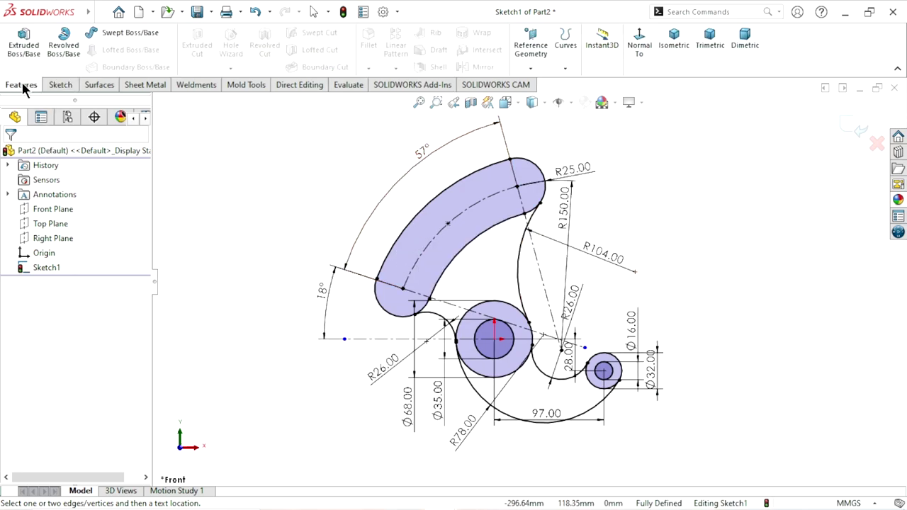
pyautogui.press('s')
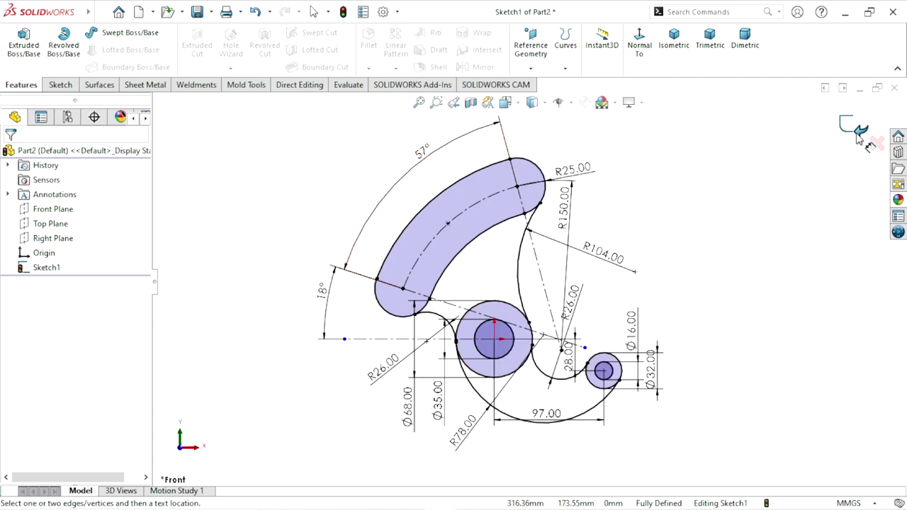
pyautogui.click(860, 130)
pyautogui.press('s')
pyautogui.click(508, 304)
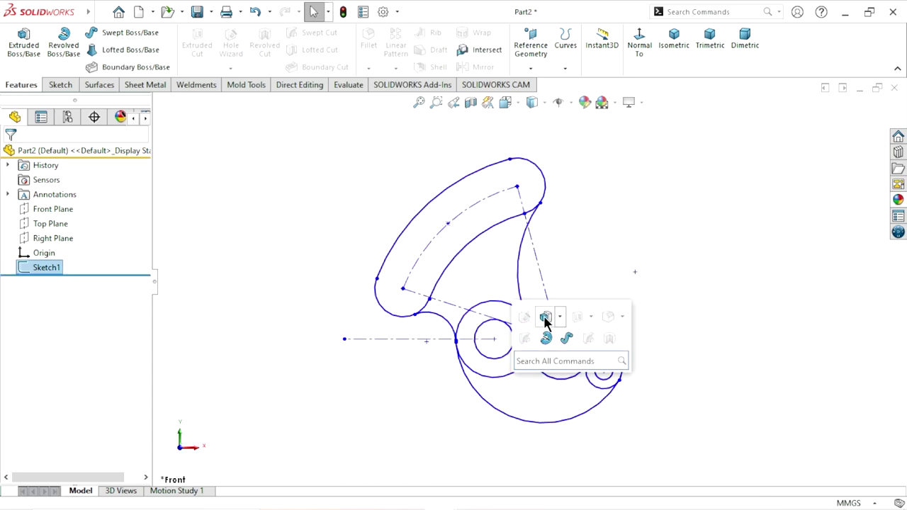
pyautogui.click(545, 318)
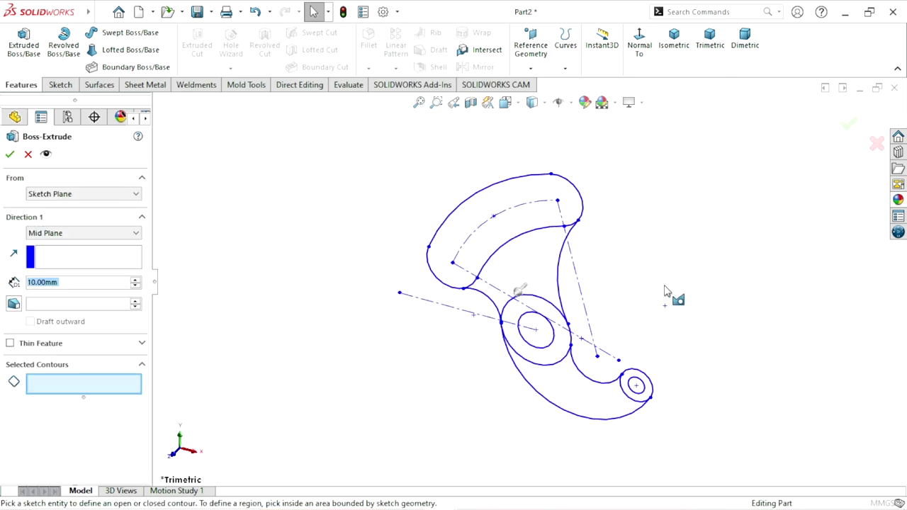
# Extrude the large and small hub rings 45 mm mid-plane.
pyautogui.click(75, 384)
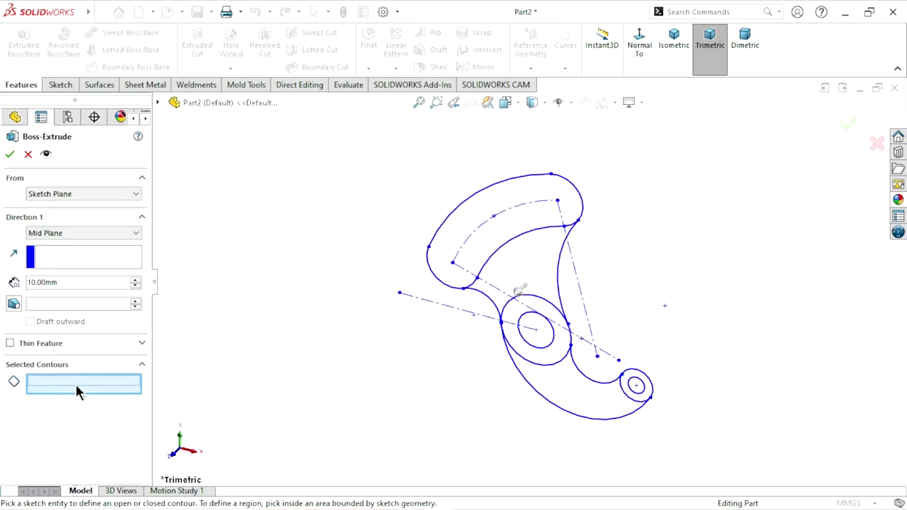
pyautogui.scroll(-2, 584, 379)
pyautogui.click(524, 275)
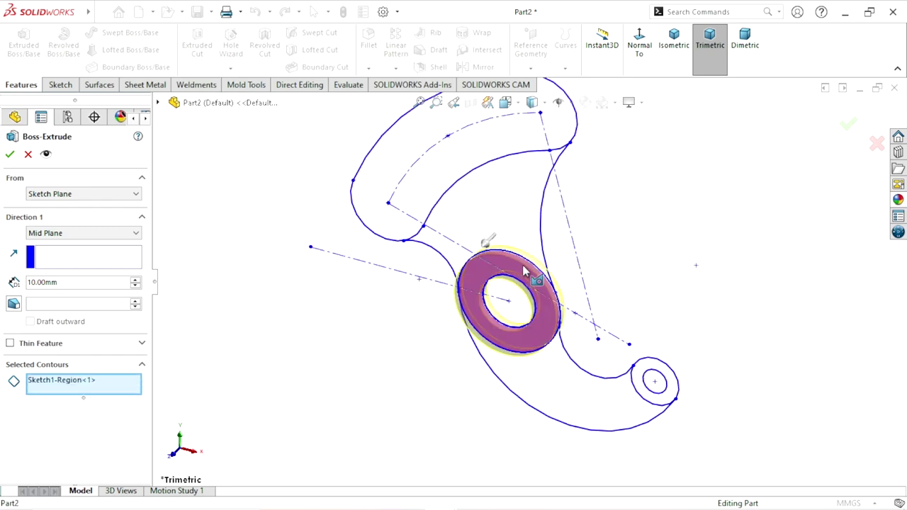
pyautogui.click(644, 374)
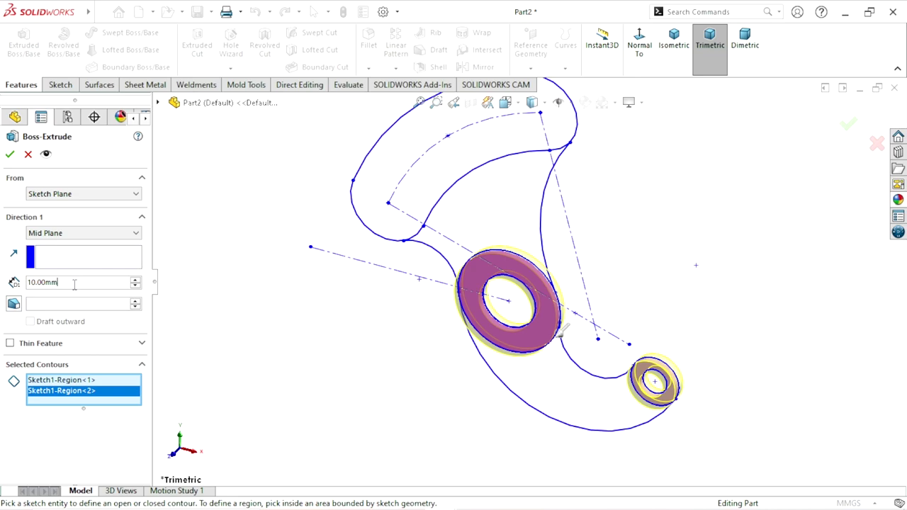
pyautogui.write('45')
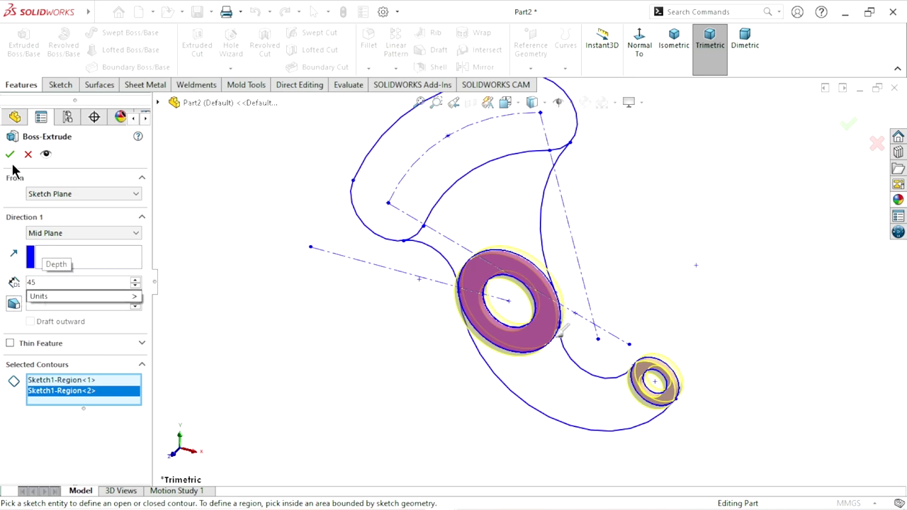
pyautogui.press('Return')
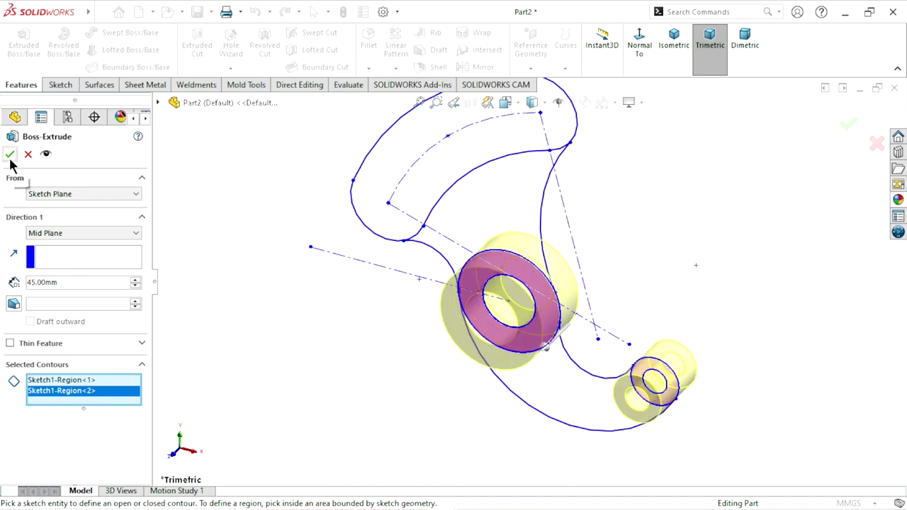
pyautogui.click(10, 154)
pyautogui.scroll(2, 392, 321)
# Cancel the empty Extrude and select Sketch1 under Boss-Extrude1.
pyautogui.scroll(2, 567, 342)
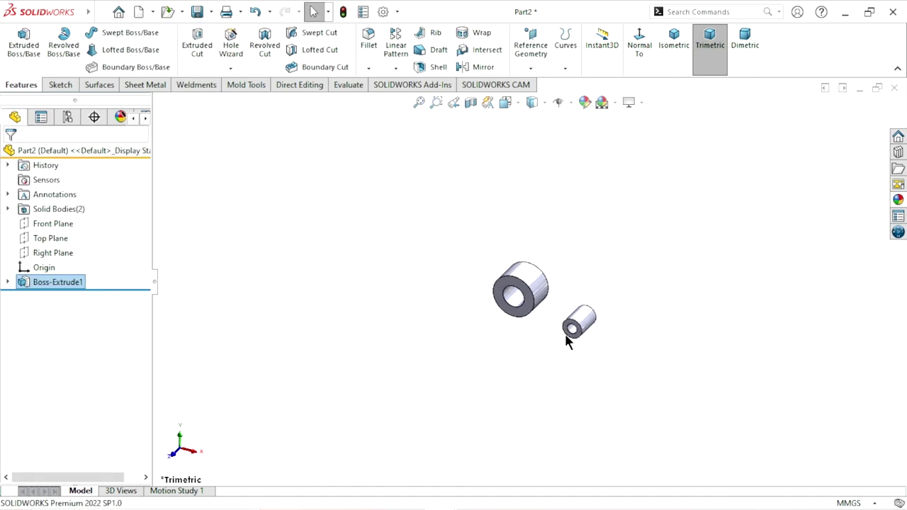
pyautogui.scroll(-2, 518, 303)
pyautogui.scroll(-2, 590, 343)
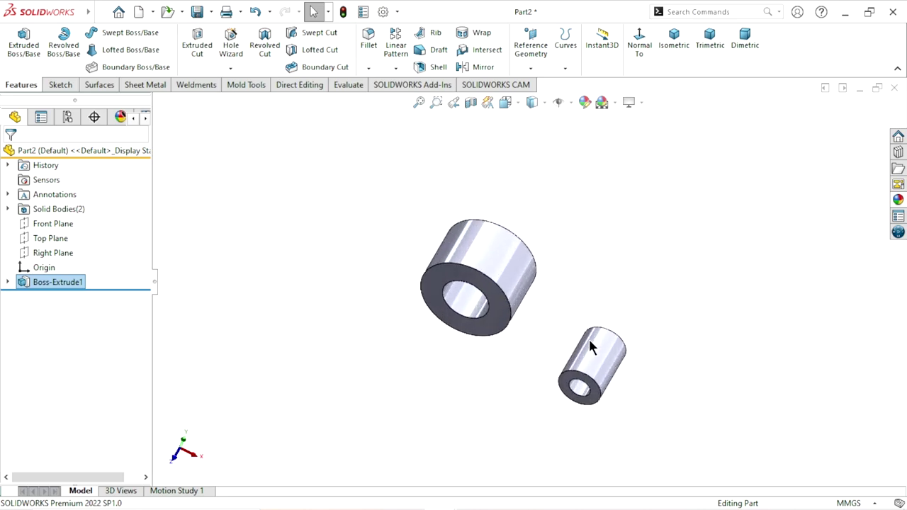
pyautogui.scroll(1, 548, 321)
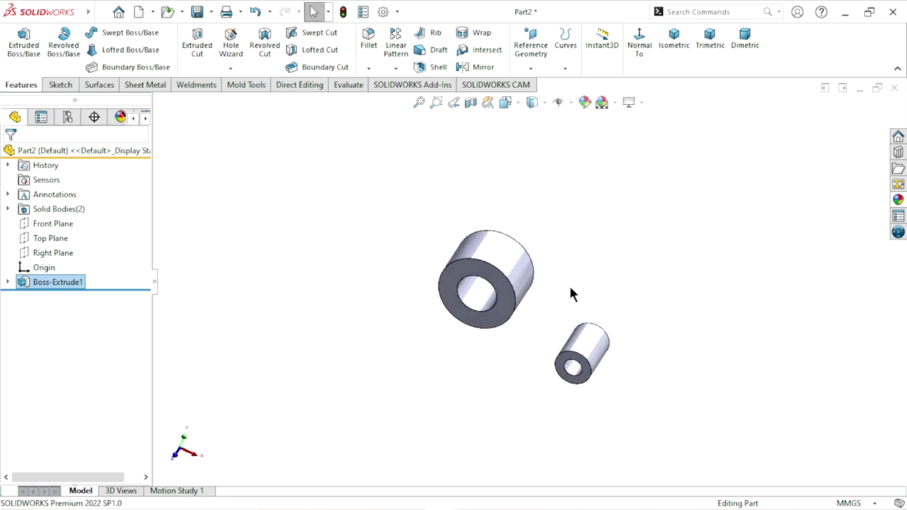
pyautogui.press('s')
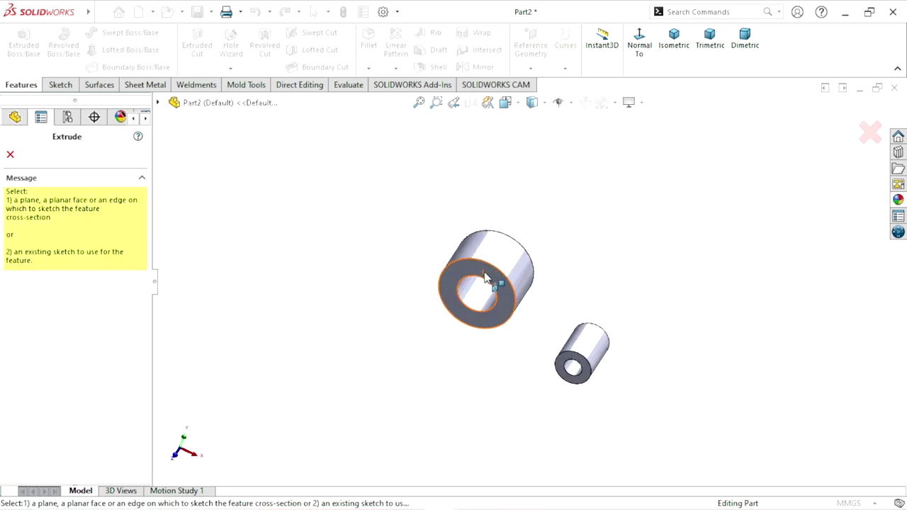
pyautogui.click(10, 156)
pyautogui.click(6, 282)
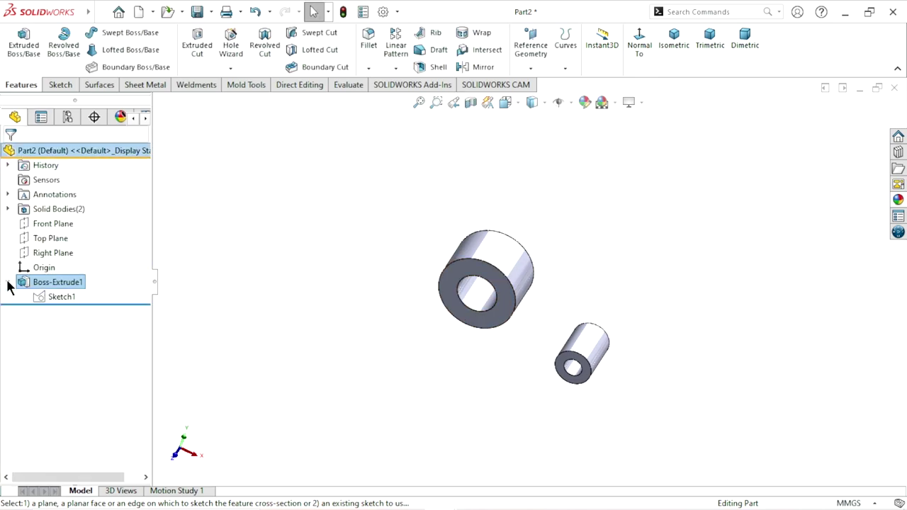
pyautogui.click(57, 297)
# Extrude the curved arm region of Sketch1 25 mm mid-plane as Boss-Extrude2.
pyautogui.press('s')
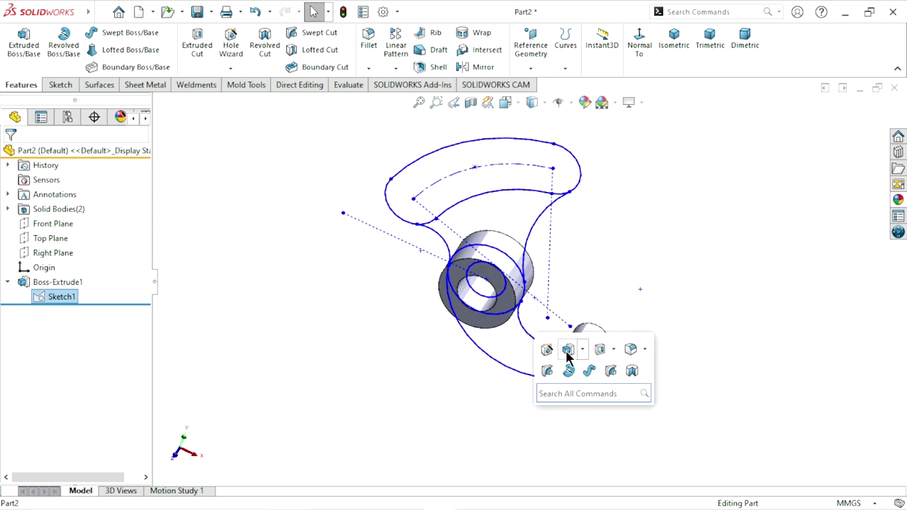
pyautogui.click(549, 348)
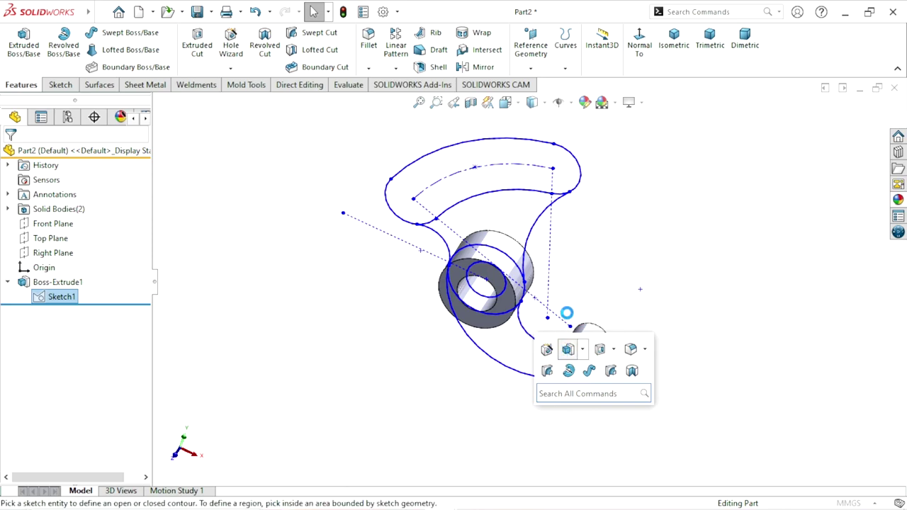
pyautogui.click(481, 156)
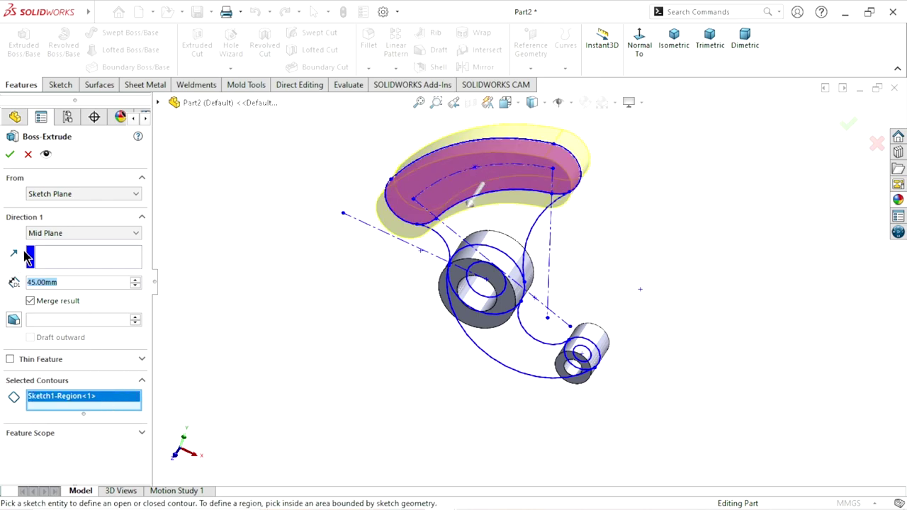
pyautogui.write('25')
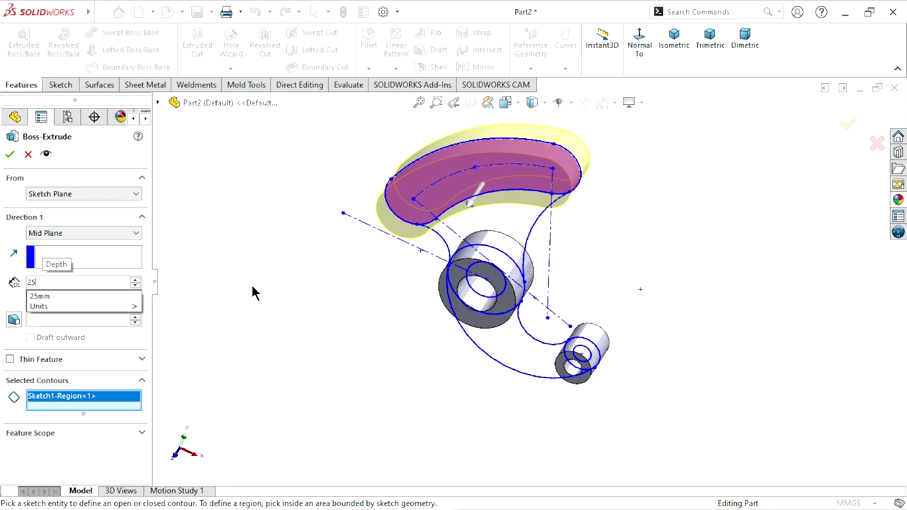
pyautogui.press('Return')
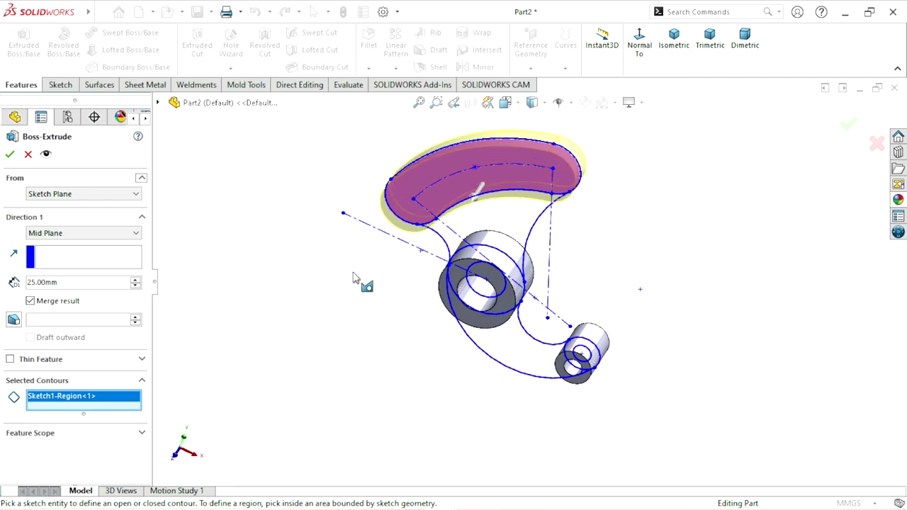
pyautogui.click(9, 157)
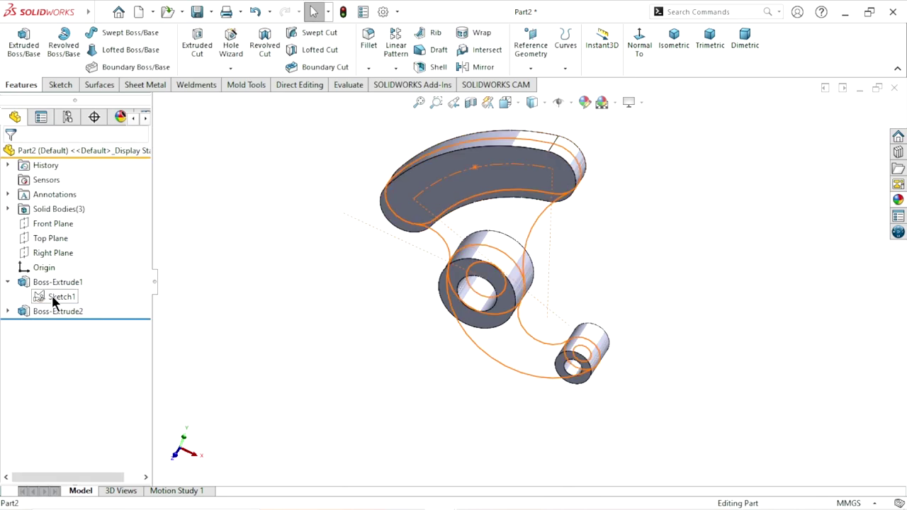
# Edit Sketch1, offset the curved slot outline 11 mm inward with Reverse, and exit the sketch.
pyautogui.click(56, 297)
pyautogui.click(63, 256)
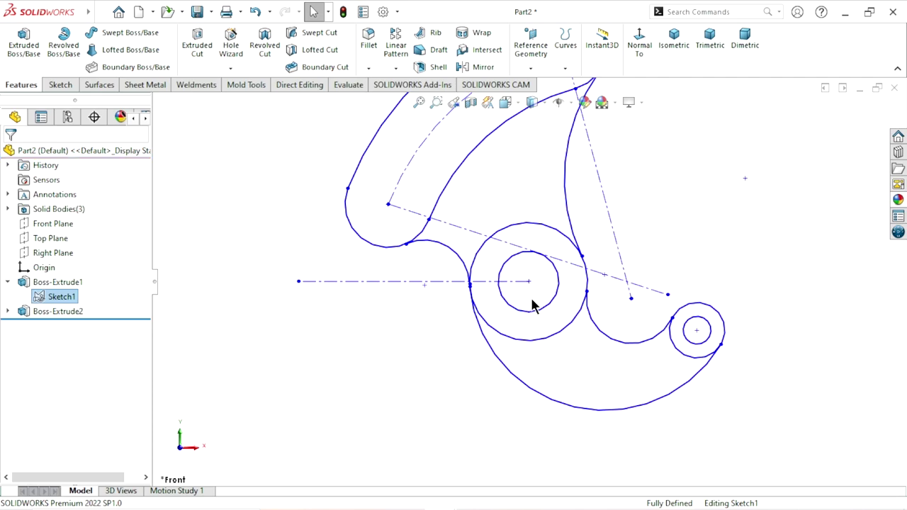
pyautogui.press('f')
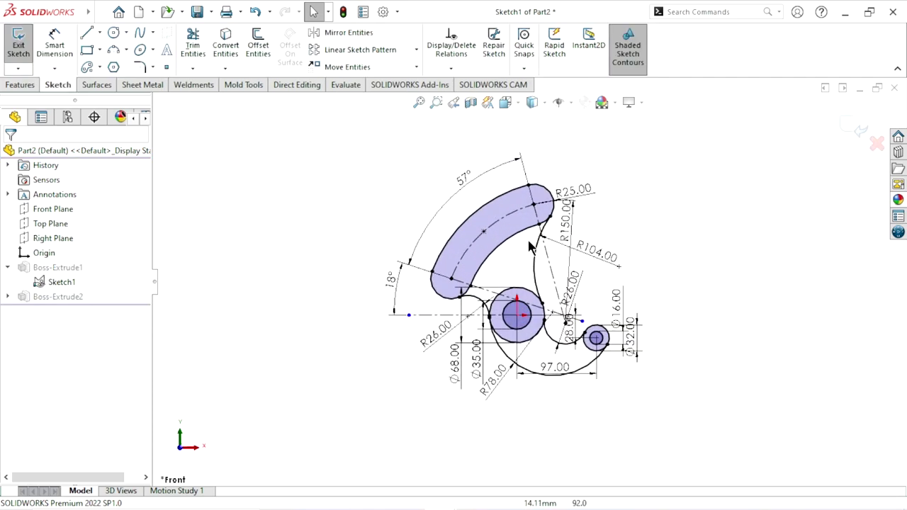
pyautogui.click(273, 38)
pyautogui.click(480, 190)
pyautogui.write('11')
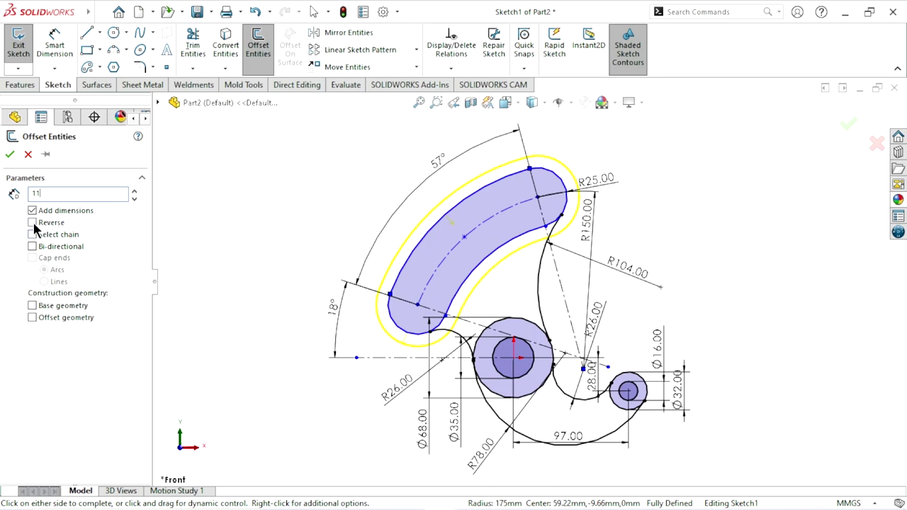
pyautogui.press('Return')
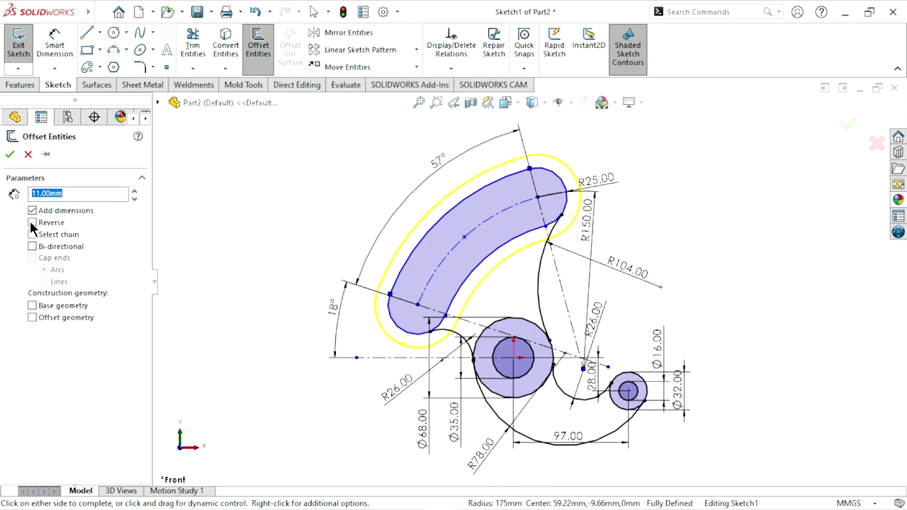
pyautogui.click(32, 224)
pyautogui.click(849, 129)
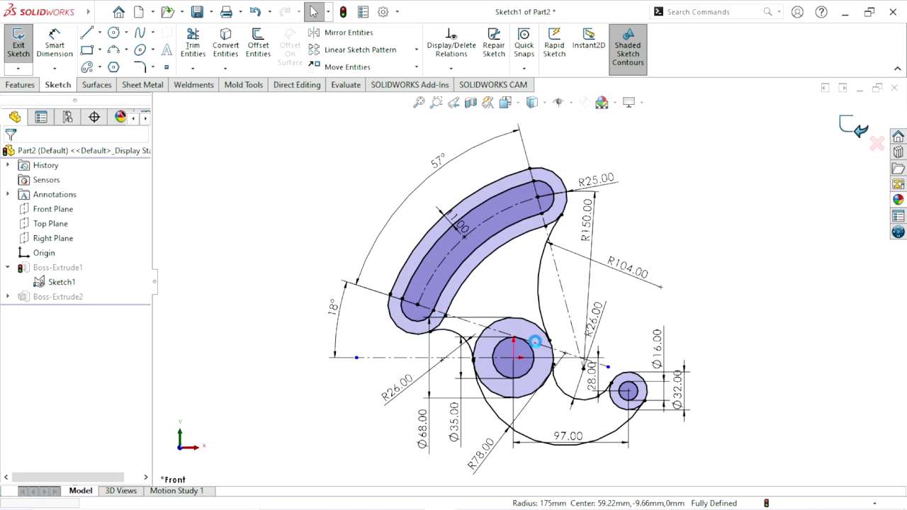
pyautogui.hotkey('ctrl', '7')
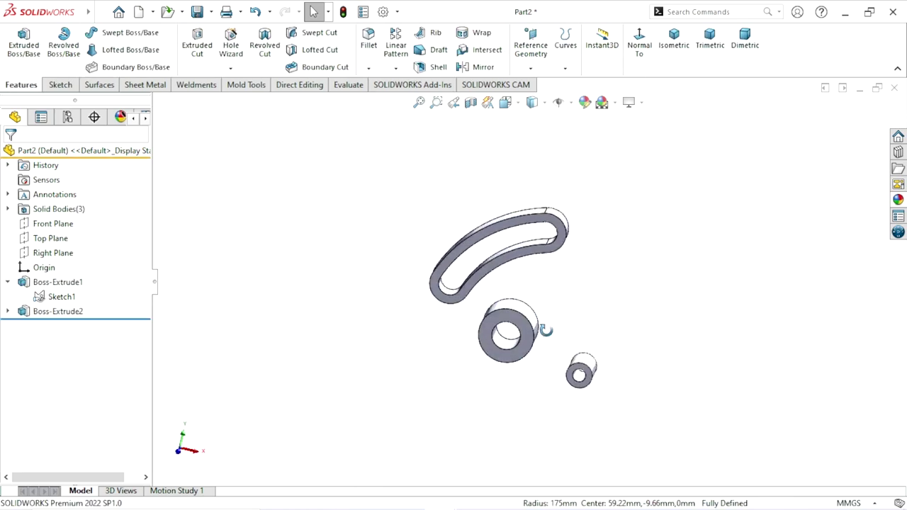
# Extrude Sketch1's upper web and lower crescent regions 15 mm mid-plane as Boss-Extrude3.
pyautogui.click(66, 299)
pyautogui.moveTo(575, 324)
pyautogui.mouseDown(button='middle')
pyautogui.moveTo(541, 267)
pyautogui.moveTo(545, 274)
pyautogui.mouseUp(button='middle')
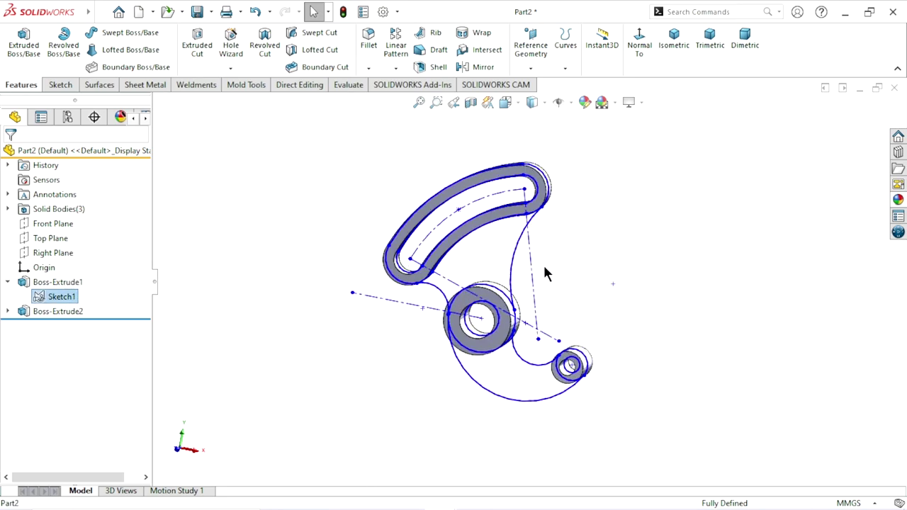
pyautogui.press('s')
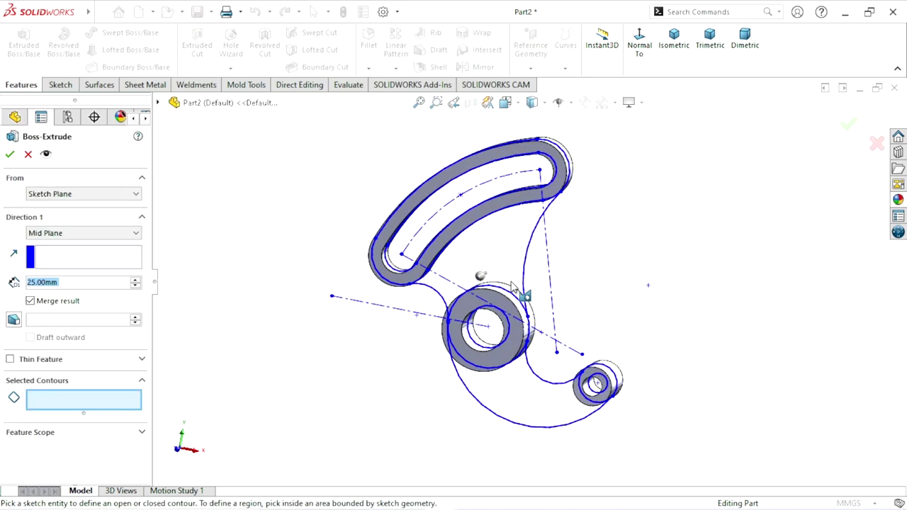
pyautogui.click(506, 262)
pyautogui.click(546, 401)
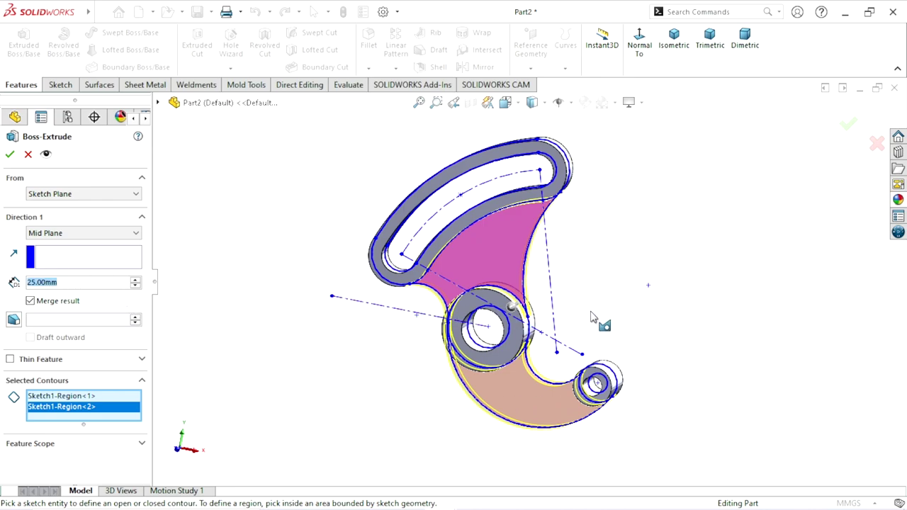
pyautogui.write('15')
pyautogui.press('Return')
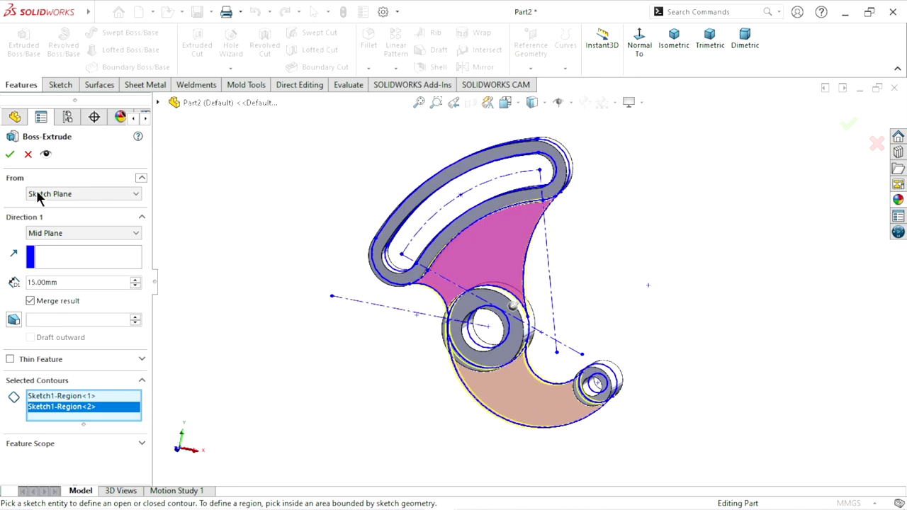
pyautogui.click(8, 158)
# Orbit the merged lever to inspect it edge-on, then select the Front Plane.
pyautogui.moveTo(496, 312)
pyautogui.mouseDown(button='middle')
pyautogui.moveTo(607, 379)
pyautogui.moveTo(467, 231)
pyautogui.moveTo(536, 284)
pyautogui.mouseUp(button='middle')
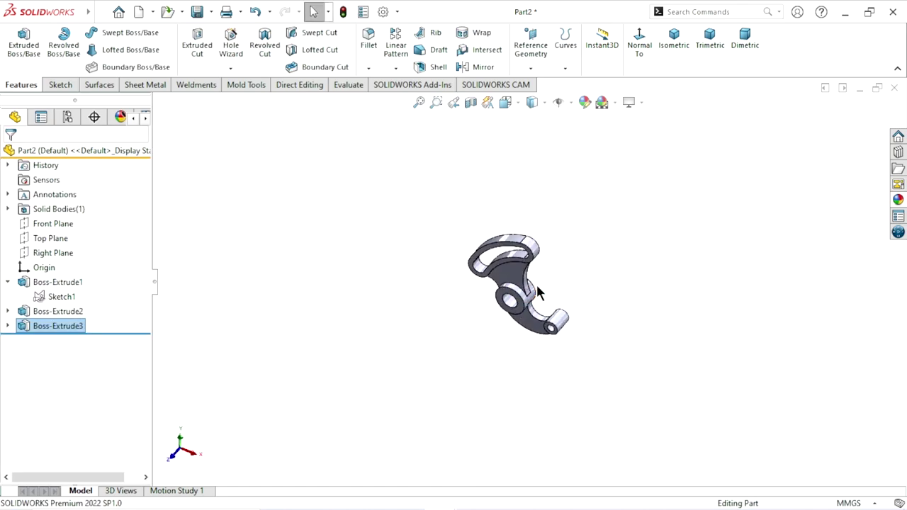
pyautogui.scroll(-3, 536, 284)
pyautogui.moveTo(616, 278)
pyautogui.mouseDown(button='middle')
pyautogui.moveTo(565, 306)
pyautogui.moveTo(586, 188)
pyautogui.moveTo(371, 283)
pyautogui.moveTo(551, 236)
pyautogui.moveTo(530, 300)
pyautogui.moveTo(607, 293)
pyautogui.moveTo(580, 196)
pyautogui.mouseUp(button='middle')
pyautogui.scroll(-2, 527, 298)
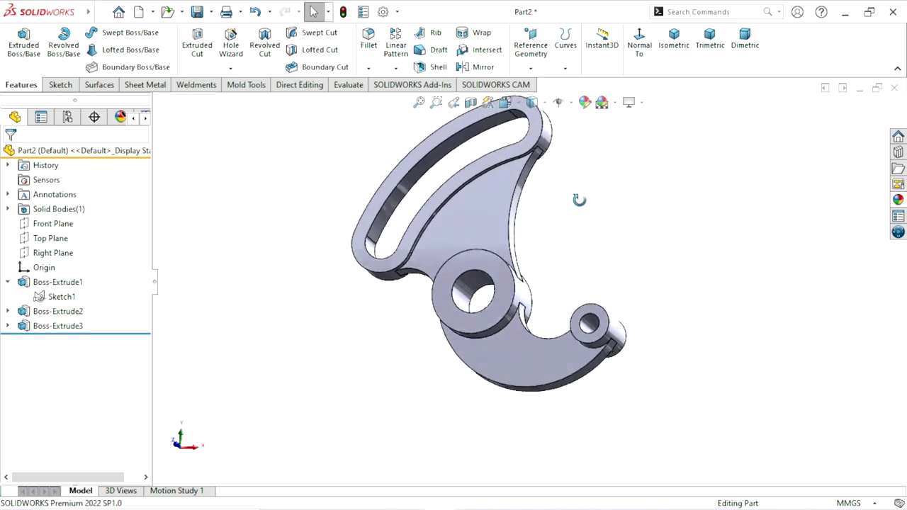
pyautogui.scroll(2, 564, 249)
pyautogui.scroll(-2, 560, 251)
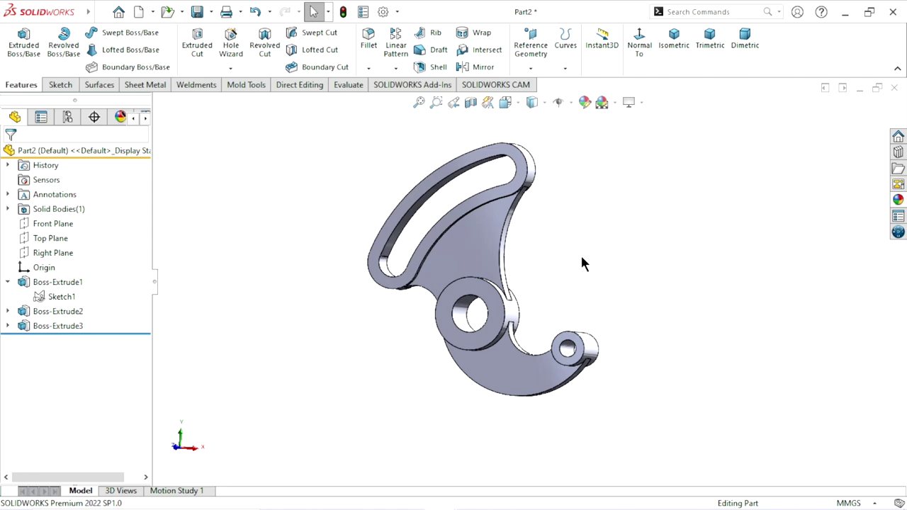
pyautogui.click(53, 223)
# Sketch on the Front Plane with 4 mm offsets of the web's right curved edge and lower-left fillet arc.
pyautogui.click(75, 197)
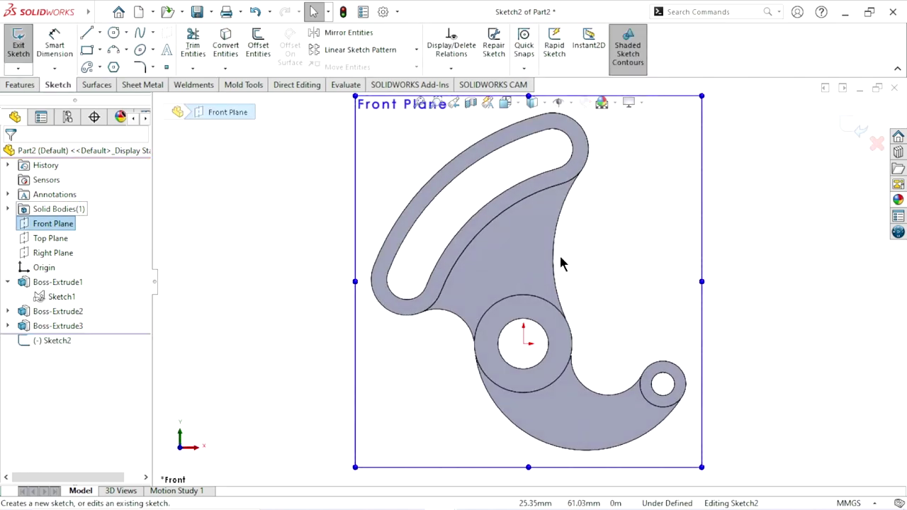
pyautogui.click(555, 257)
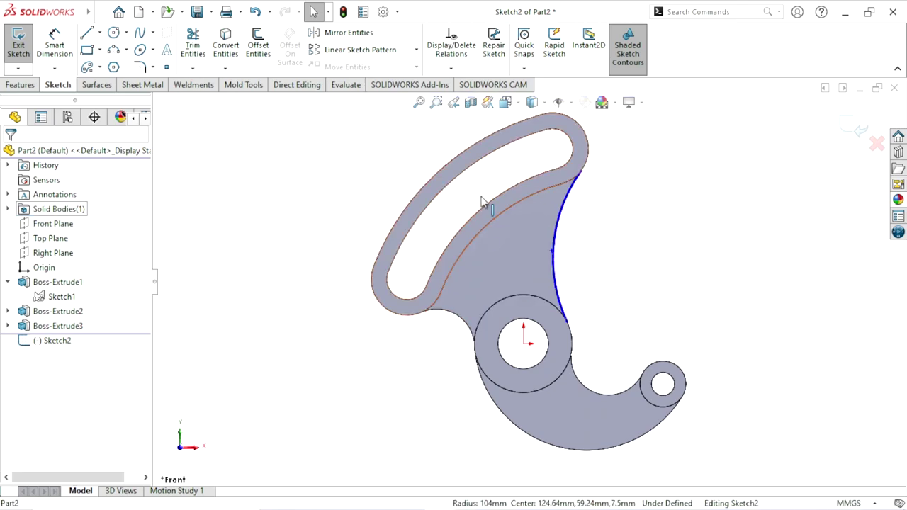
pyautogui.click(269, 47)
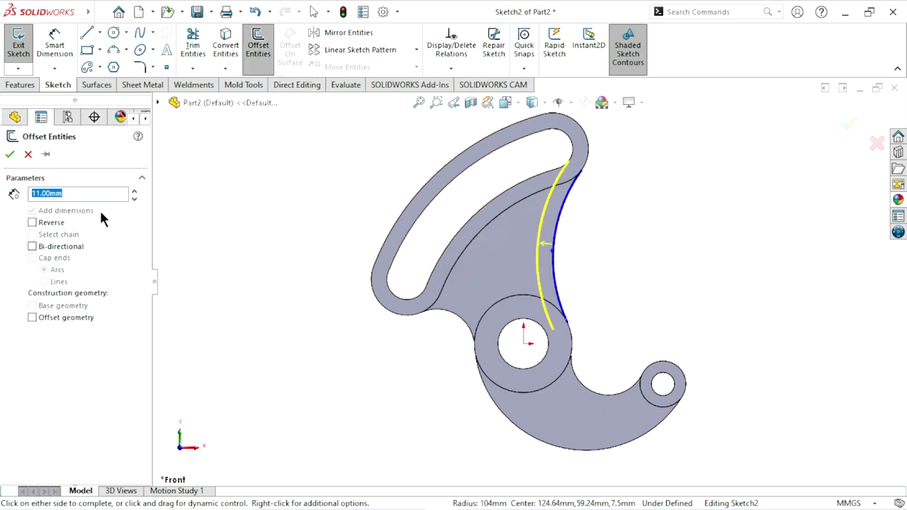
pyautogui.write('4')
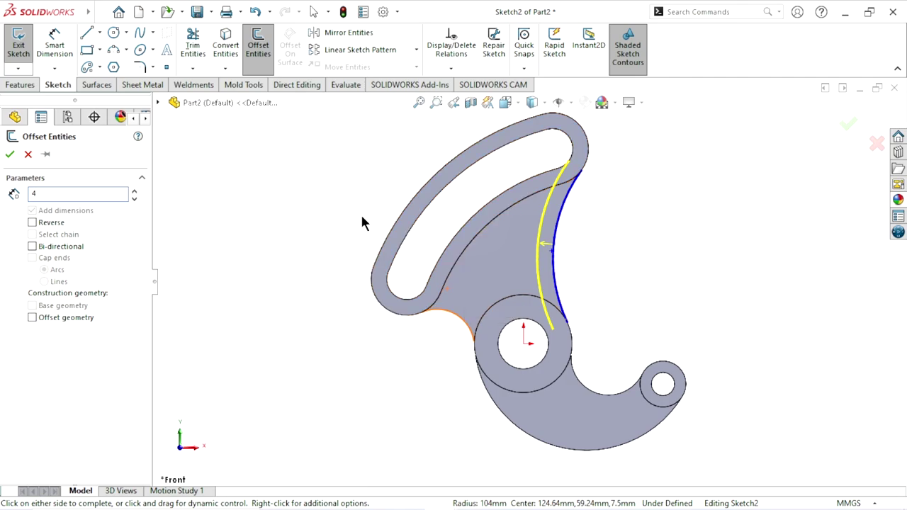
pyautogui.press('Return')
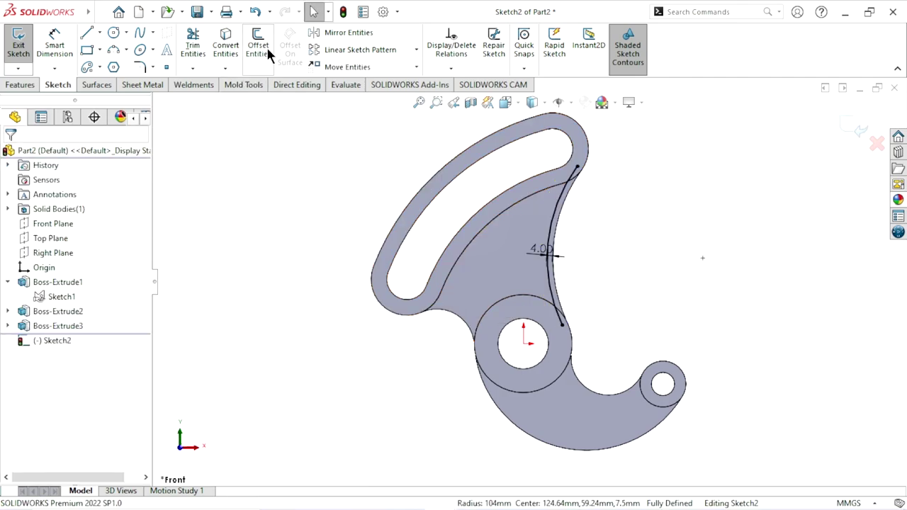
pyautogui.click(267, 47)
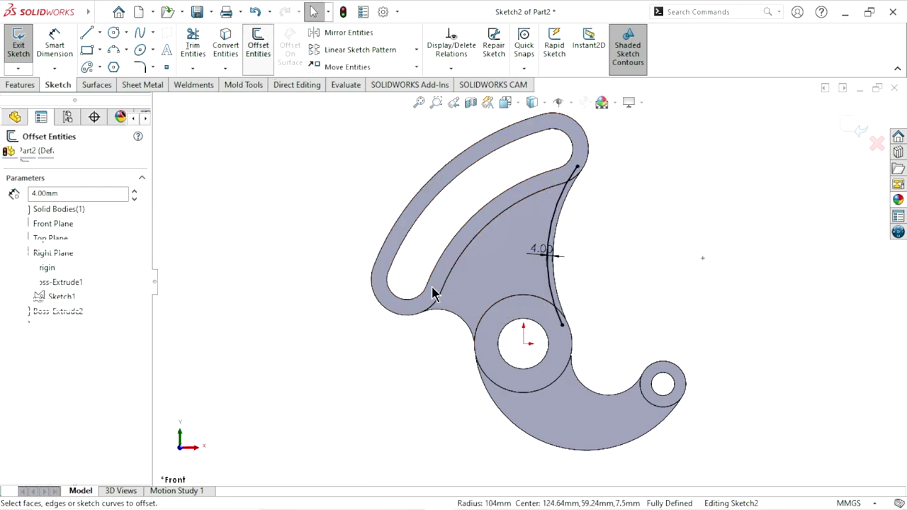
pyautogui.click(457, 318)
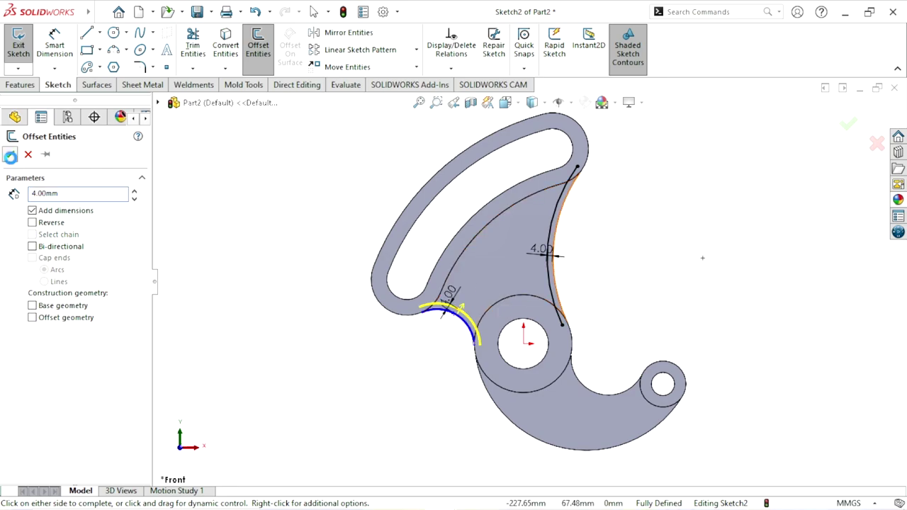
pyautogui.click(460, 310)
# Convert the arm's inner edge, left outer edge, hub circle and upper tip edge into sketch curves.
pyautogui.scroll(-1, 496, 269)
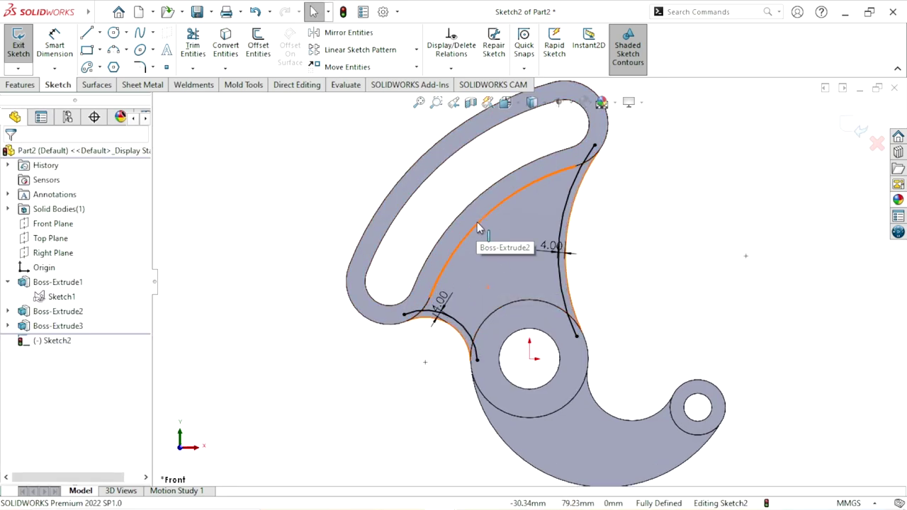
pyautogui.click(477, 222)
pyautogui.scroll(-3, 471, 273)
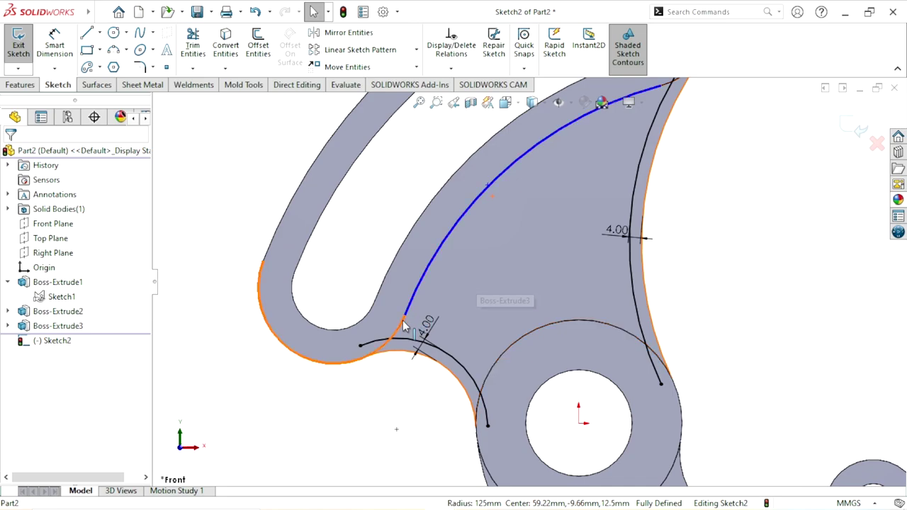
pyautogui.keyDown('ctrl'); pyautogui.click(401, 326); pyautogui.keyUp('ctrl')
pyautogui.keyDown('ctrl'); pyautogui.click(541, 328); pyautogui.keyUp('ctrl')
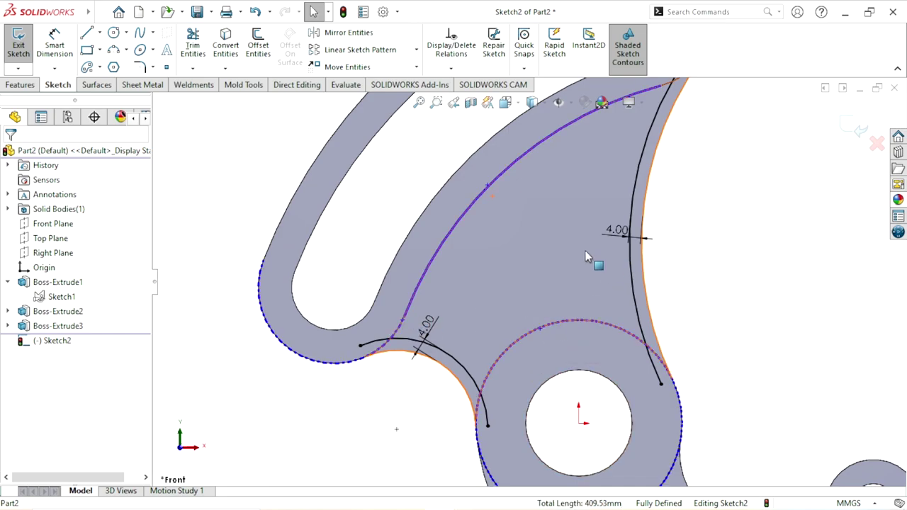
pyautogui.scroll(3, 587, 257)
pyautogui.scroll(-2, 599, 202)
pyautogui.keyDown('ctrl'); pyautogui.click(593, 202); pyautogui.keyUp('ctrl')
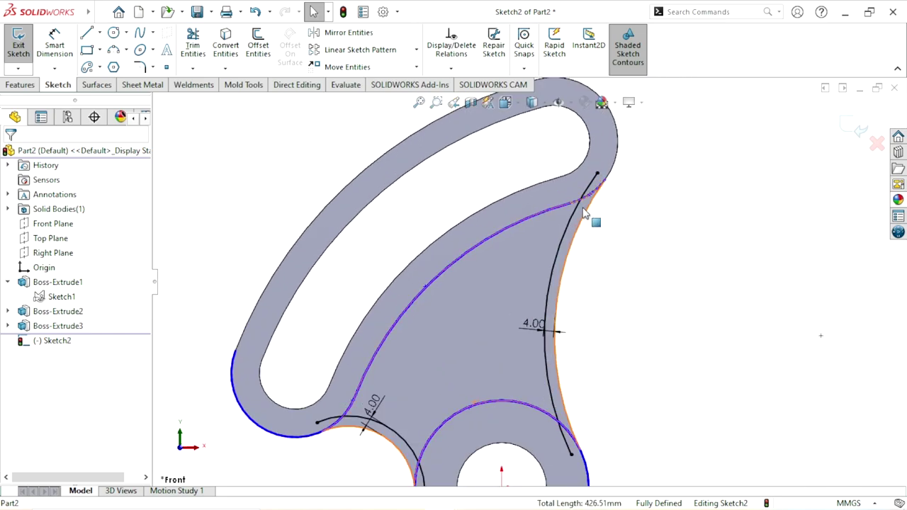
pyautogui.click(236, 44)
pyautogui.scroll(3, 538, 295)
pyautogui.scroll(-2, 528, 333)
pyautogui.scroll(-2, 535, 319)
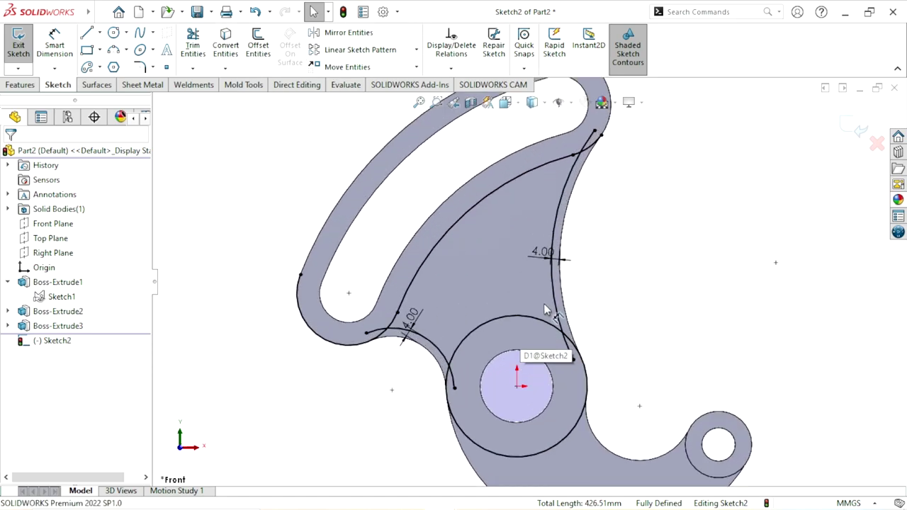
pyautogui.scroll(2, 546, 295)
pyautogui.scroll(-1, 551, 276)
# Begin Trim Entities on the converted sketch curves.
pyautogui.click(193, 45)
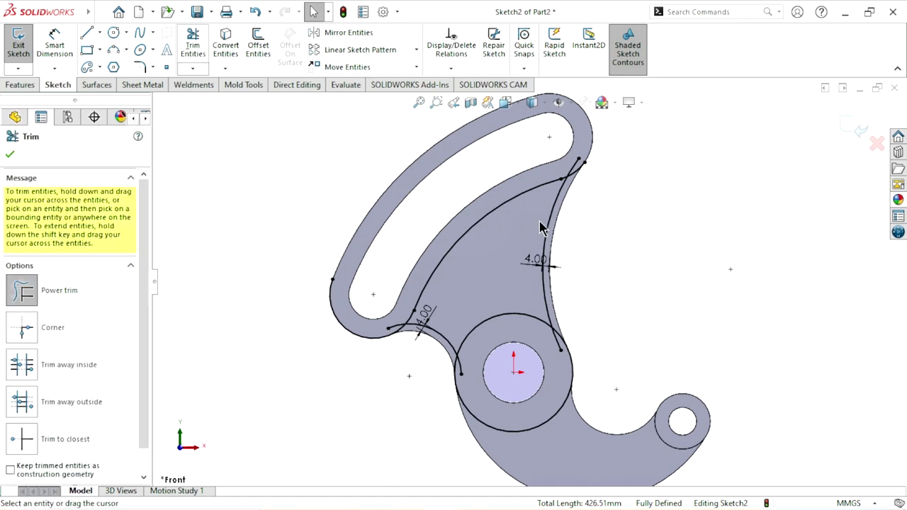
pyautogui.scroll(-2, 594, 163)
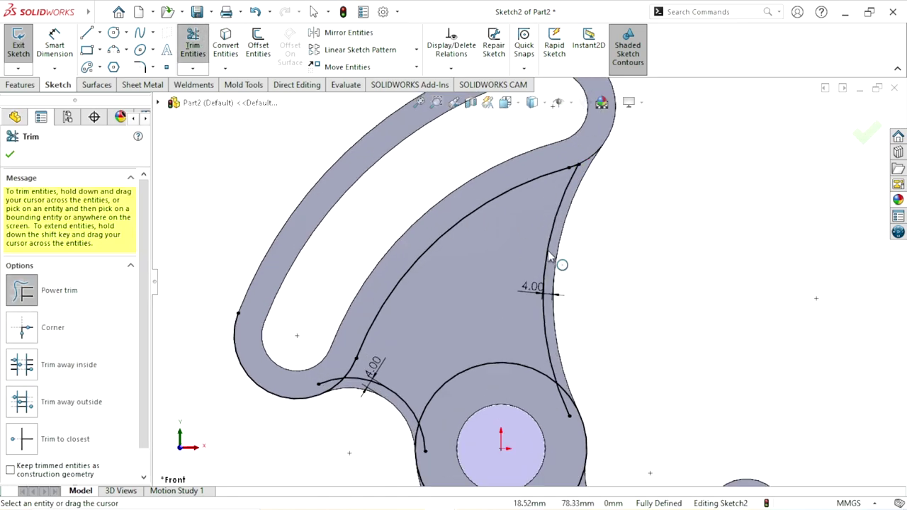
pyautogui.scroll(3, 527, 289)
pyautogui.scroll(-3, 439, 340)
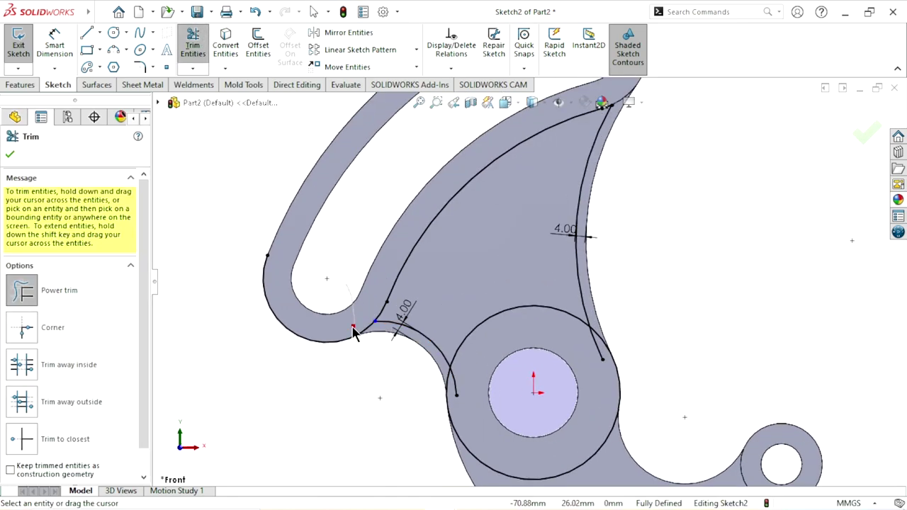
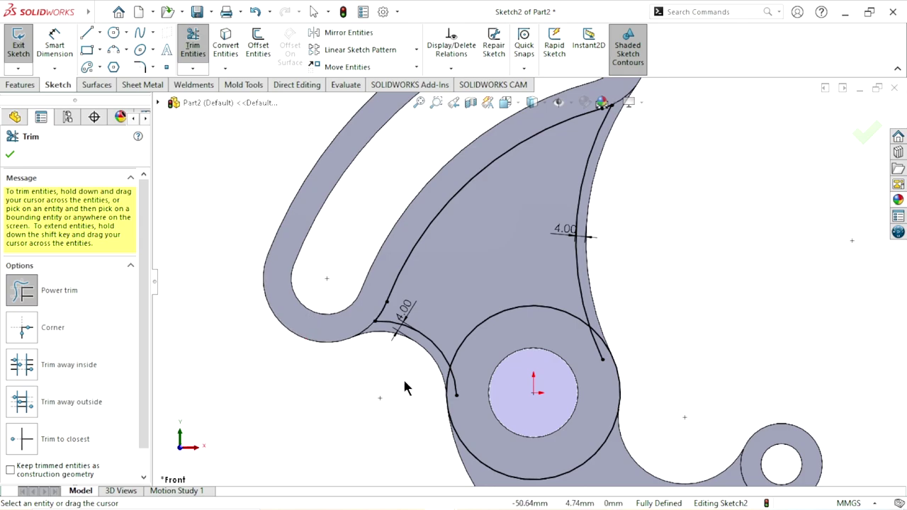
# Trim away the upper pocket curve pieces around the large hub circle.
pyautogui.moveTo(448, 404); pyautogui.dragTo(474, 376)
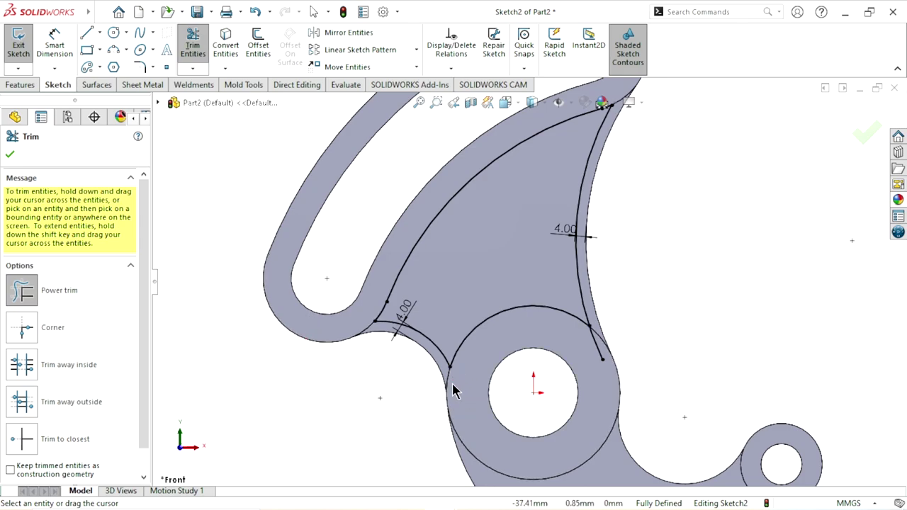
pyautogui.scroll(3, 588, 365)
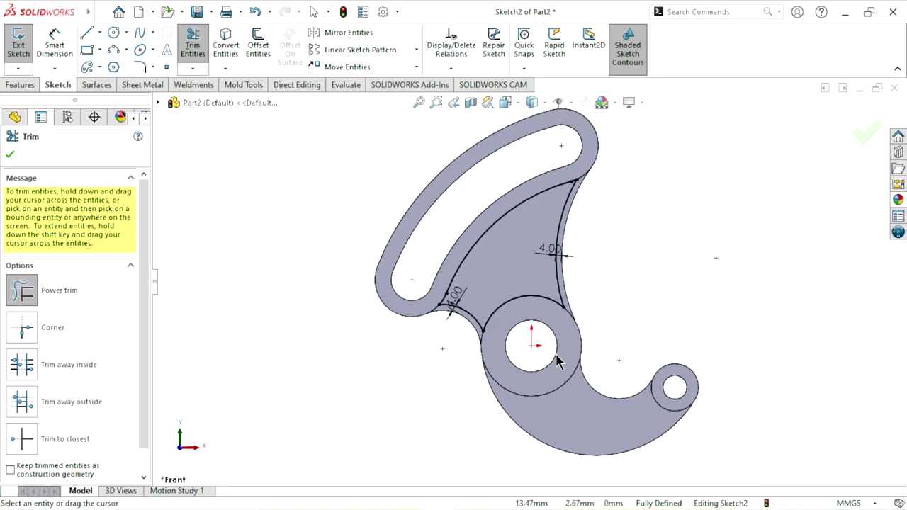
pyautogui.scroll(-2, 559, 354)
pyautogui.scroll(-1, 563, 186)
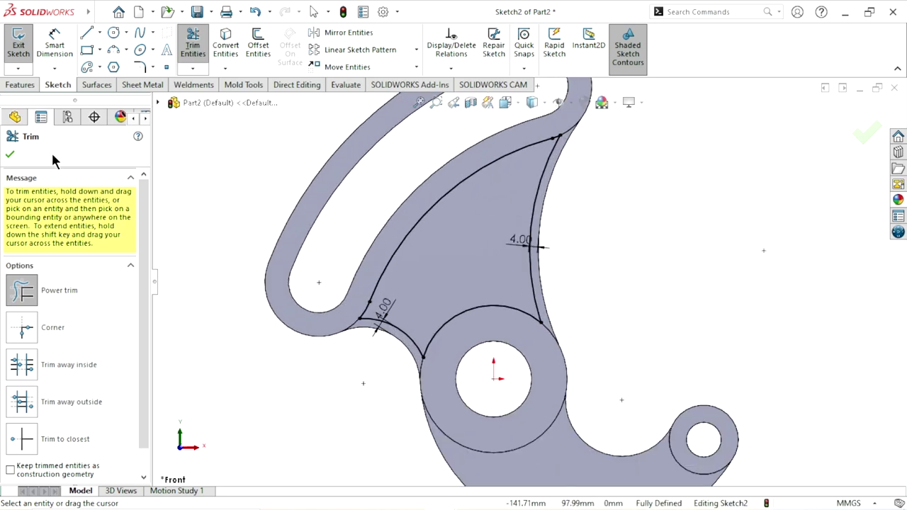
pyautogui.click(9, 156)
pyautogui.scroll(2, 478, 241)
pyautogui.scroll(-1, 510, 218)
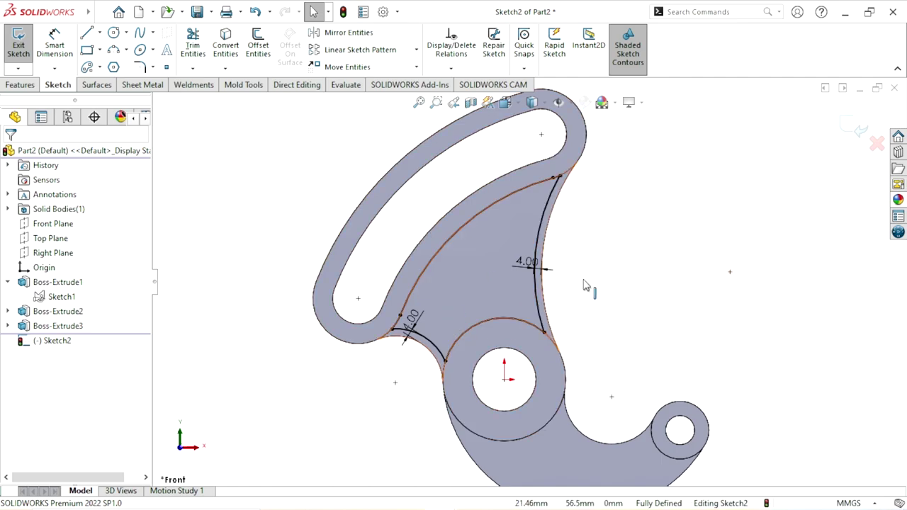
# Round the four upper pocket corners with 10 mm sketch fillets.
pyautogui.press('s')
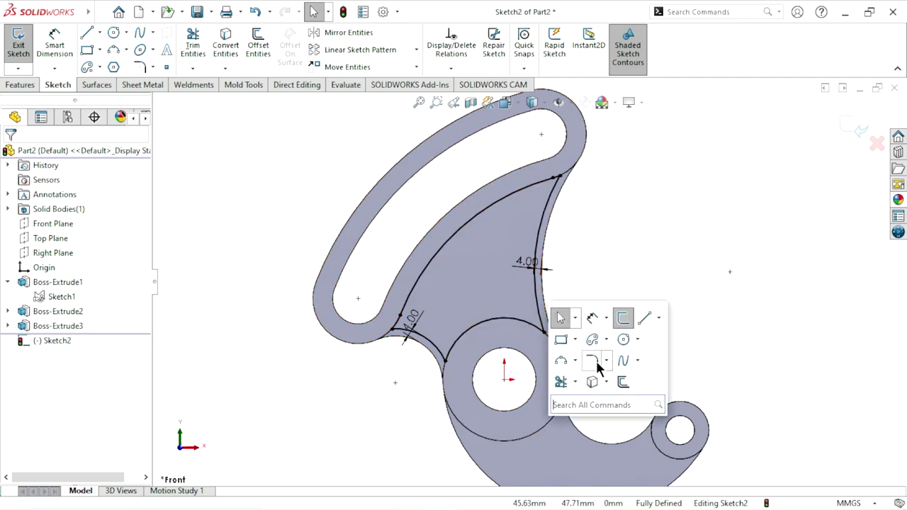
pyautogui.click(593, 362)
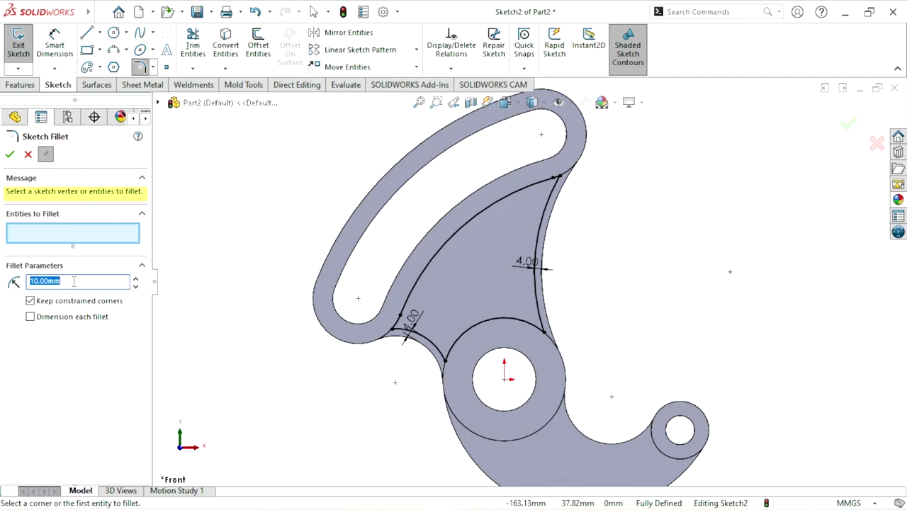
pyautogui.click(537, 183)
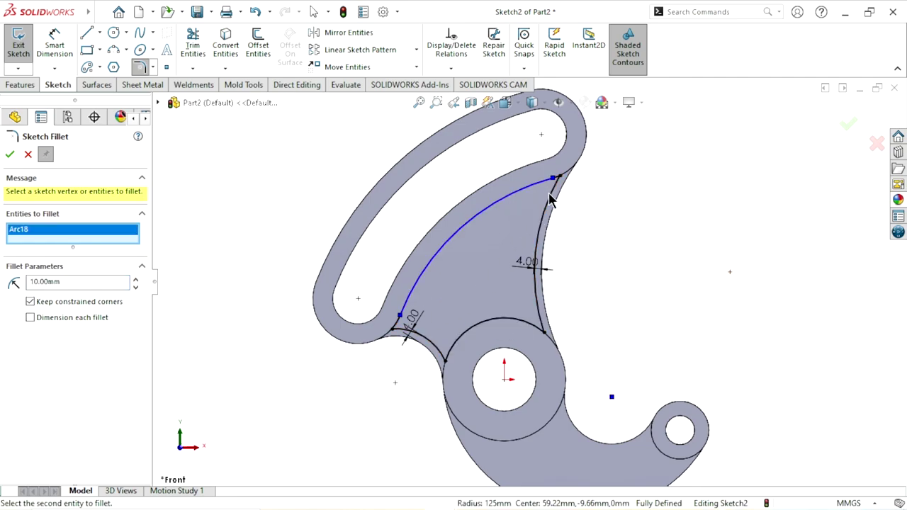
pyautogui.click(406, 311)
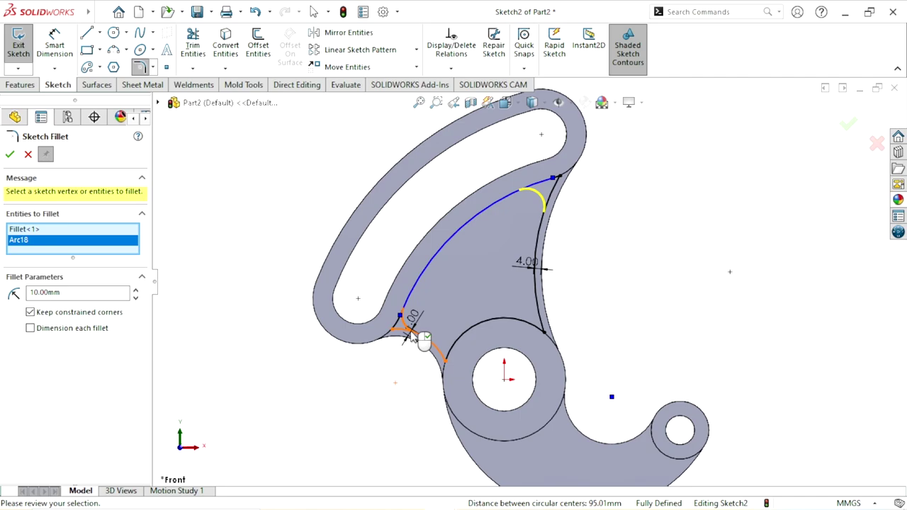
pyautogui.click(445, 363)
pyautogui.click(542, 334)
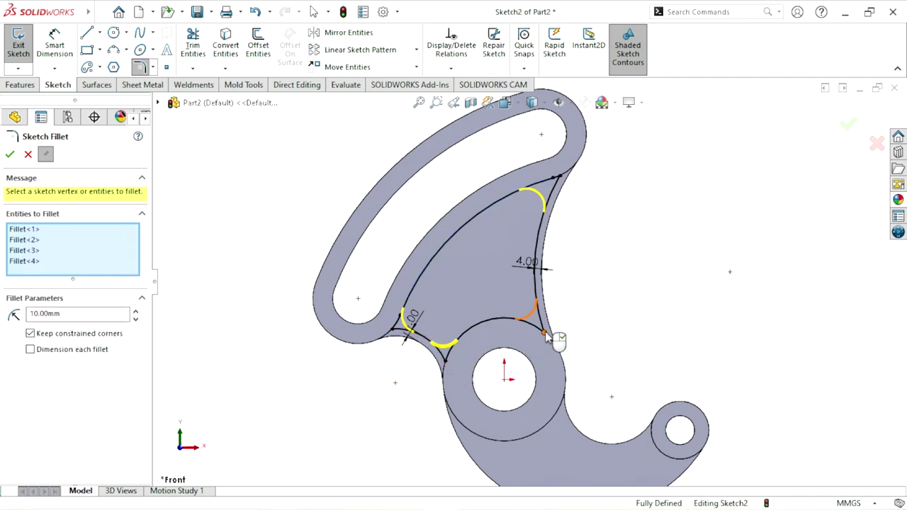
pyautogui.click(9, 155)
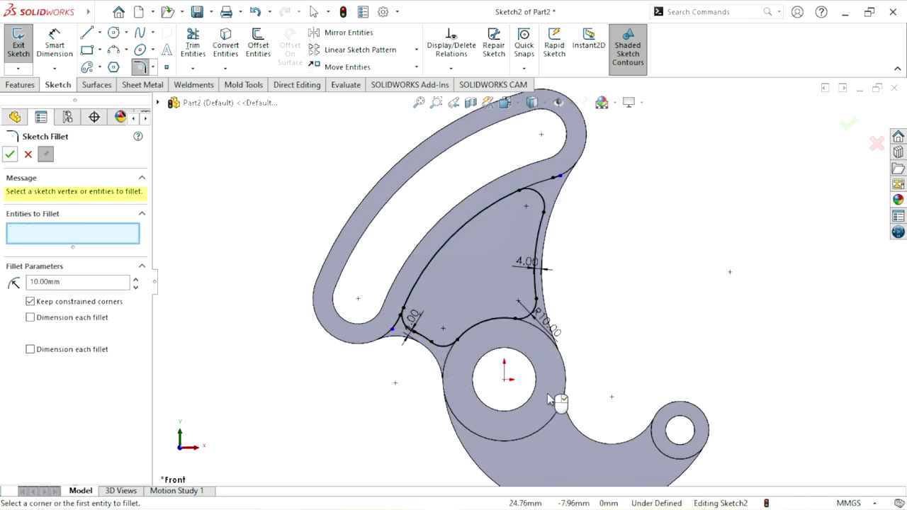
pyautogui.scroll(2, 534, 373)
pyautogui.scroll(2, 552, 348)
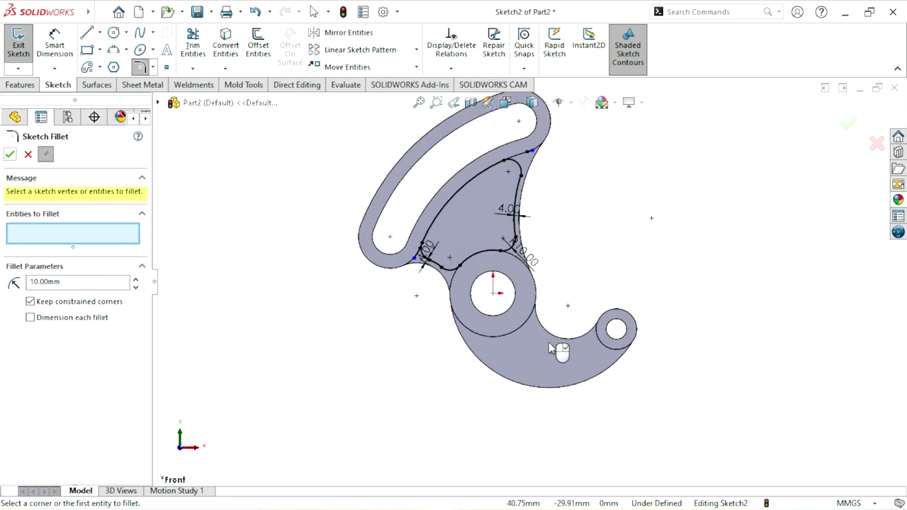
pyautogui.click(28, 155)
pyautogui.click(257, 46)
# Offset the concave hook edge and the outer bottom edge 3 mm inward.
pyautogui.scroll(-2, 571, 365)
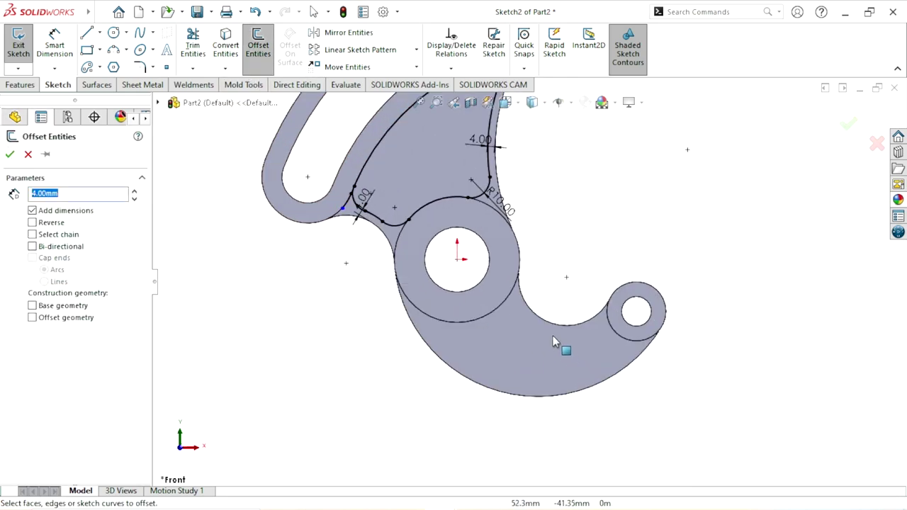
pyautogui.click(552, 326)
pyautogui.write('3')
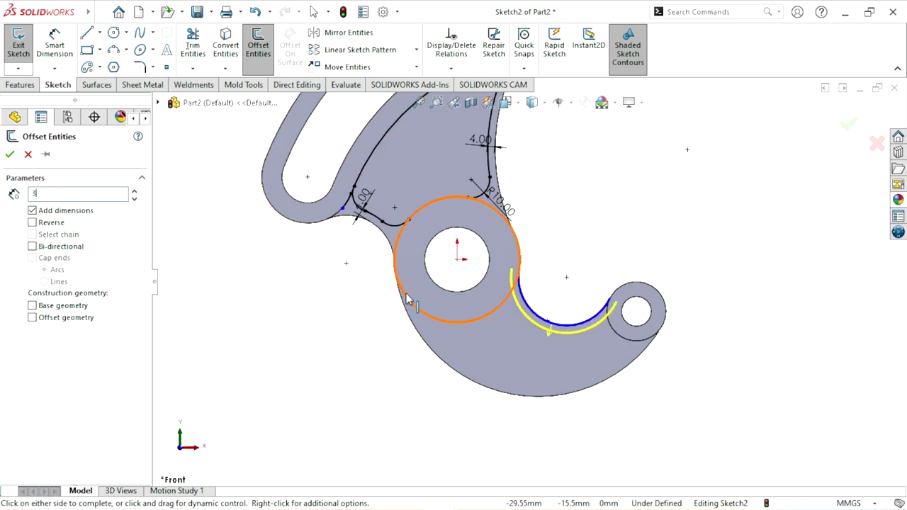
pyautogui.press('Return')
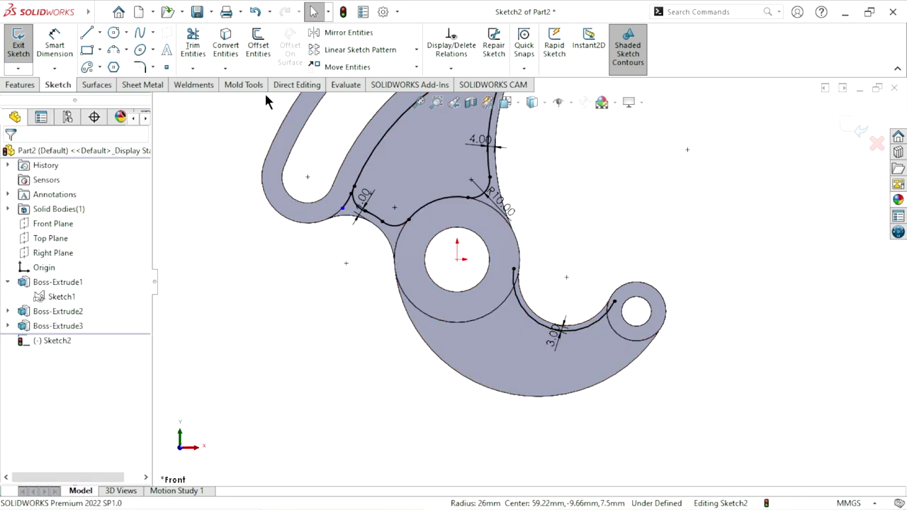
pyautogui.click(259, 62)
pyautogui.click(420, 347)
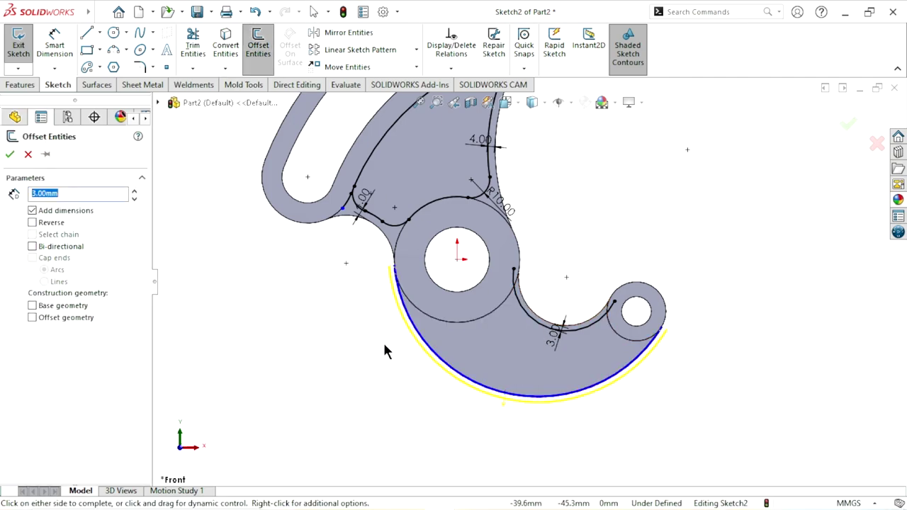
pyautogui.click(32, 222)
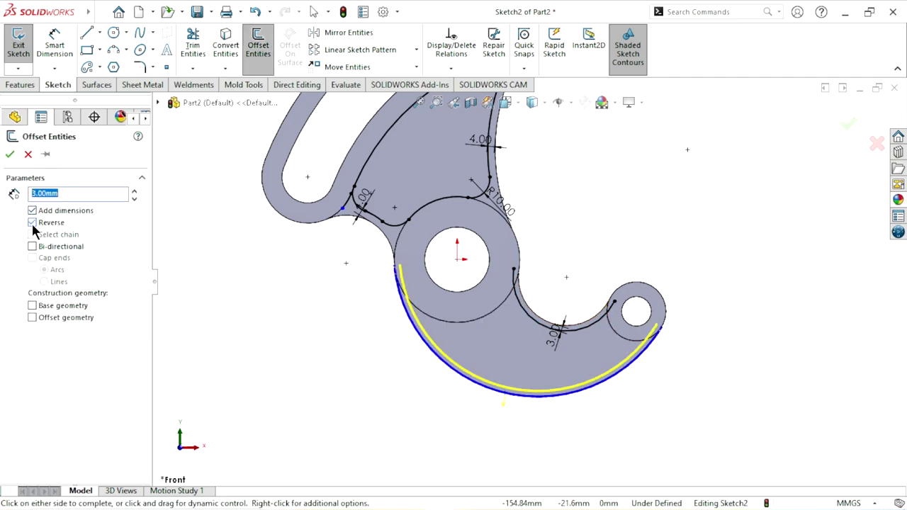
pyautogui.click(9, 155)
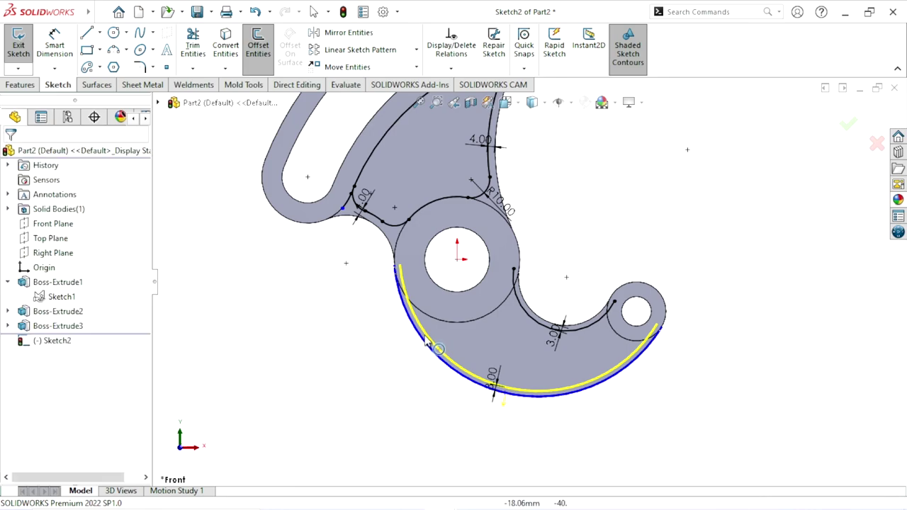
# Convert the arc below the large hole and the small boss circle into the sketch.
pyautogui.click(468, 321)
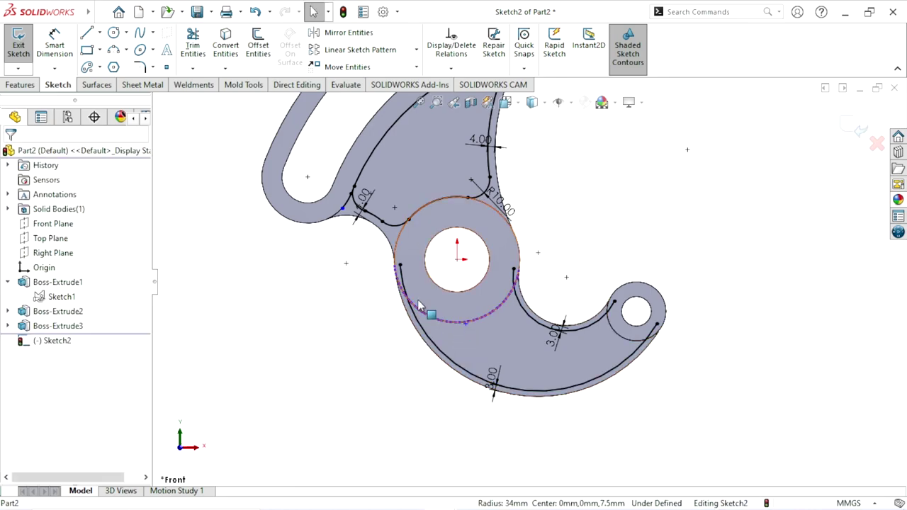
pyautogui.click(616, 330)
pyautogui.click(227, 44)
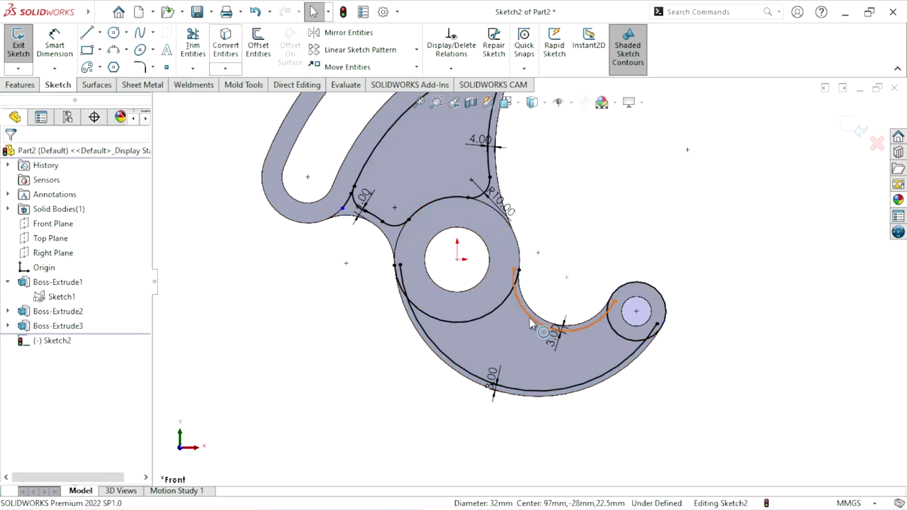
pyautogui.scroll(-3, 507, 313)
# Trim the overlapping curves at the hub and boss to close the lower pocket outline.
pyautogui.click(192, 43)
pyautogui.scroll(-2, 386, 253)
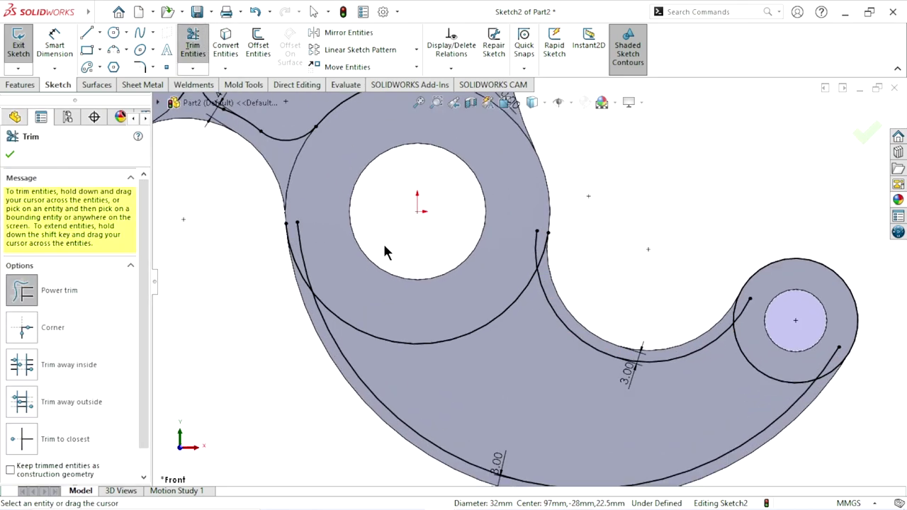
pyautogui.moveTo(289, 258); pyautogui.dragTo(359, 259)
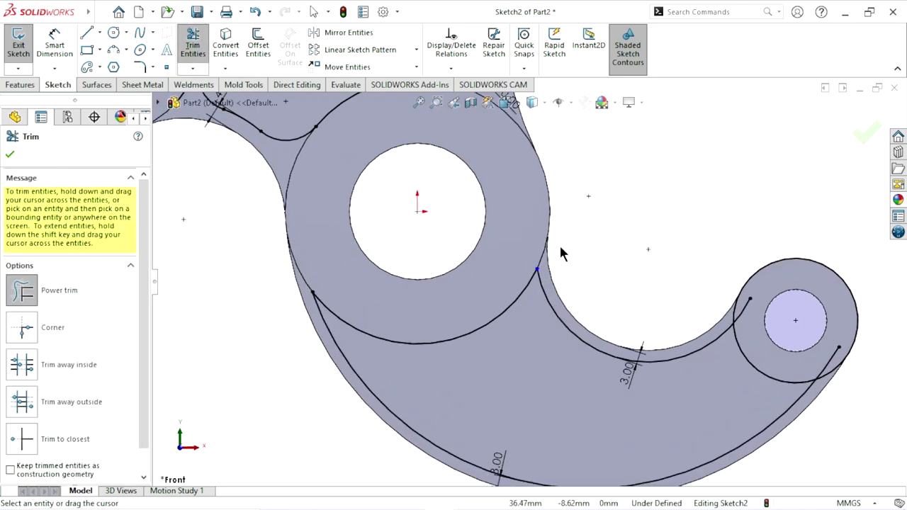
pyautogui.moveTo(698, 288); pyautogui.dragTo(748, 312)
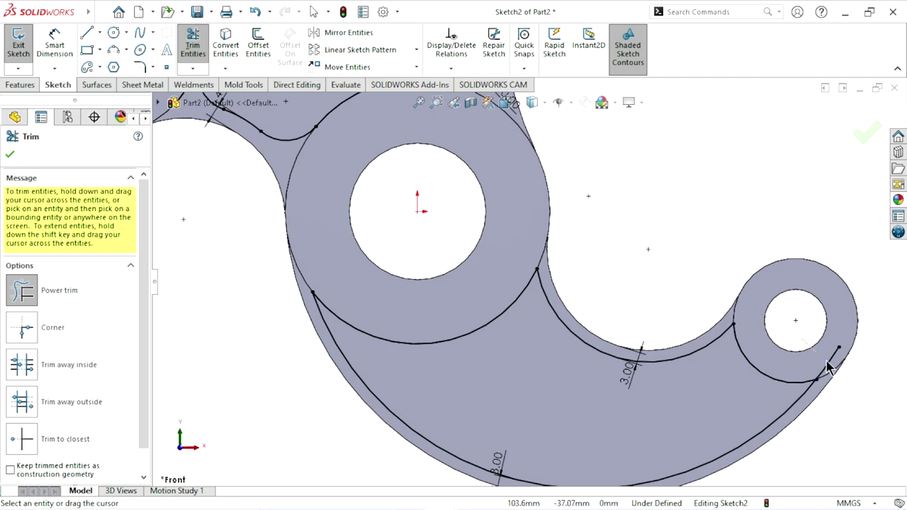
pyautogui.scroll(3, 742, 365)
pyautogui.scroll(-2, 479, 324)
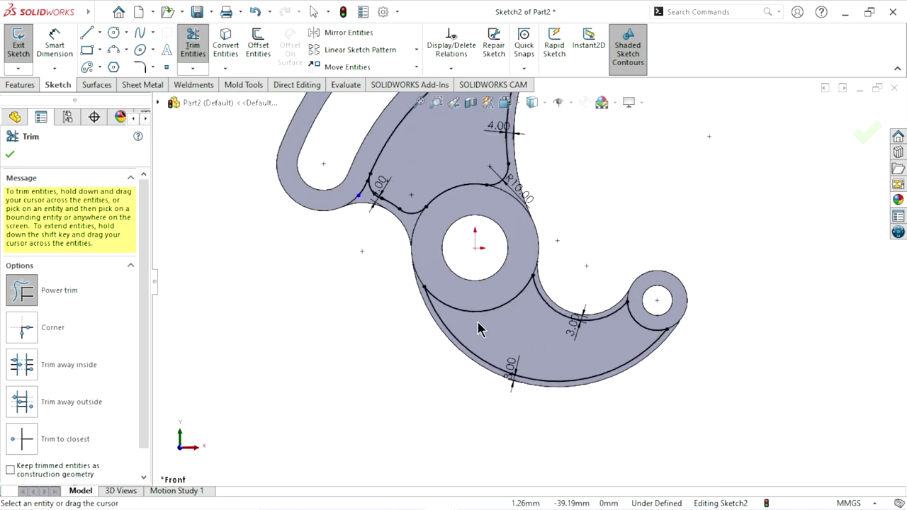
pyautogui.click(10, 154)
# Fillet the four lower pocket corners at 8 mm and exit Sketch2.
pyautogui.press('s')
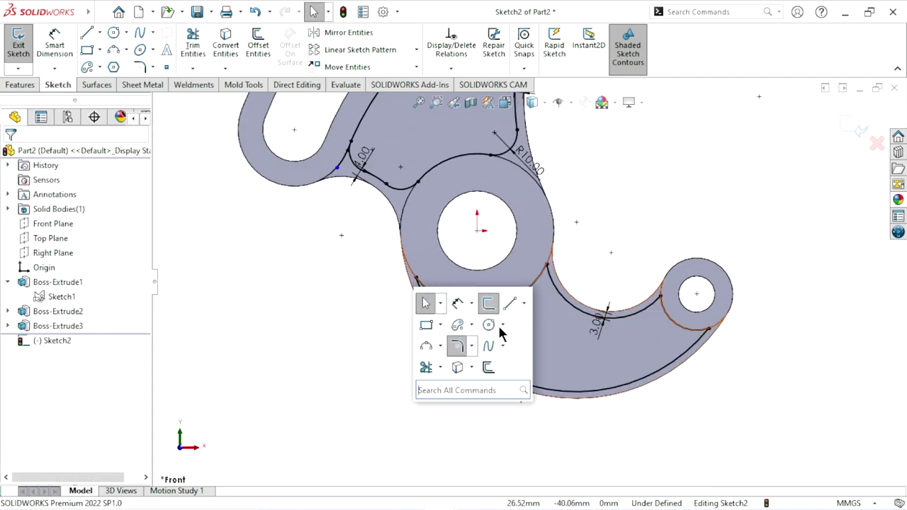
pyautogui.click(457, 347)
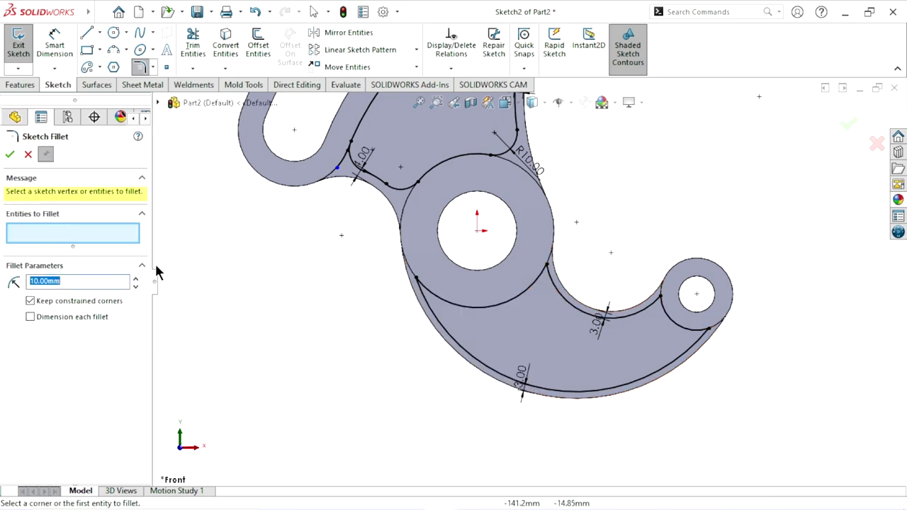
pyautogui.click(81, 280)
pyautogui.write('8')
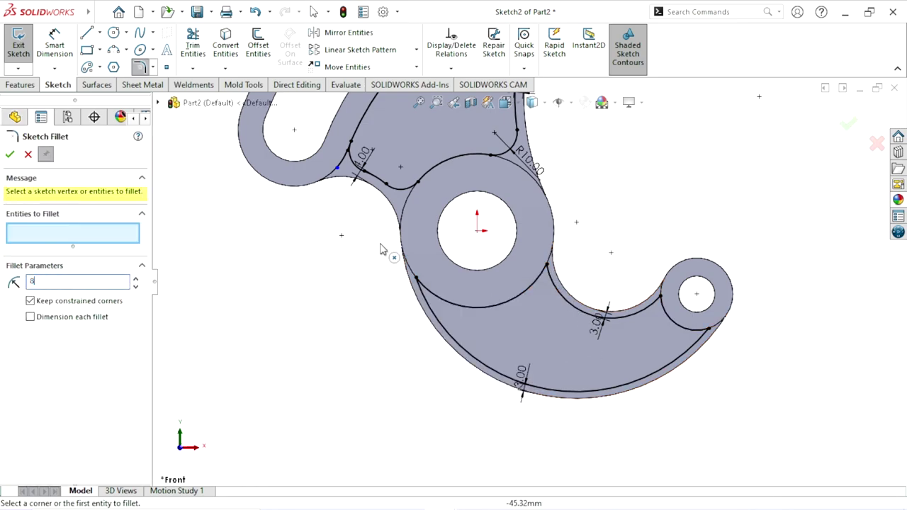
pyautogui.click(548, 271)
pyautogui.click(447, 312)
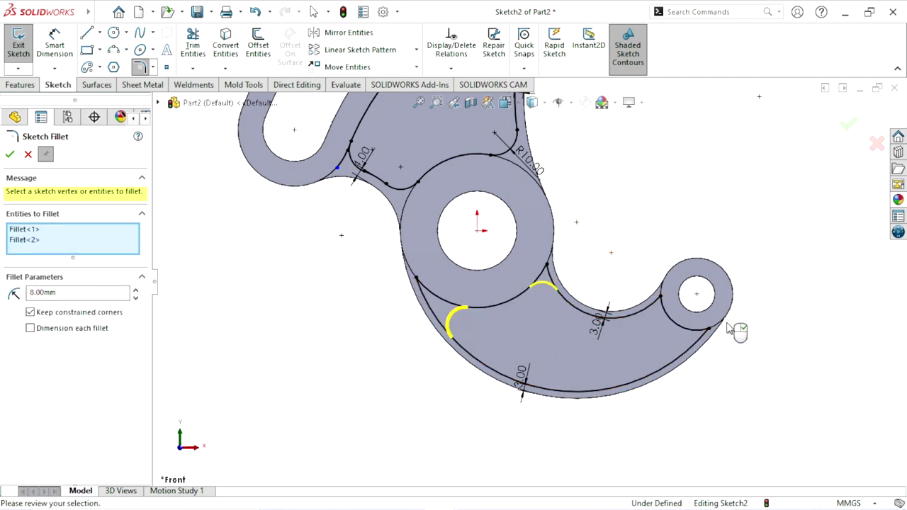
pyautogui.click(664, 304)
pyautogui.click(696, 343)
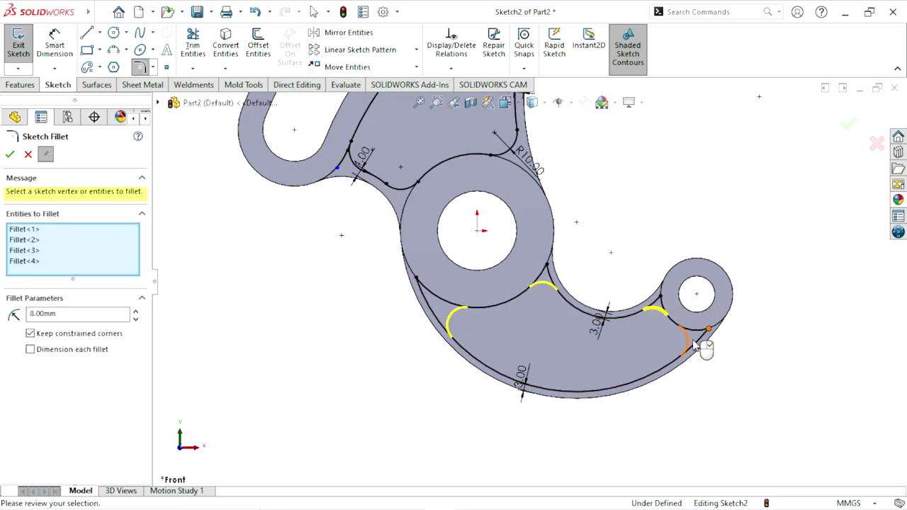
pyautogui.scroll(3, 527, 243)
pyautogui.scroll(2, 517, 233)
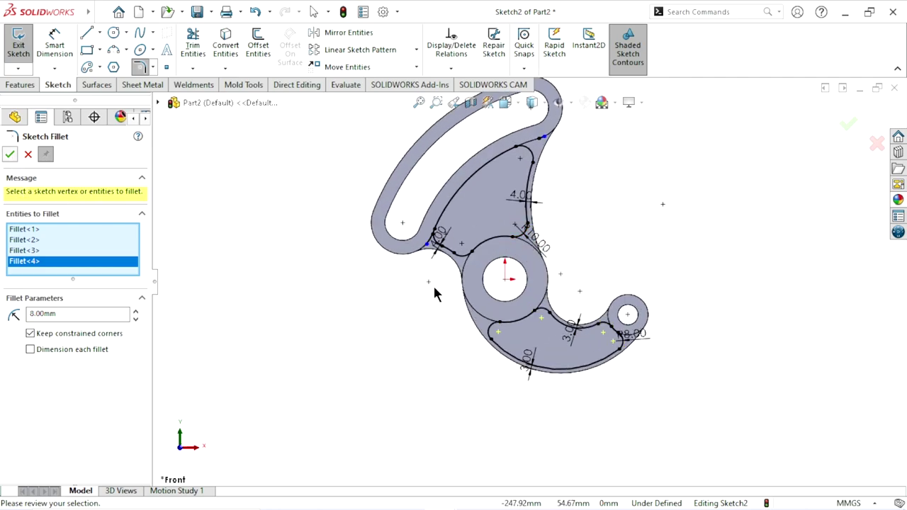
pyautogui.press('Return')
pyautogui.click(10, 154)
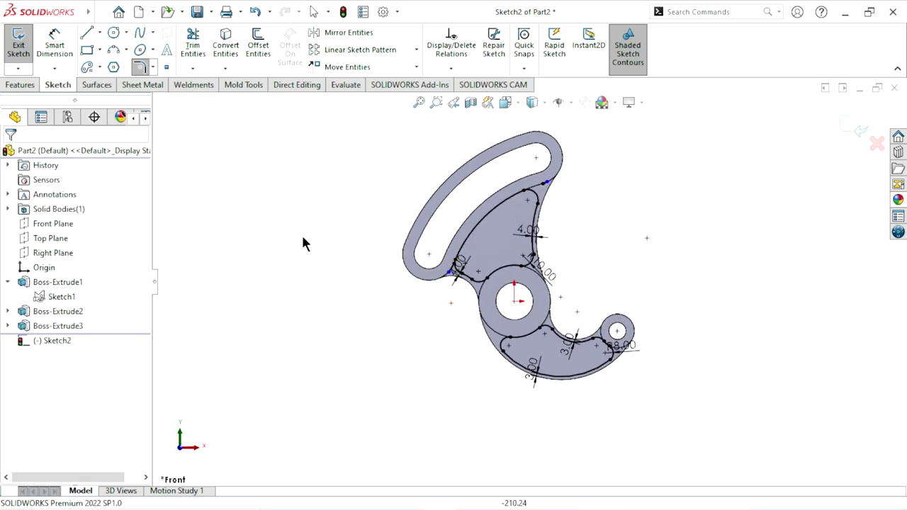
pyautogui.click(855, 129)
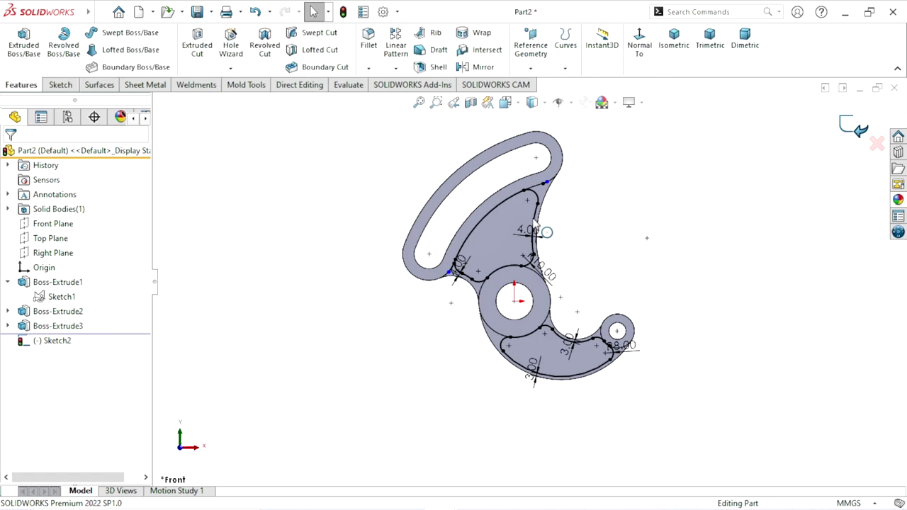
# Cut both Sketch2 pocket regions through the plate with a 175 mm mid-plane extruded cut.
pyautogui.click(537, 226)
pyautogui.moveTo(536, 225); pyautogui.dragTo(601, 311, button='middle')
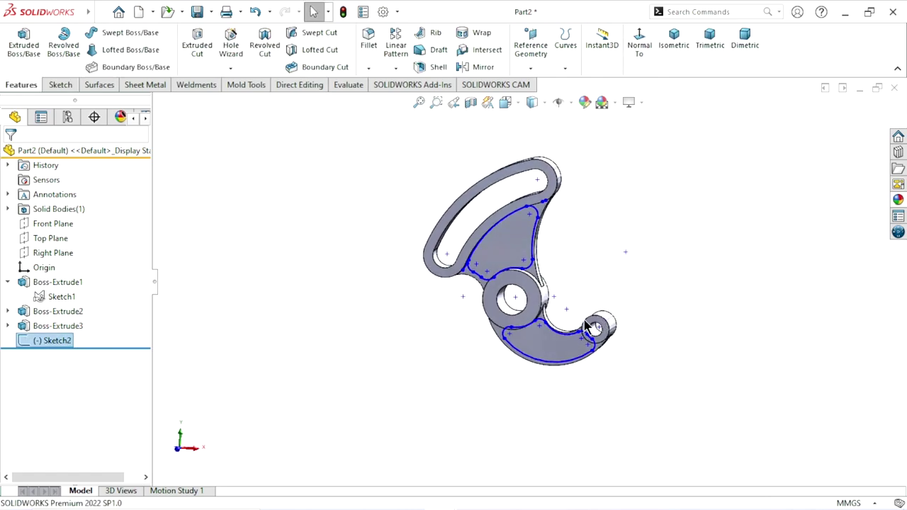
pyautogui.press('s')
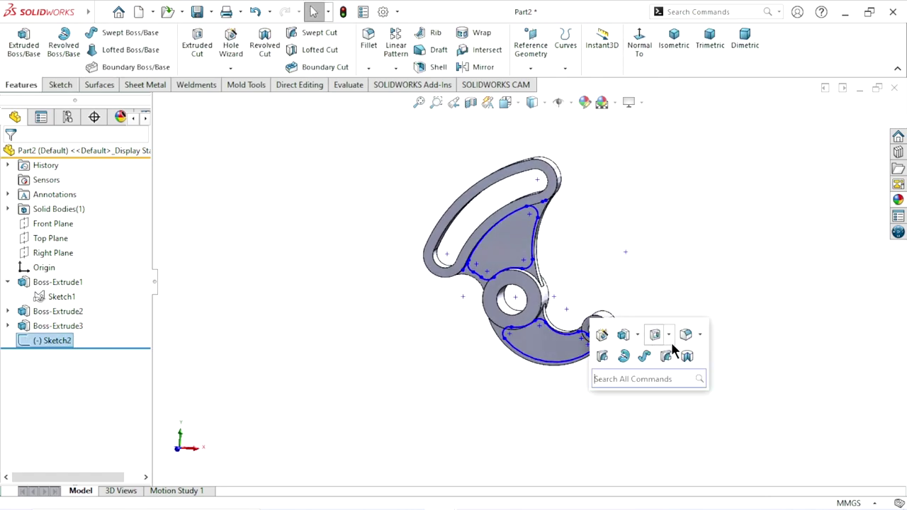
pyautogui.click(653, 337)
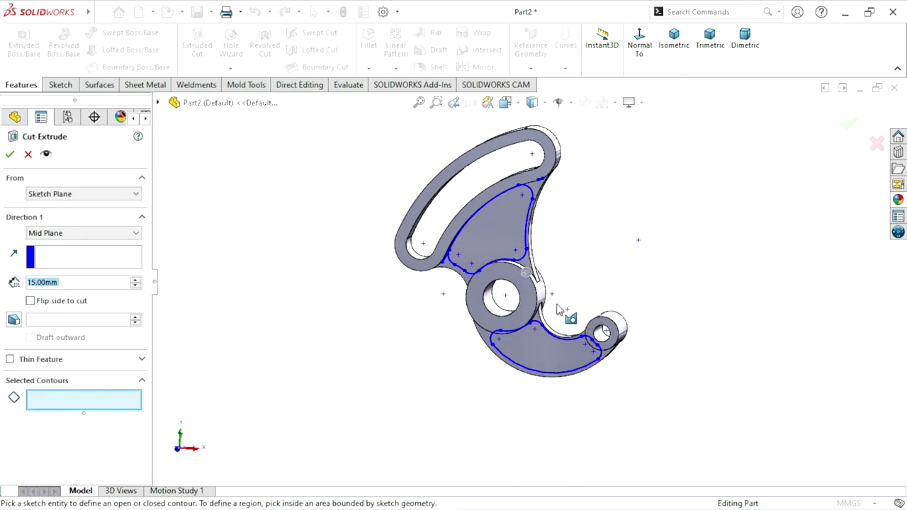
pyautogui.click(479, 246)
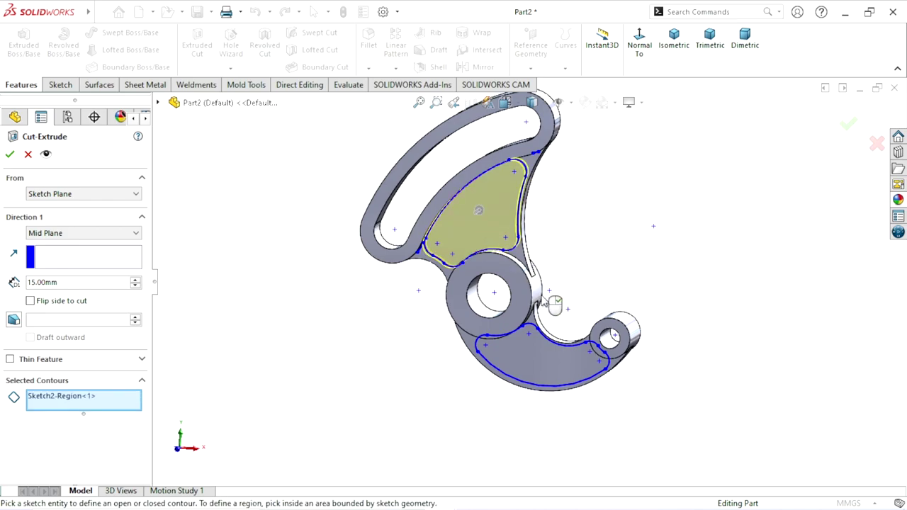
pyautogui.click(571, 375)
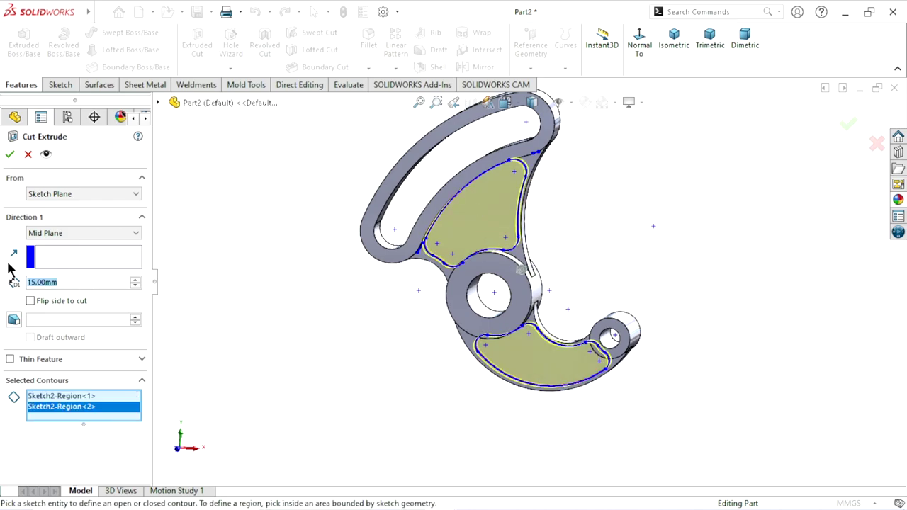
pyautogui.click(135, 282)
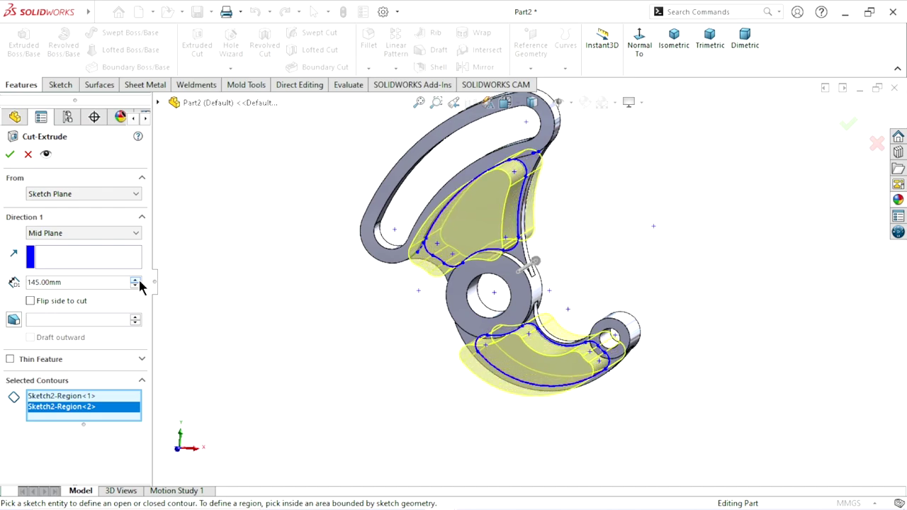
pyautogui.moveTo(429, 343)
pyautogui.mouseDown(button='middle')
pyautogui.moveTo(394, 355)
pyautogui.moveTo(77, 257)
pyautogui.mouseUp(button='middle')
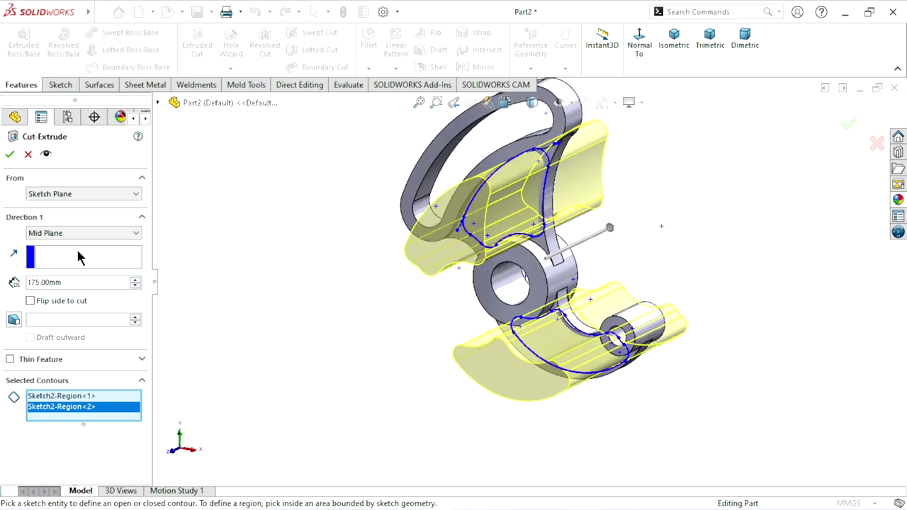
pyautogui.click(9, 155)
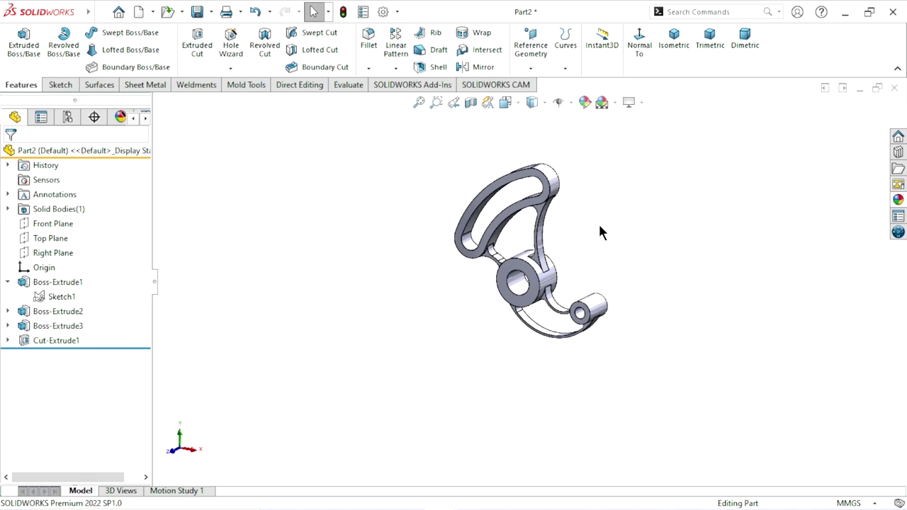
# Begin a Chamfer feature set to a 1.00 mm distance at 45°.
pyautogui.moveTo(598, 232)
pyautogui.mouseDown(button='middle')
pyautogui.moveTo(535, 319)
pyautogui.moveTo(517, 261)
pyautogui.mouseUp(button='middle')
pyautogui.click(368, 70)
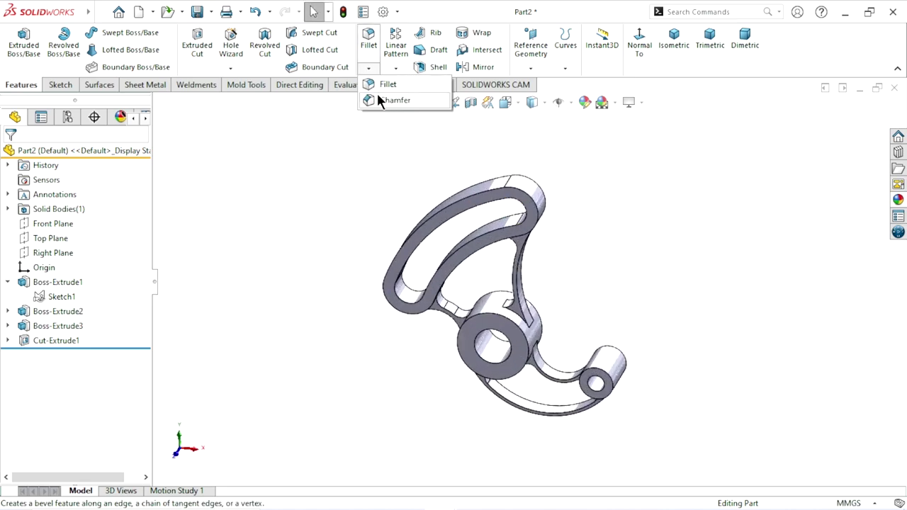
pyautogui.press('s')
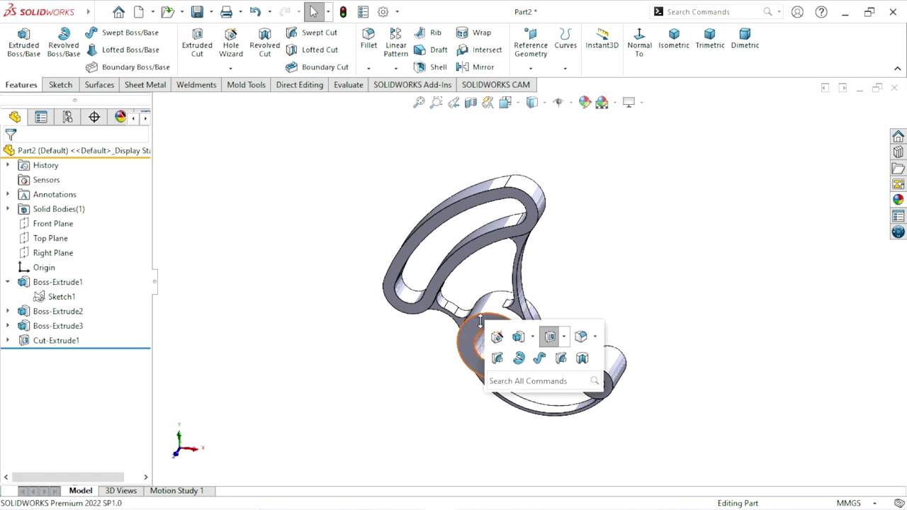
pyautogui.click(594, 337)
pyautogui.press('Escape')
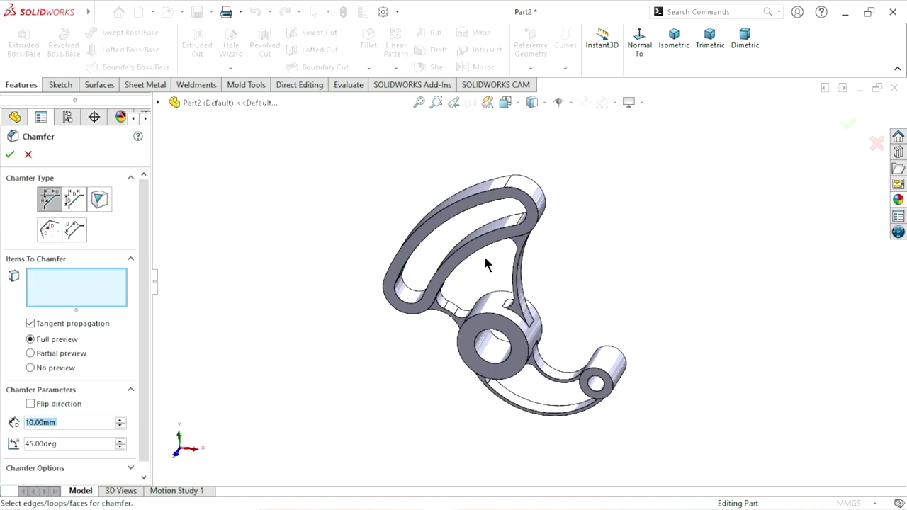
pyautogui.write('=')
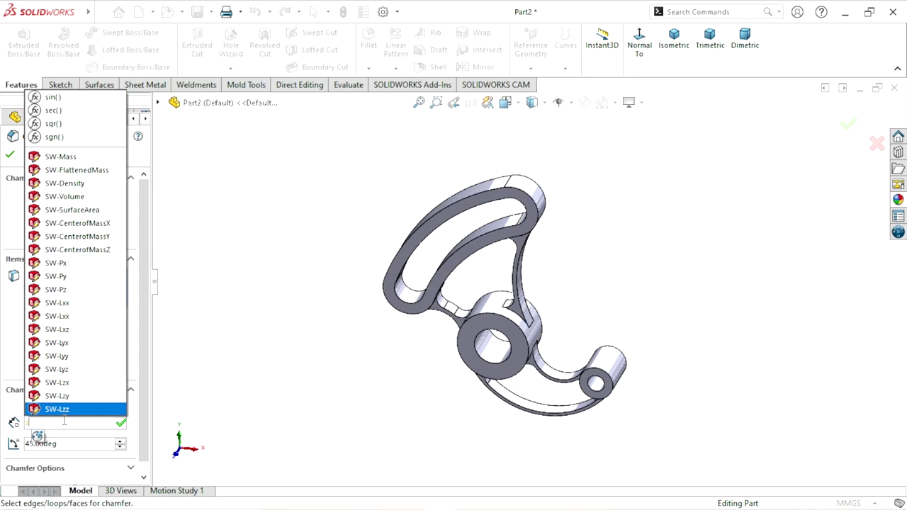
pyautogui.press('BackSpace')
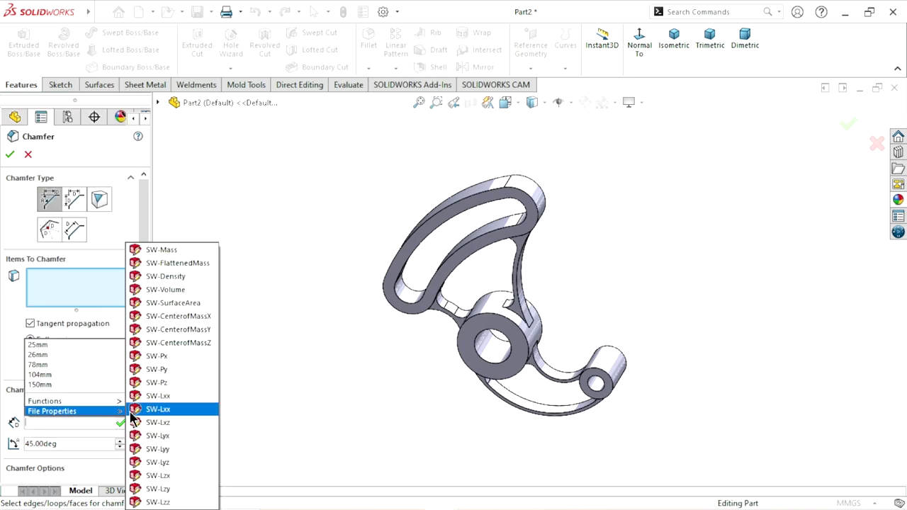
pyautogui.press('Escape')
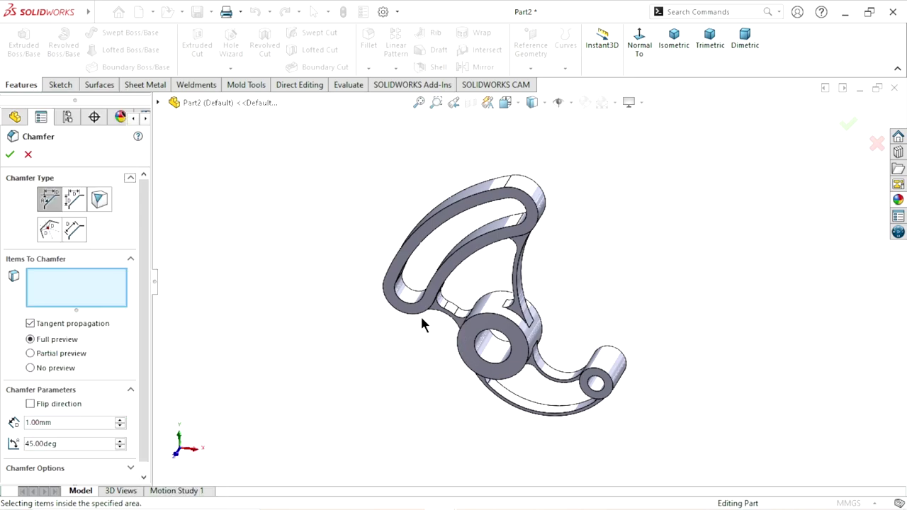
# Add the slotted loop, hub ring, small boss and slotted arm faces to the chamfer.
pyautogui.click(419, 317)
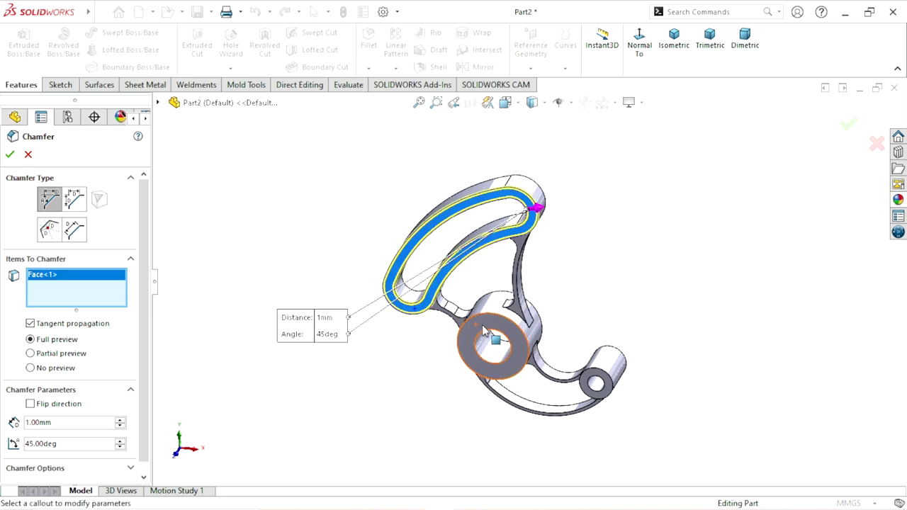
pyautogui.click(484, 331)
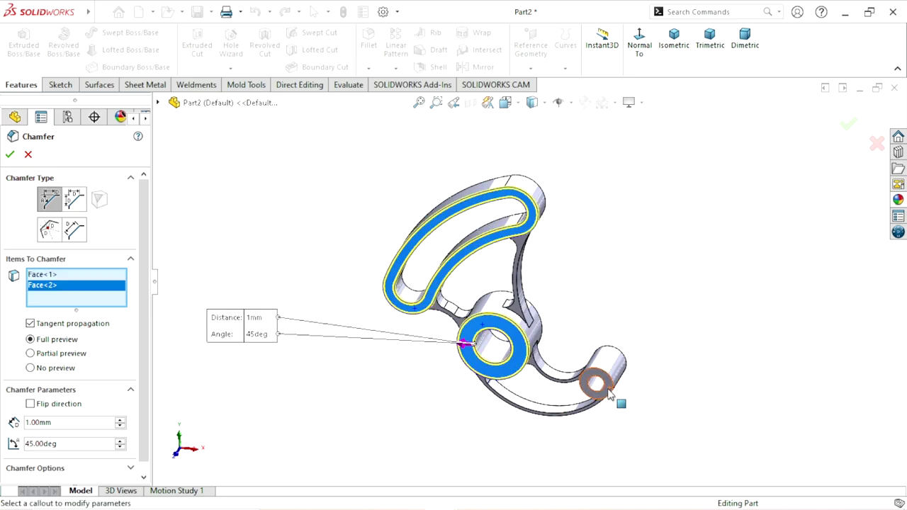
pyautogui.click(614, 397)
pyautogui.moveTo(678, 334)
pyautogui.mouseDown(button='middle')
pyautogui.moveTo(636, 269)
pyautogui.moveTo(642, 284)
pyautogui.mouseUp(button='middle')
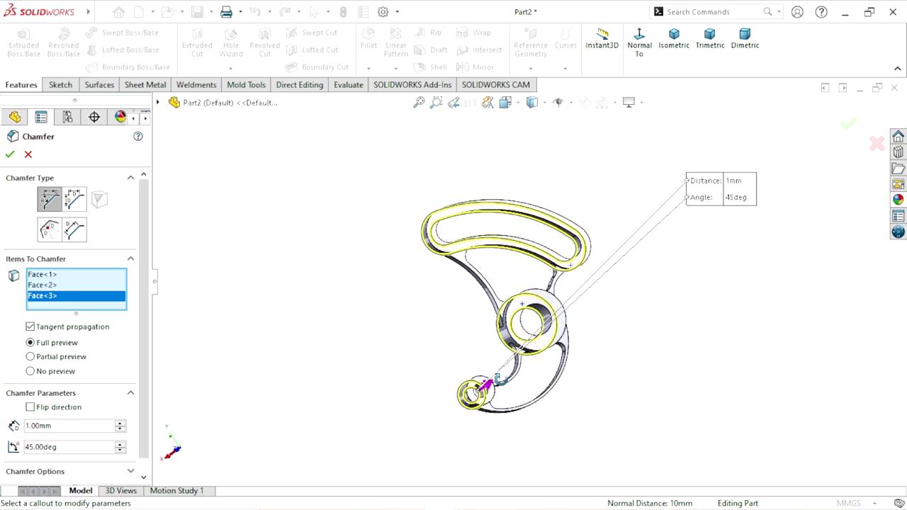
pyautogui.scroll(-3, 643, 284)
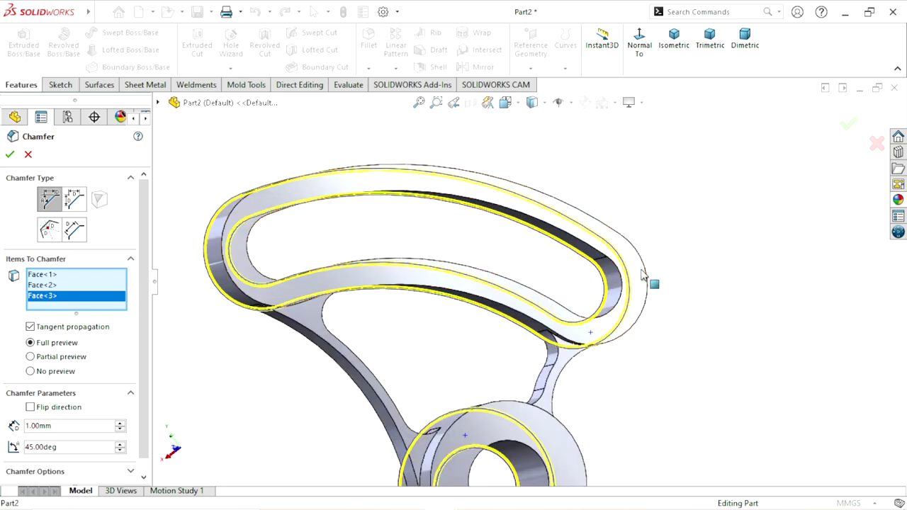
pyautogui.click(642, 283)
pyautogui.scroll(4, 640, 318)
pyautogui.scroll(-2, 533, 362)
pyautogui.scroll(-2, 533, 361)
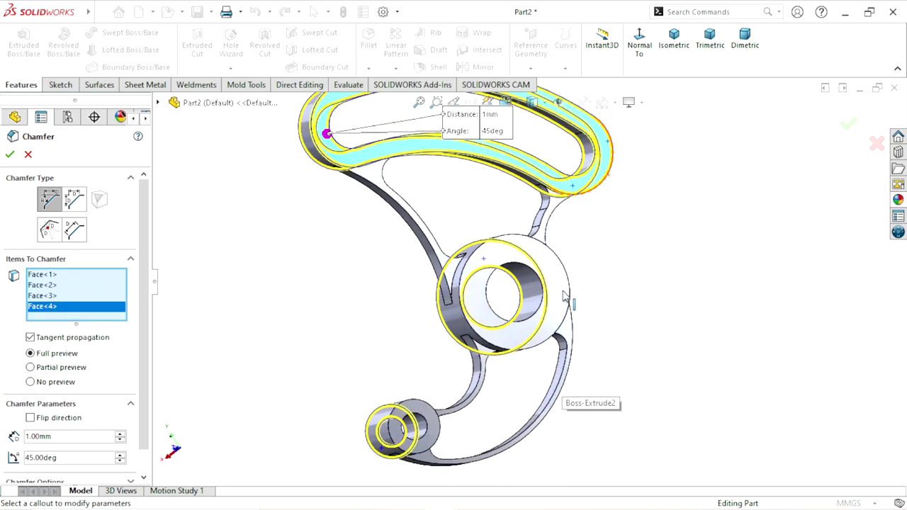
# Add the lower arm's outer edge, the hub's outer edge and the hub front face to the chamfer.
pyautogui.click(564, 298)
pyautogui.click(555, 283)
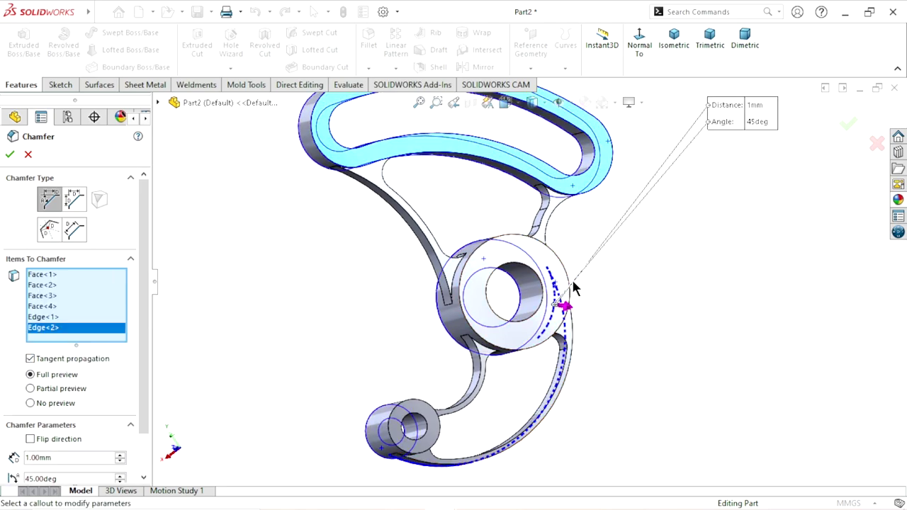
pyautogui.moveTo(572, 283); pyautogui.dragTo(592, 314, button='middle')
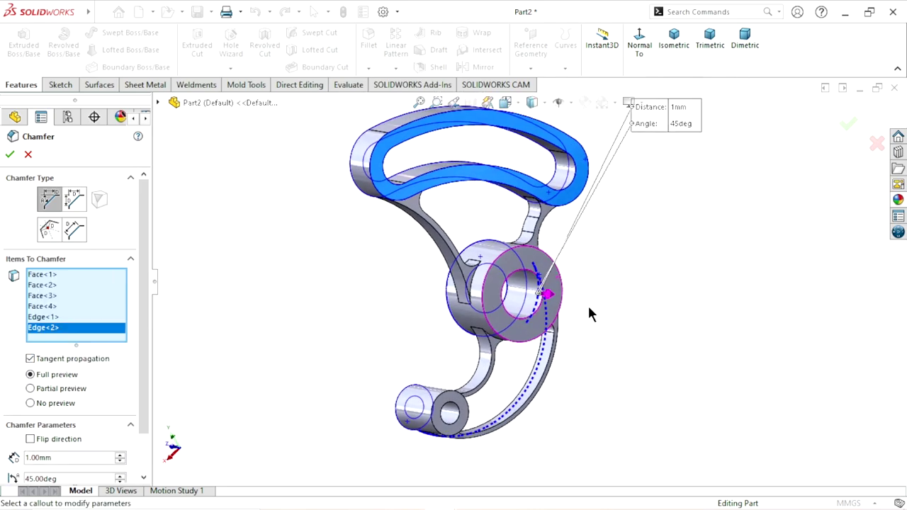
pyautogui.click(505, 269)
pyautogui.click(502, 268)
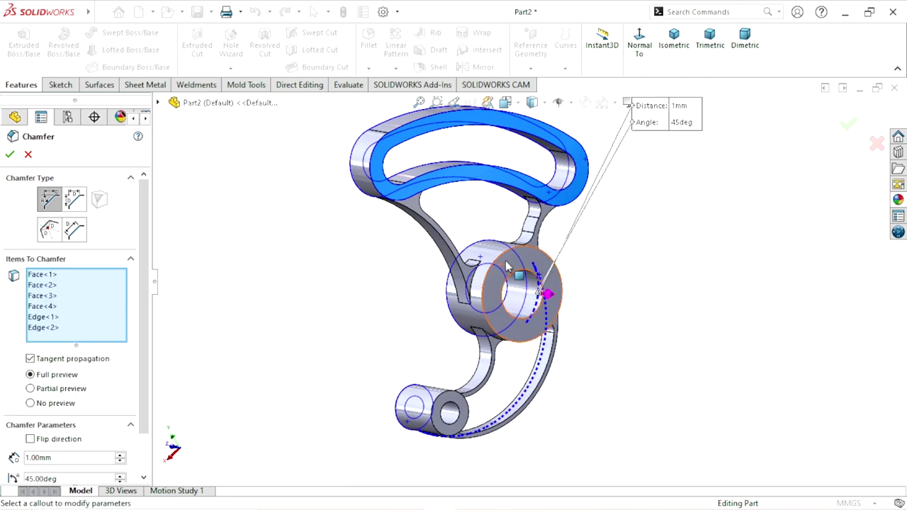
pyautogui.click(531, 279)
pyautogui.moveTo(496, 396); pyautogui.dragTo(486, 386, button='middle')
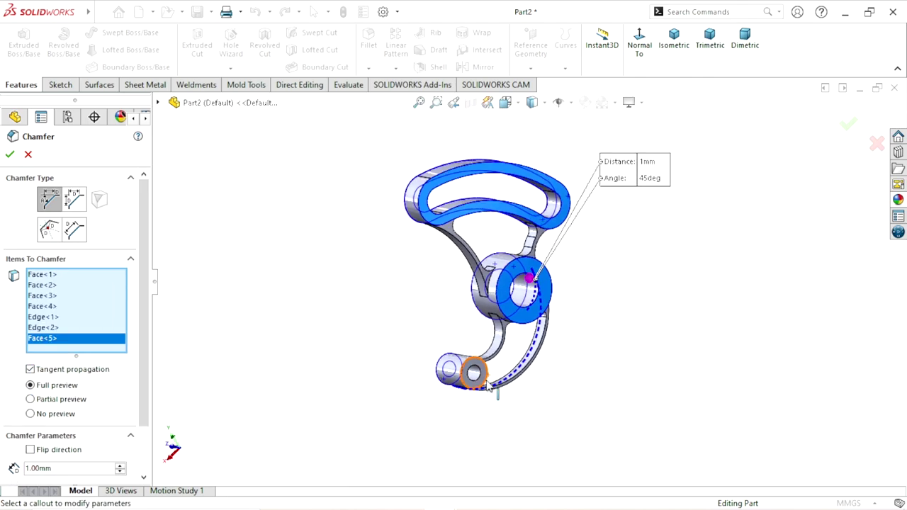
pyautogui.scroll(-3, 486, 386)
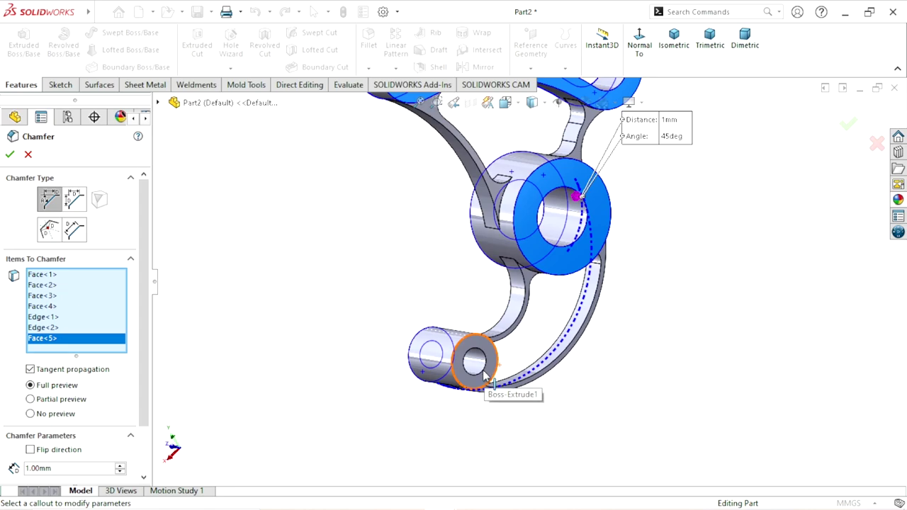
# Clear the chamfer selections, then reselect the top loop face and the hub end face.
pyautogui.rightClick(48, 330)
pyautogui.click(71, 336)
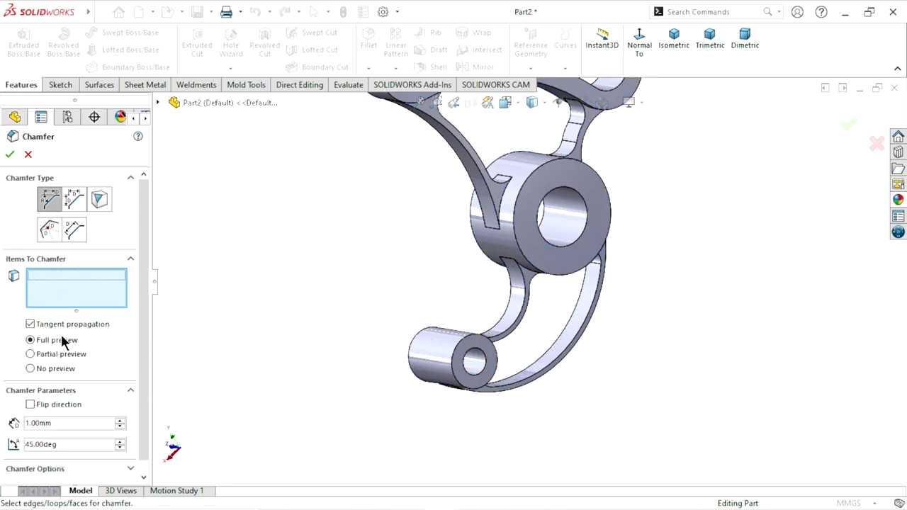
pyautogui.scroll(3, 490, 252)
pyautogui.scroll(-3, 554, 174)
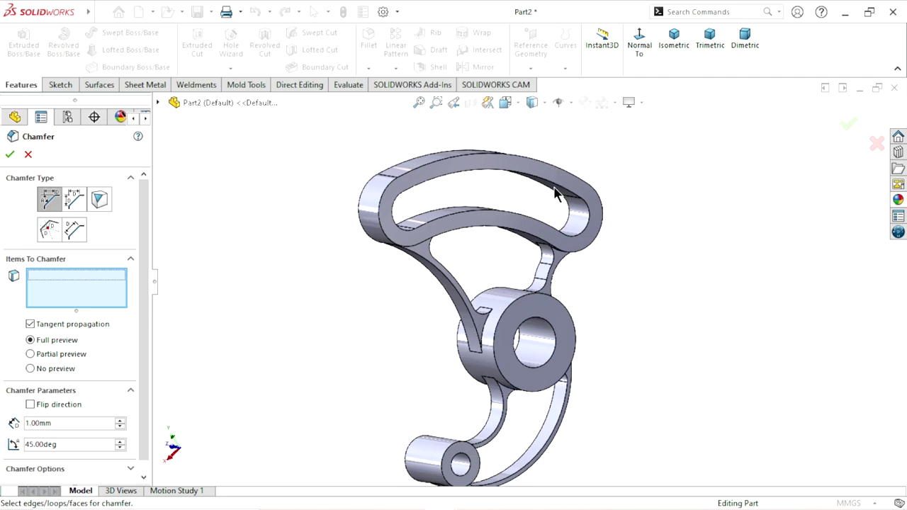
pyautogui.click(567, 186)
pyautogui.click(537, 305)
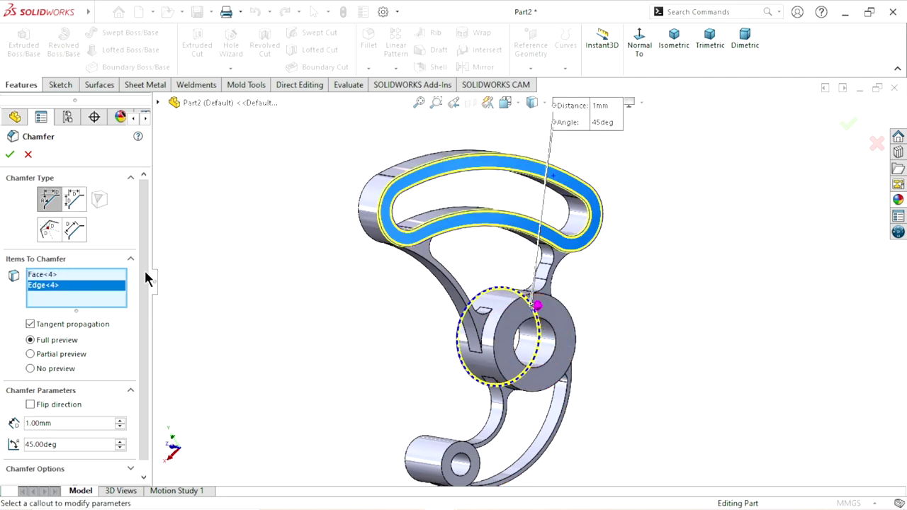
pyautogui.click(98, 293)
pyautogui.click(98, 285)
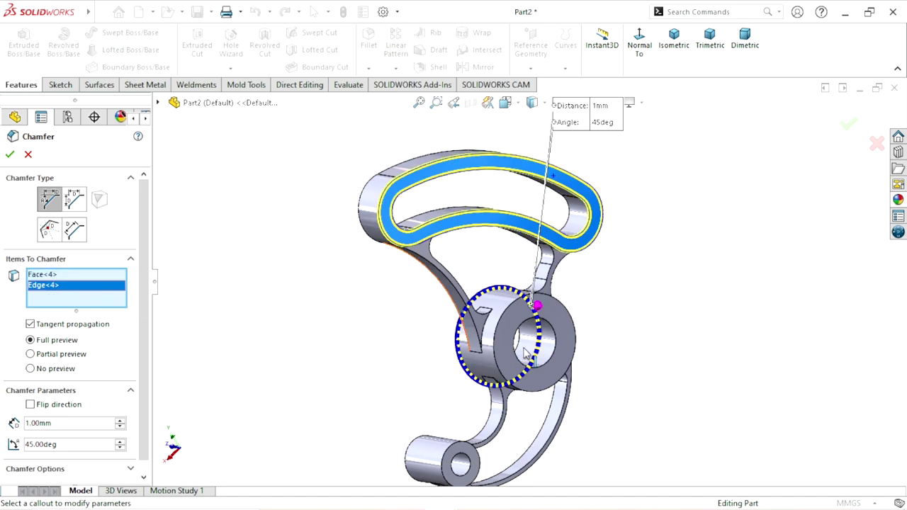
pyautogui.click(501, 294)
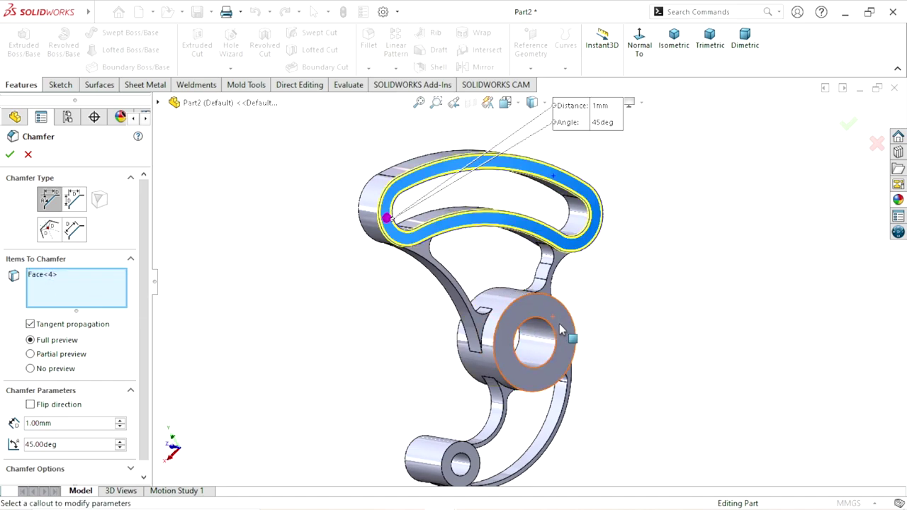
pyautogui.click(524, 319)
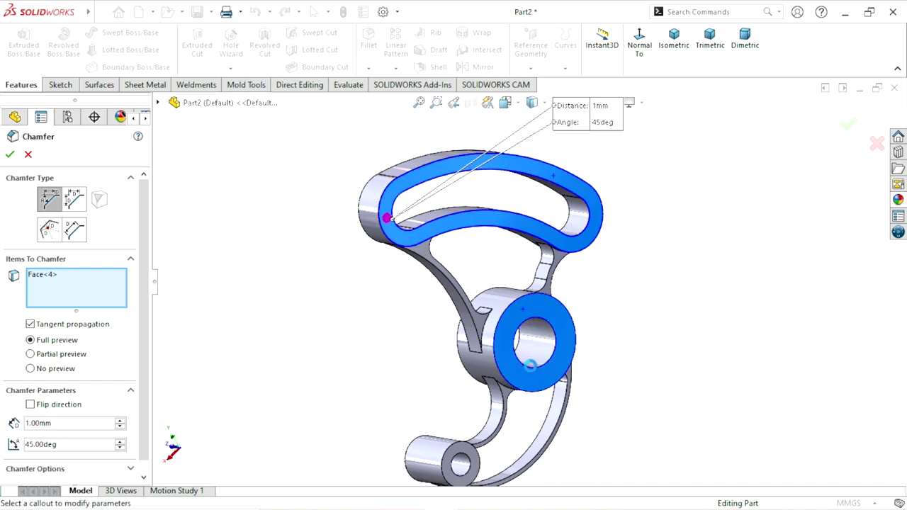
pyautogui.scroll(3, 521, 396)
pyautogui.scroll(-2, 502, 389)
pyautogui.scroll(-3, 502, 390)
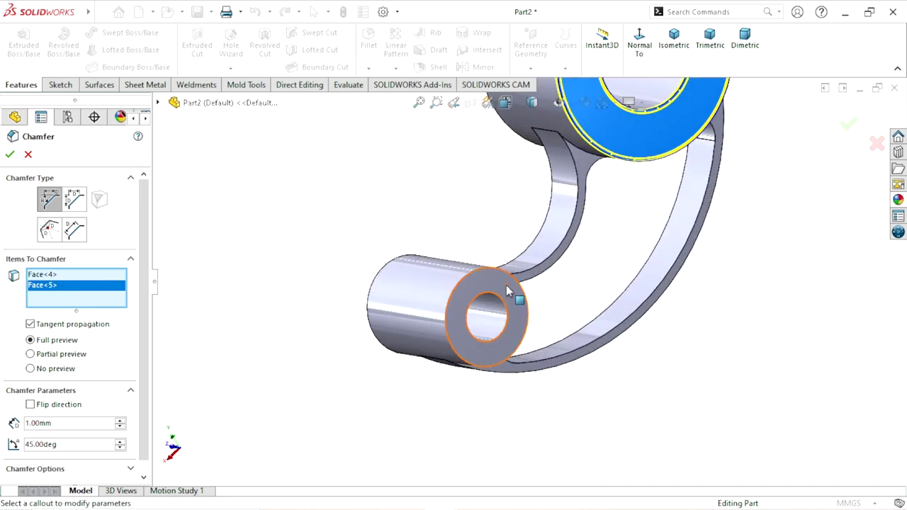
# Add both small cylinder end faces, the hub's other end face and the loop's other face, creating Chamfer1.
pyautogui.click(493, 314)
pyautogui.moveTo(494, 315); pyautogui.dragTo(645, 351, button='middle')
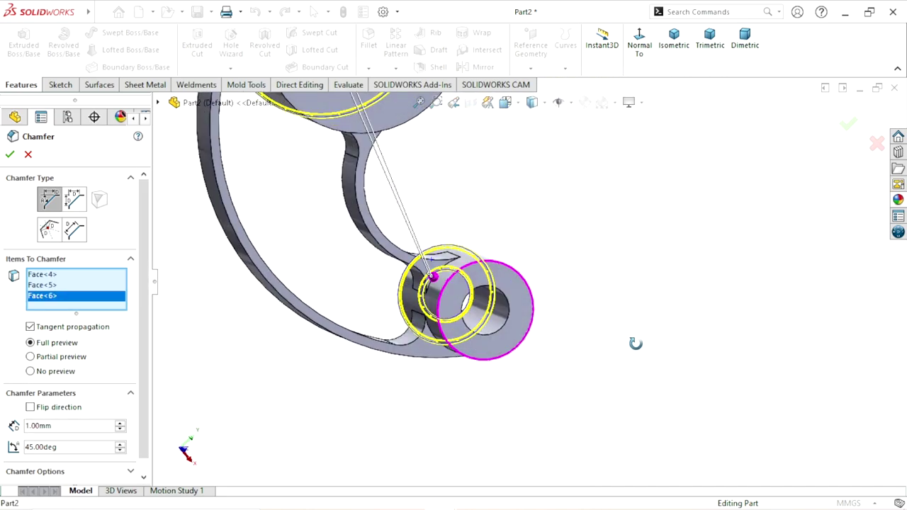
pyautogui.click(521, 280)
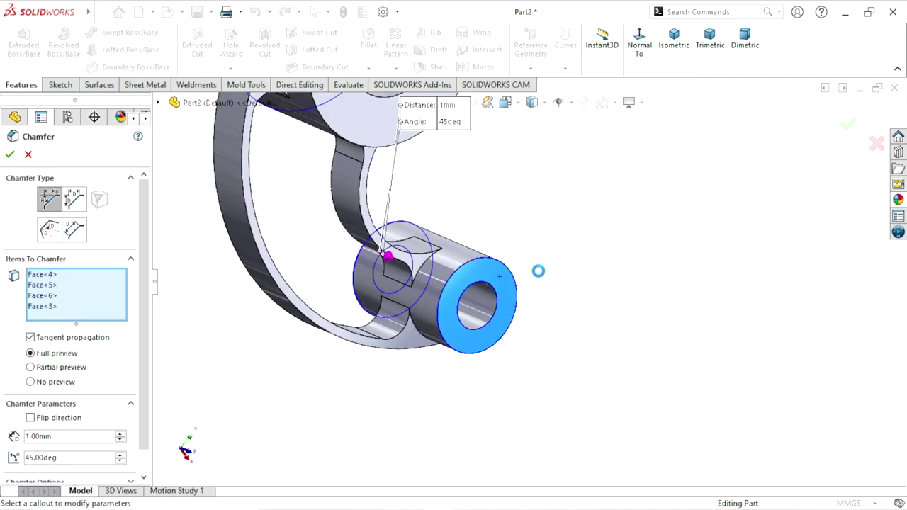
pyautogui.scroll(3, 535, 273)
pyautogui.scroll(-3, 518, 176)
pyautogui.click(512, 284)
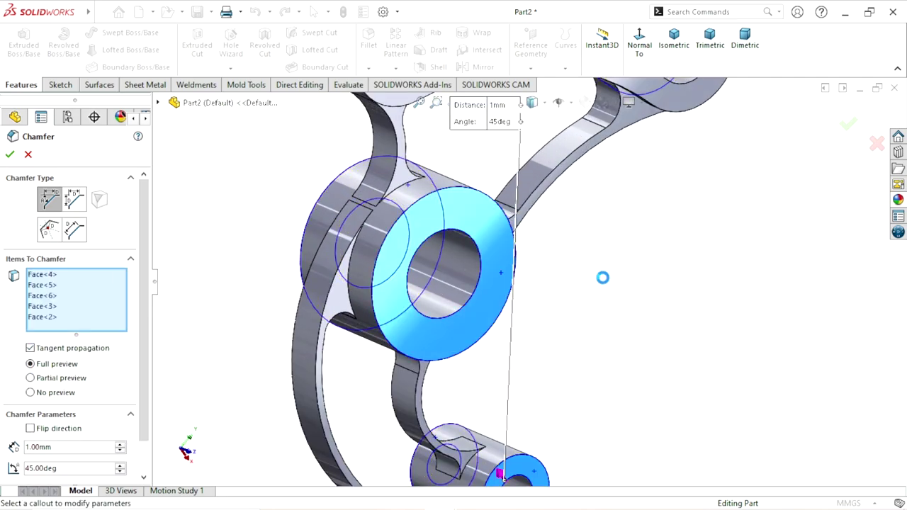
pyautogui.scroll(3, 595, 277)
pyautogui.scroll(-5, 627, 212)
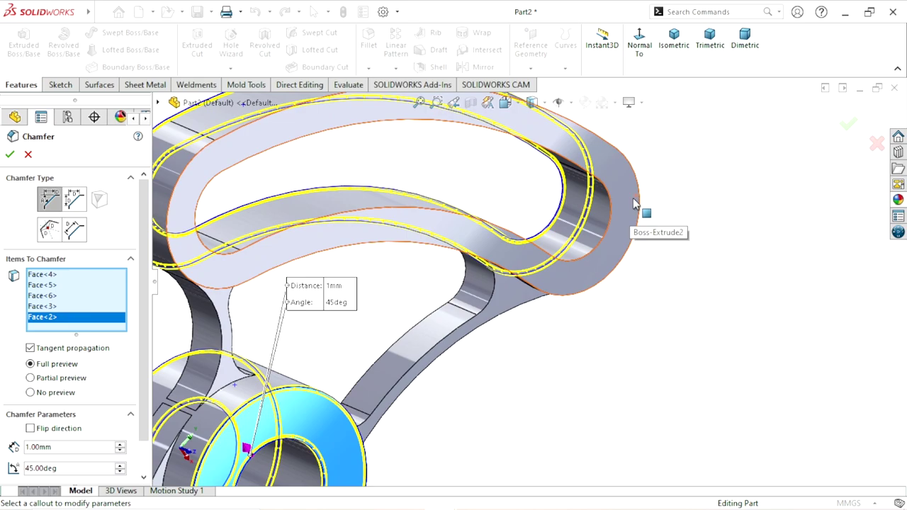
pyautogui.click(638, 206)
pyautogui.scroll(5, 581, 301)
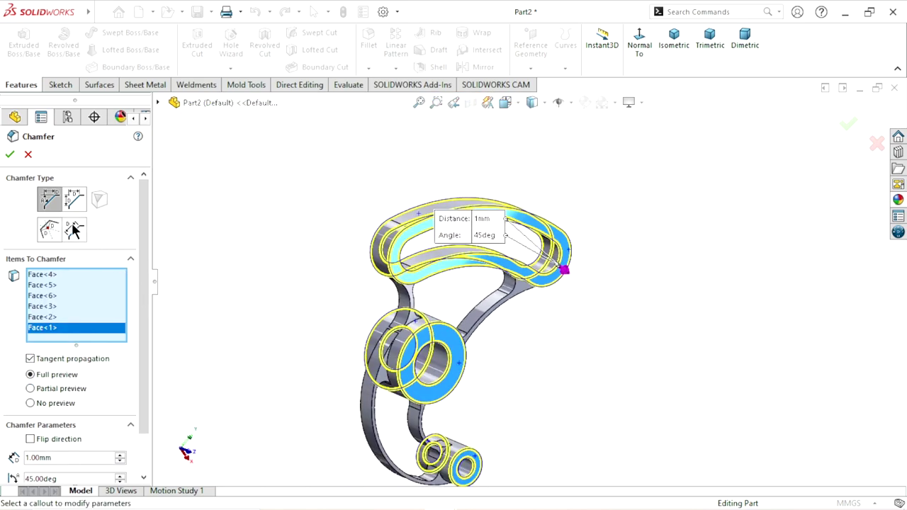
pyautogui.click(10, 156)
# Start a second chamfer with its distance set to 0.5 mm.
pyautogui.scroll(2, 504, 319)
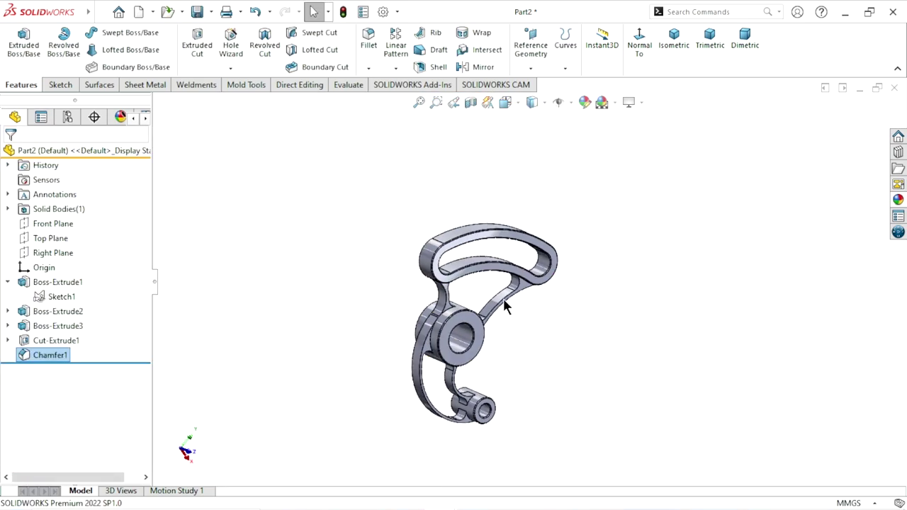
pyautogui.scroll(-4, 503, 298)
pyautogui.scroll(-2, 502, 311)
pyautogui.moveTo(501, 311); pyautogui.dragTo(521, 354, button='middle')
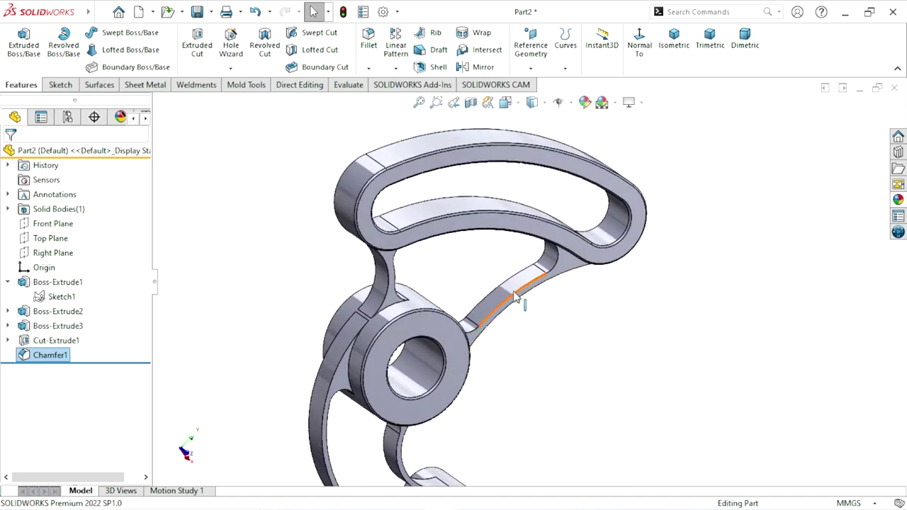
pyautogui.press('s')
pyautogui.click(629, 307)
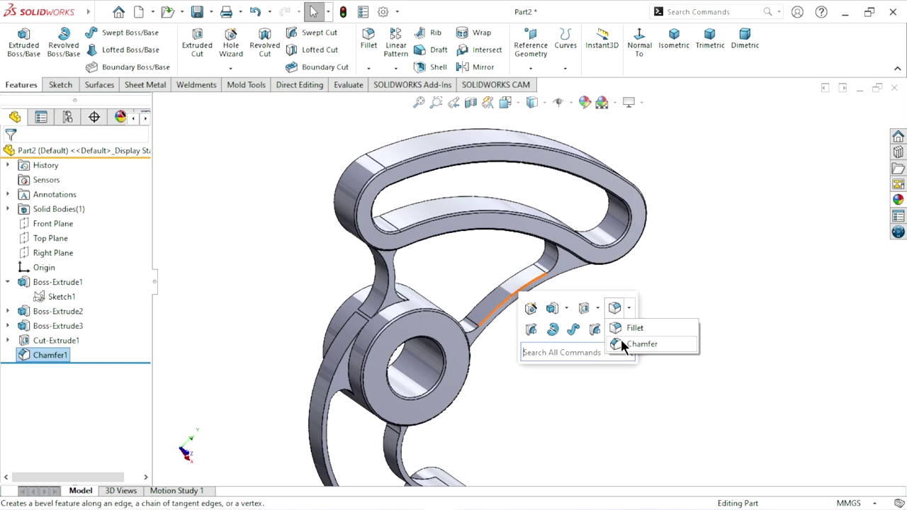
pyautogui.click(621, 340)
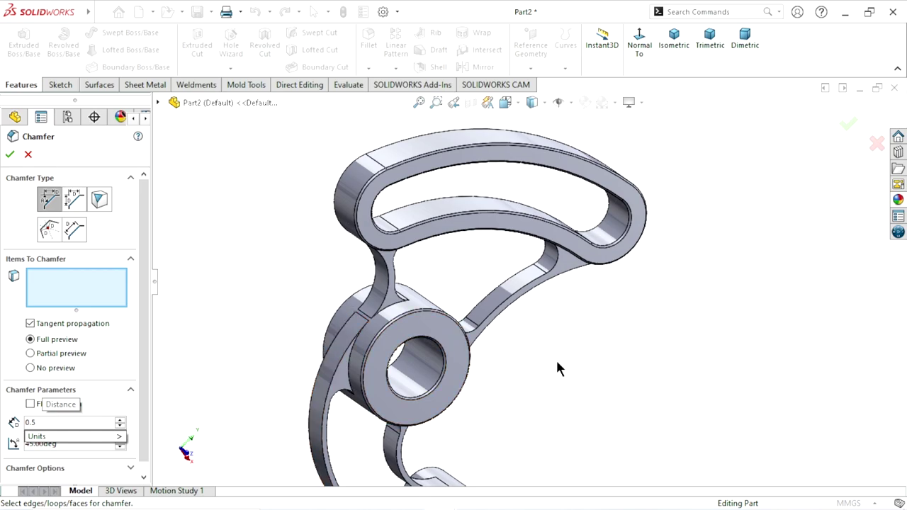
pyautogui.press('BackSpace')
pyautogui.press('BackSpace')
pyautogui.press('BackSpace')
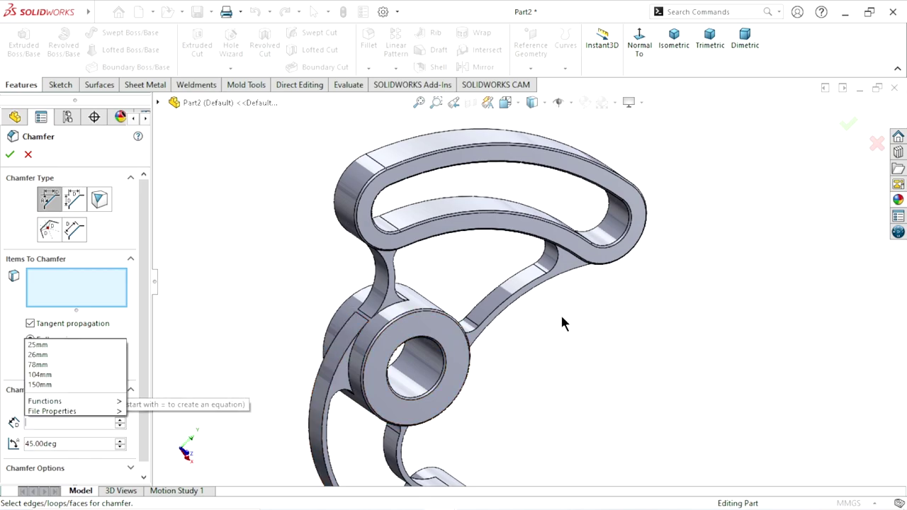
pyautogui.write('0')
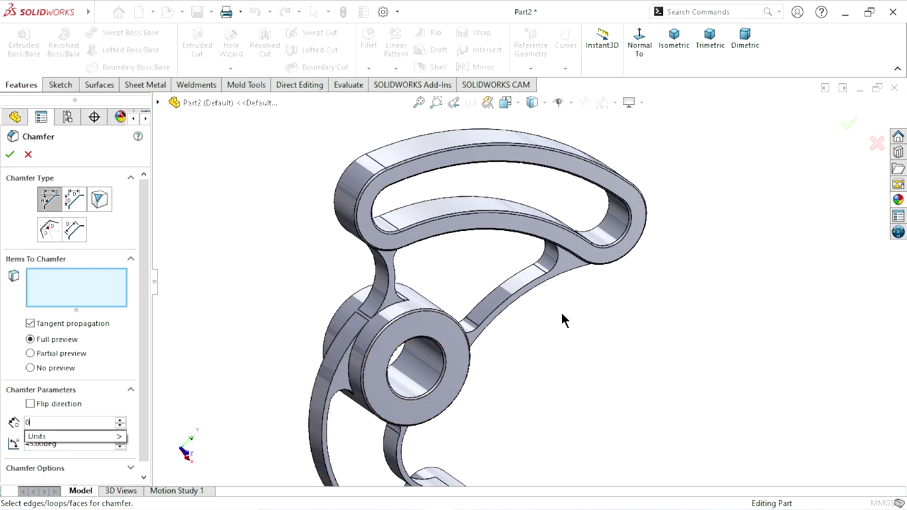
pyautogui.write('.5')
pyautogui.press('Return')
pyautogui.scroll(-3, 521, 321)
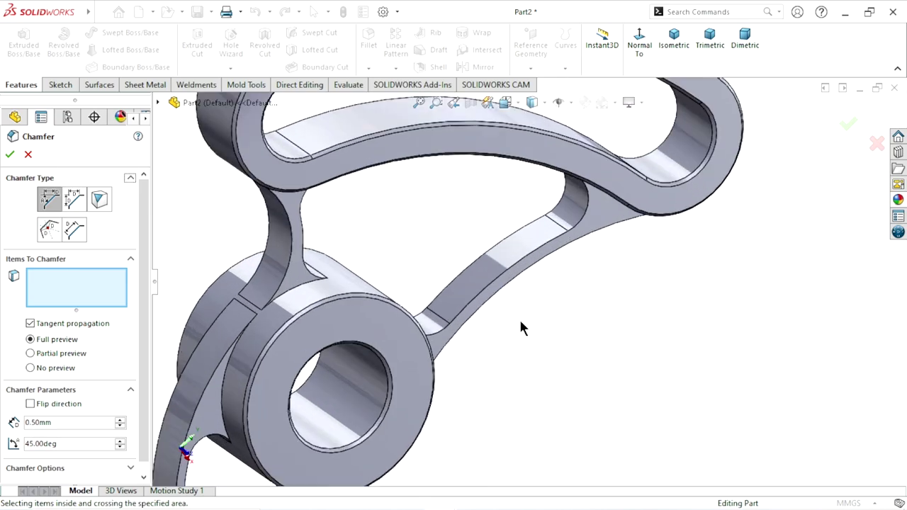
# Add the thin arm's side faces near the upper loop and the hub to the 0.5 mm chamfer.
pyautogui.click(522, 266)
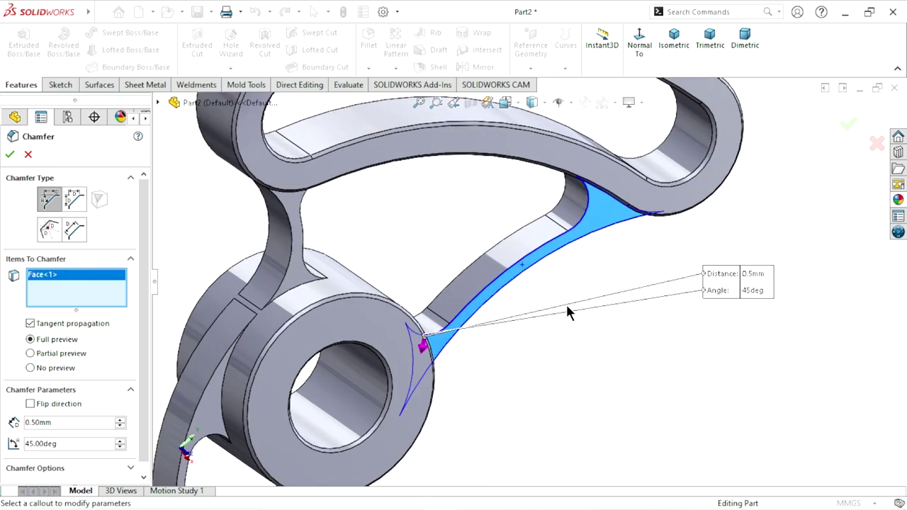
pyautogui.click(294, 212)
pyautogui.scroll(5, 390, 298)
pyautogui.moveTo(391, 298)
pyautogui.mouseDown(button='middle')
pyautogui.moveTo(494, 340)
pyautogui.moveTo(445, 350)
pyautogui.mouseUp(button='middle')
pyautogui.scroll(-3, 408, 276)
pyautogui.scroll(-3, 408, 277)
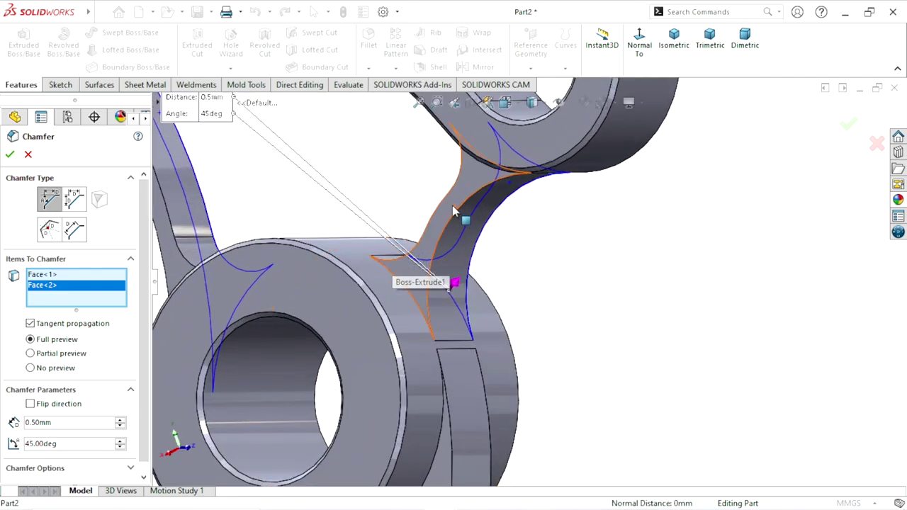
pyautogui.click(450, 217)
pyautogui.scroll(3, 450, 217)
pyautogui.scroll(-2, 401, 298)
pyautogui.scroll(-3, 402, 301)
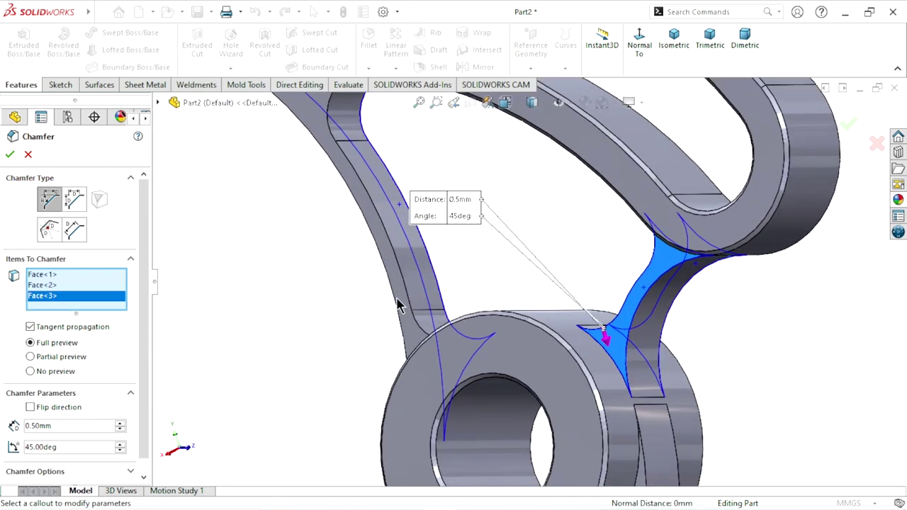
pyautogui.click(397, 294)
# Add the curved arm faces by the small boss and the outer arm to the chamfer.
pyautogui.scroll(5, 496, 354)
pyautogui.scroll(-3, 510, 380)
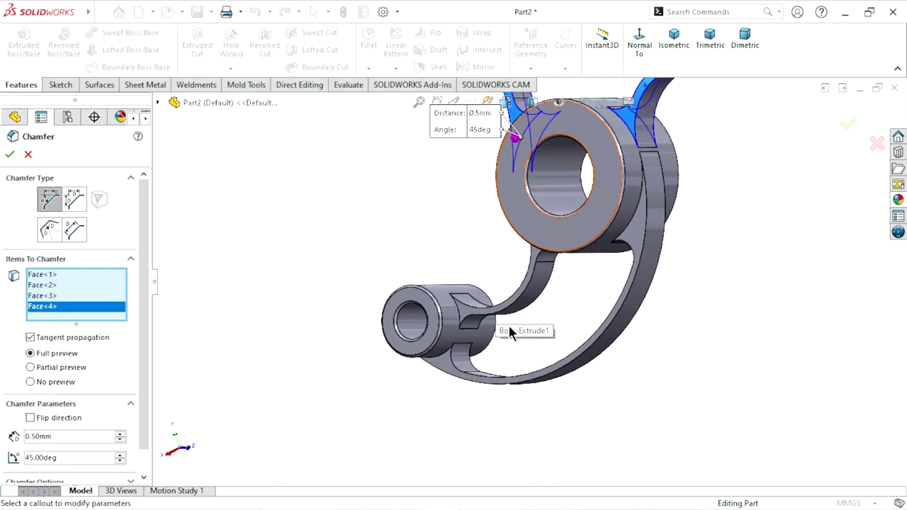
pyautogui.scroll(-3, 512, 328)
pyautogui.click(462, 330)
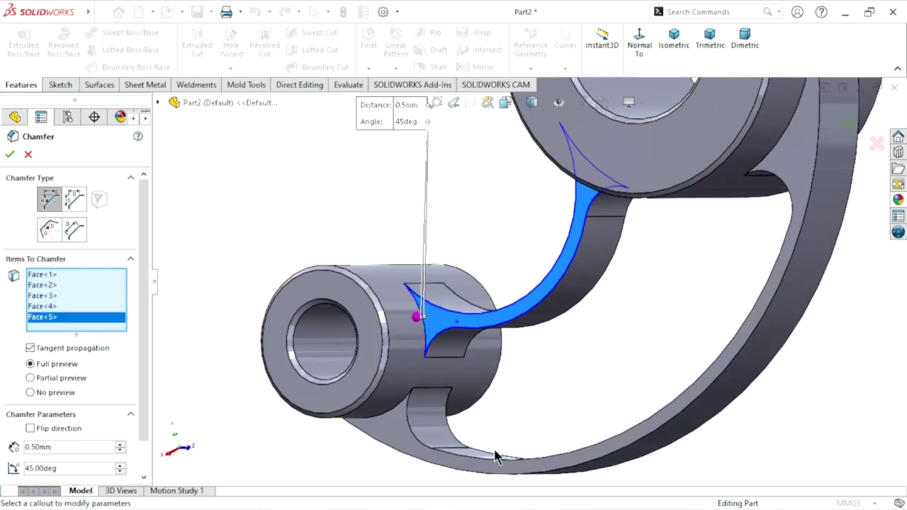
pyautogui.click(409, 454)
pyautogui.scroll(5, 472, 377)
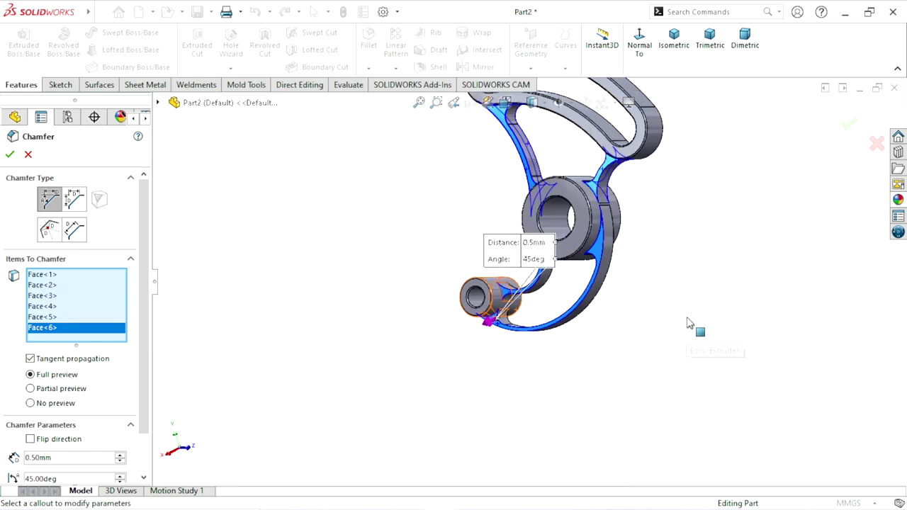
pyautogui.moveTo(688, 324); pyautogui.dragTo(577, 283, button='middle')
pyautogui.scroll(-3, 611, 346)
pyautogui.scroll(-3, 611, 346)
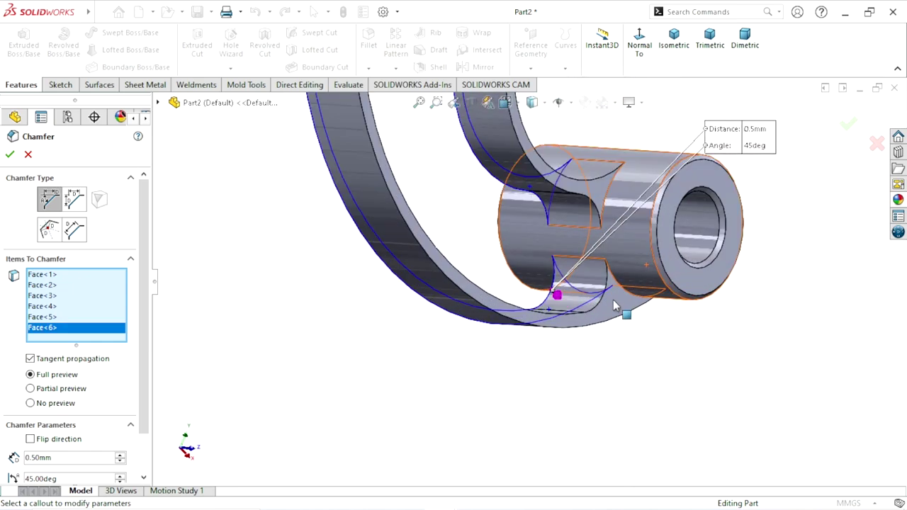
pyautogui.click(620, 309)
# Try to accept the 0.5 mm arm chamfer and inspect the selected faces after the rebuild error.
pyautogui.click(10, 155)
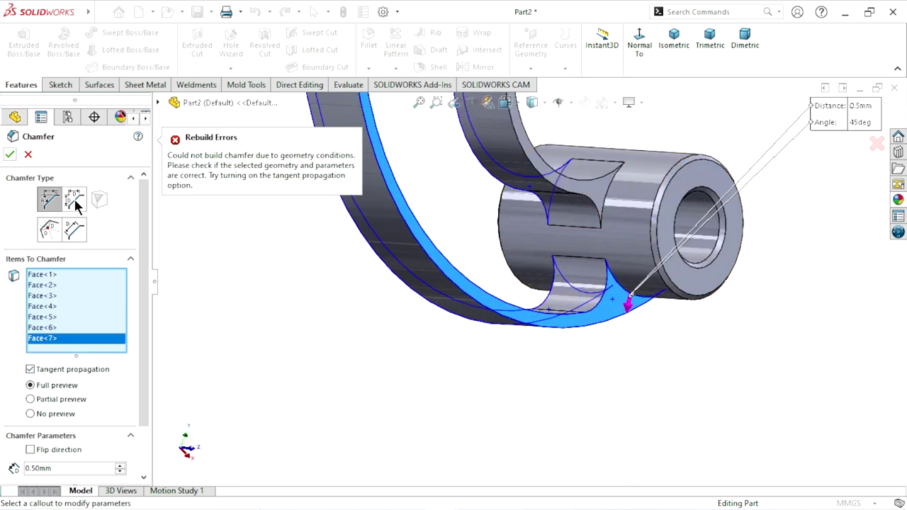
pyautogui.scroll(2, 435, 321)
pyautogui.moveTo(461, 348)
pyautogui.mouseDown(button='middle')
pyautogui.moveTo(549, 253)
pyautogui.moveTo(551, 215)
pyautogui.mouseUp(button='middle')
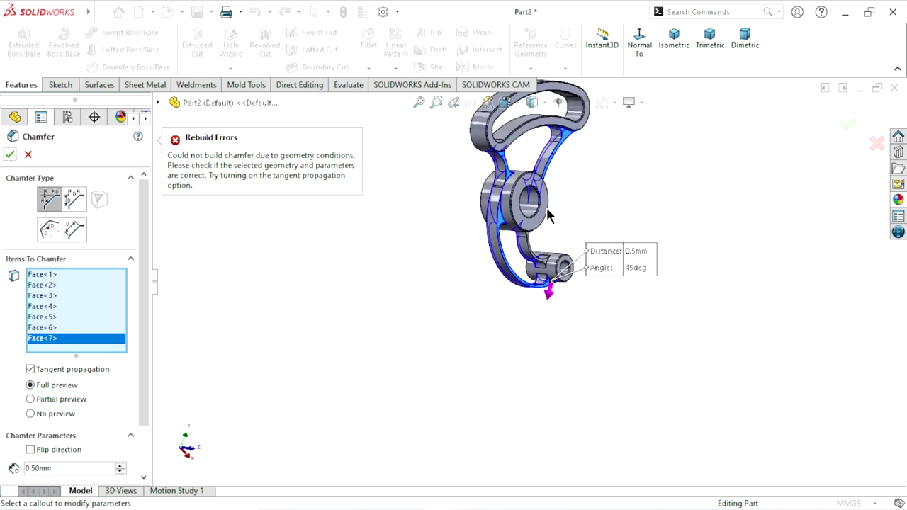
pyautogui.scroll(-2, 631, 275)
pyautogui.moveTo(327, 280); pyautogui.dragTo(92, 459, button='middle')
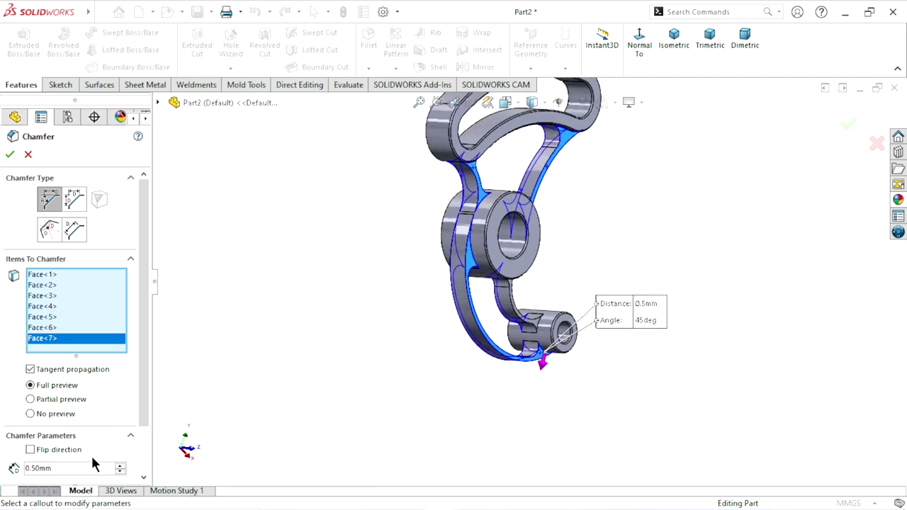
pyautogui.scroll(-3, 142, 416)
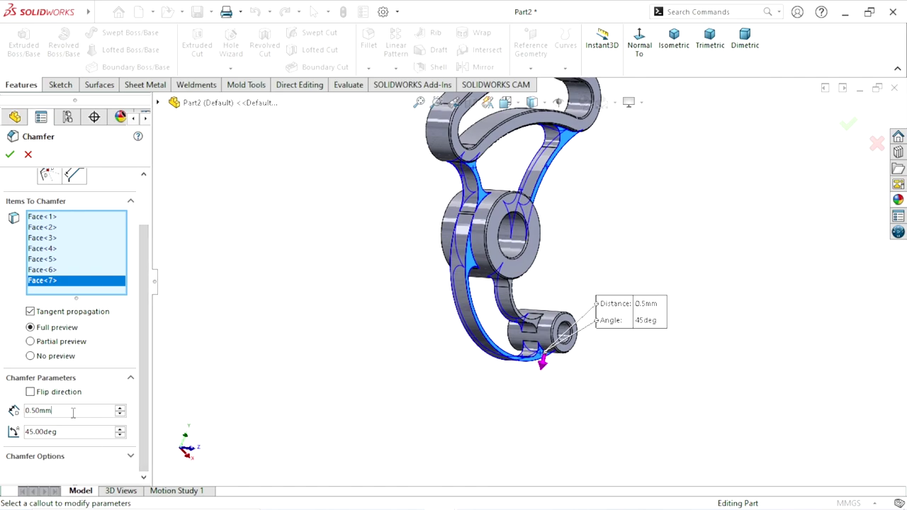
pyautogui.scroll(1, 418, 403)
pyautogui.scroll(-2, 492, 284)
pyautogui.scroll(-2, 539, 248)
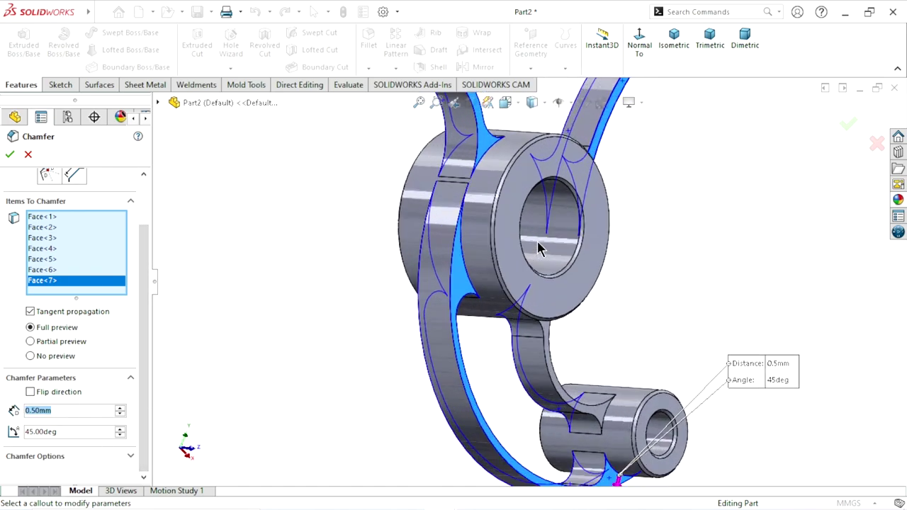
# Remove Face<4> from the selection and cancel the failing arm chamfer, keeping Chamfer1 last.
pyautogui.rightClick(43, 248)
pyautogui.click(100, 271)
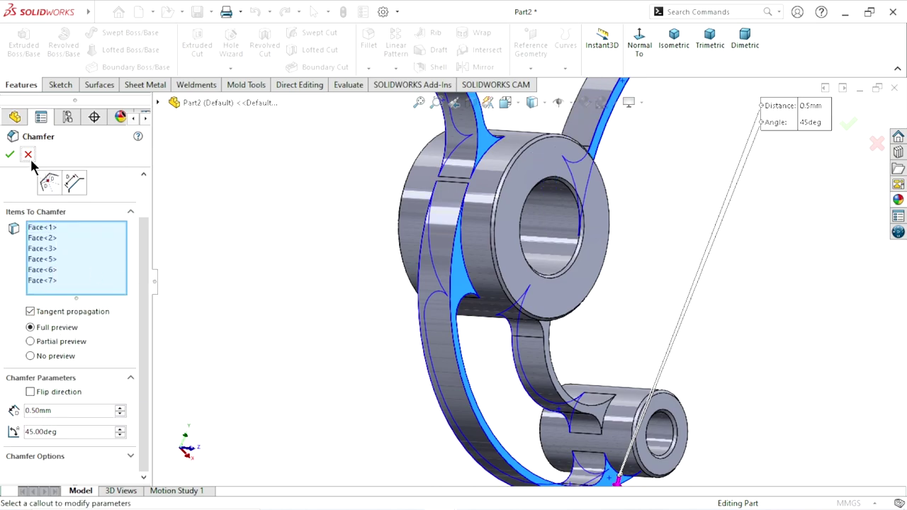
pyautogui.click(10, 154)
pyautogui.moveTo(348, 281); pyautogui.dragTo(429, 320, button='middle')
pyautogui.scroll(-3, 565, 275)
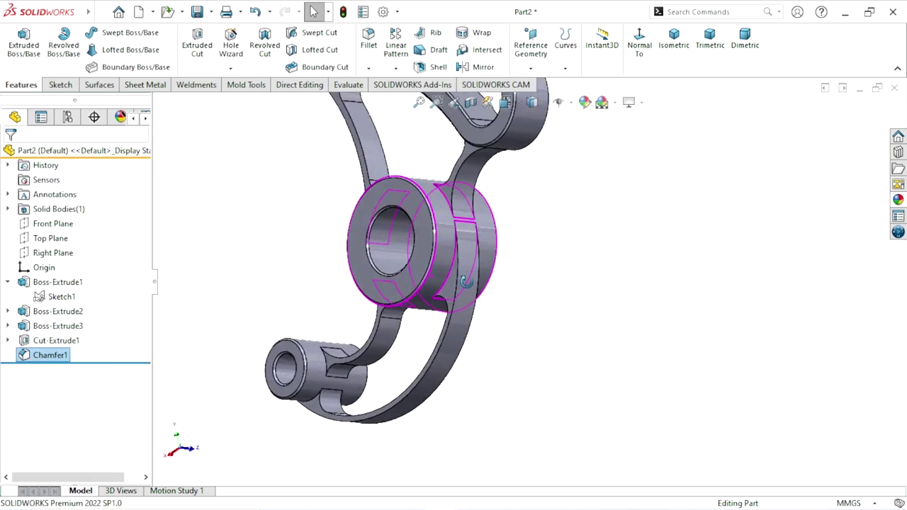
# Start a 2.00 mm symmetric fillet from the S shortcut bar, with no edges chosen yet.
pyautogui.moveTo(565, 275); pyautogui.dragTo(497, 330, button='middle')
pyautogui.scroll(3, 496, 234)
pyautogui.scroll(-2, 567, 280)
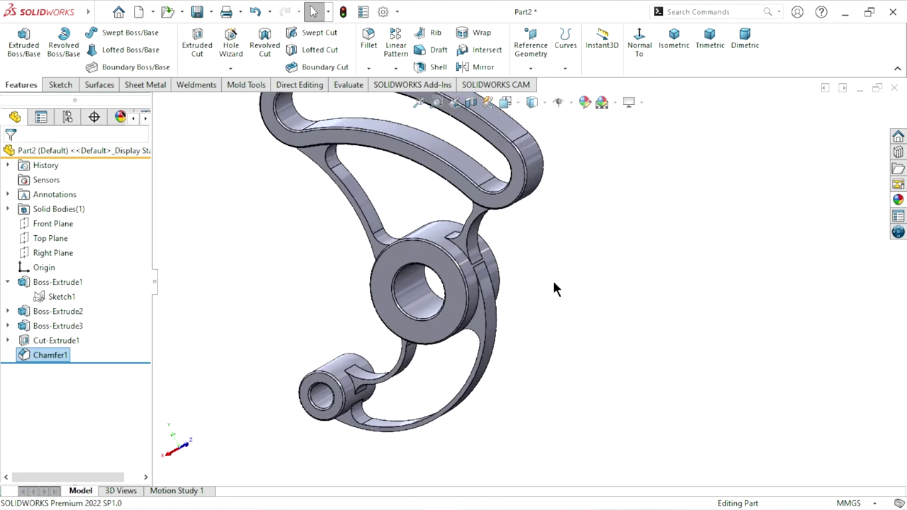
pyautogui.press('s')
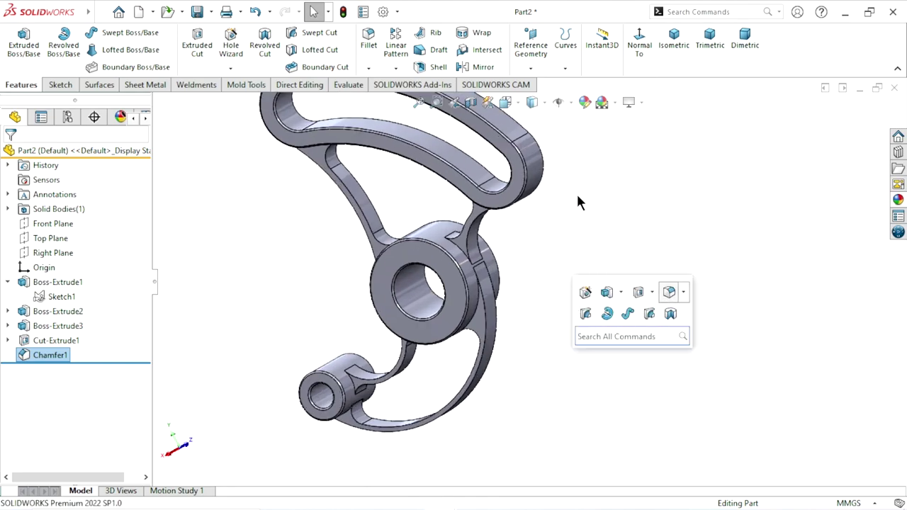
pyautogui.moveTo(669, 258); pyautogui.dragTo(502, 226, button='middle')
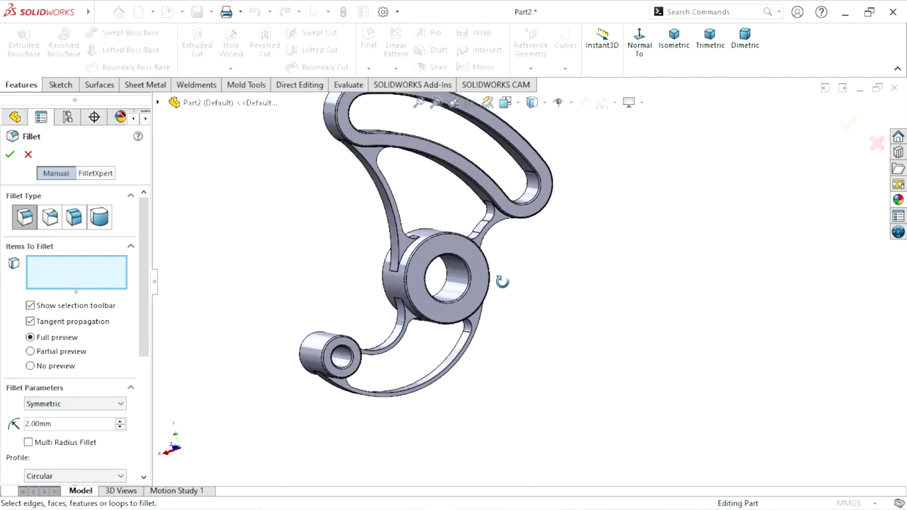
# Select the first five arm-junction edges, including both sides of the central boss, for the 2 mm fillet.
pyautogui.scroll(-4, 501, 225)
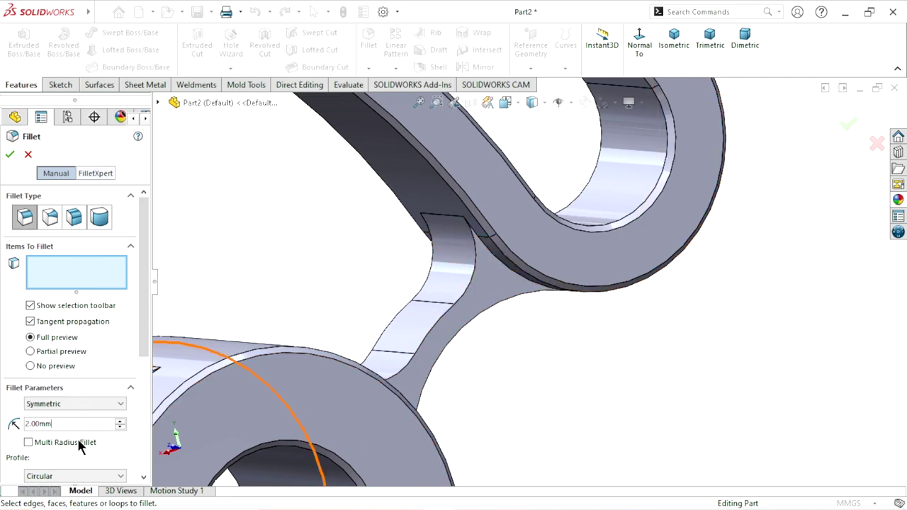
pyautogui.click(498, 263)
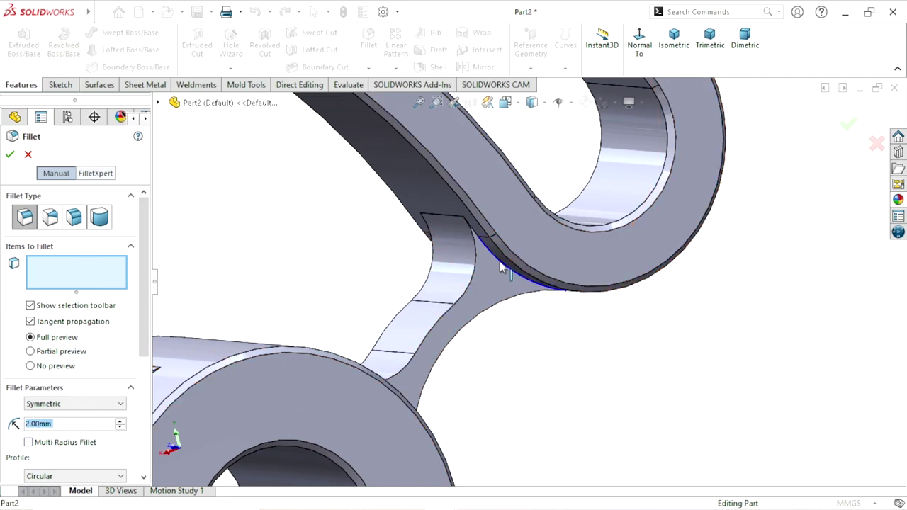
pyautogui.moveTo(428, 300); pyautogui.dragTo(470, 277, button='middle')
pyautogui.press('f')
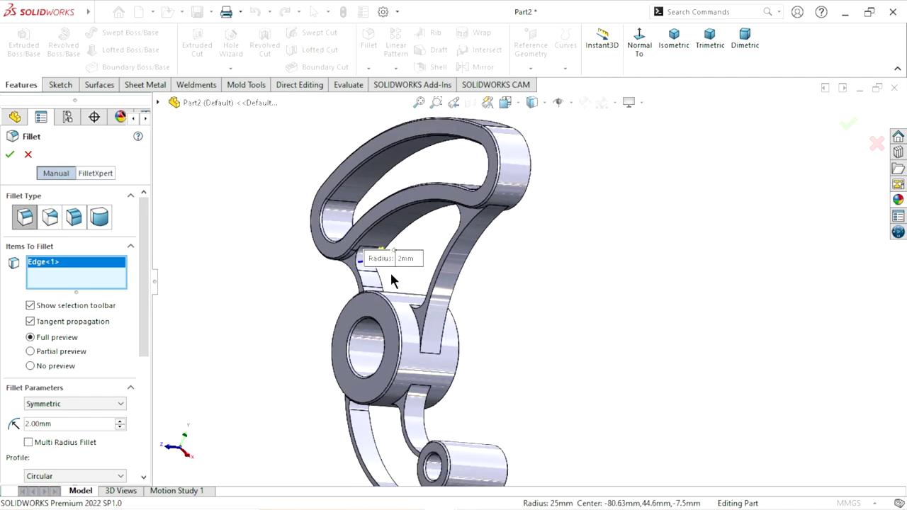
pyautogui.scroll(-3, 390, 270)
pyautogui.scroll(-2, 451, 323)
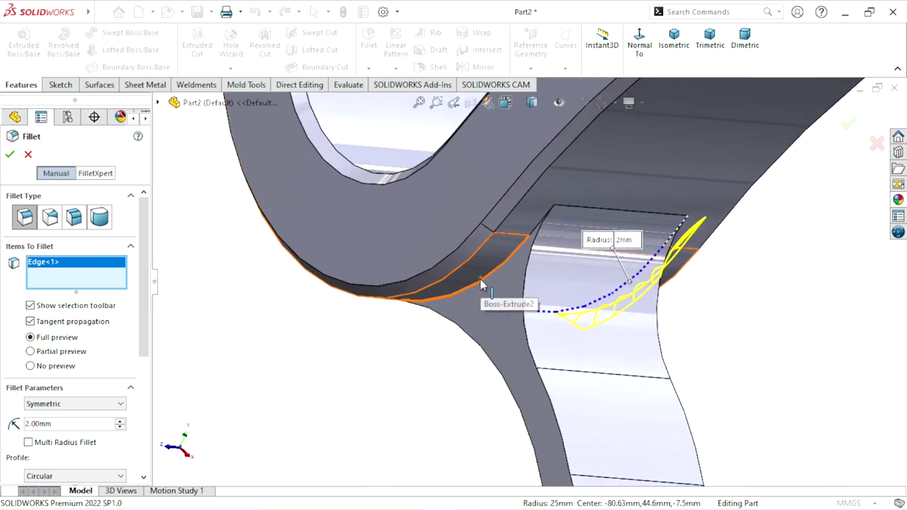
pyautogui.click(447, 300)
pyautogui.scroll(3, 496, 291)
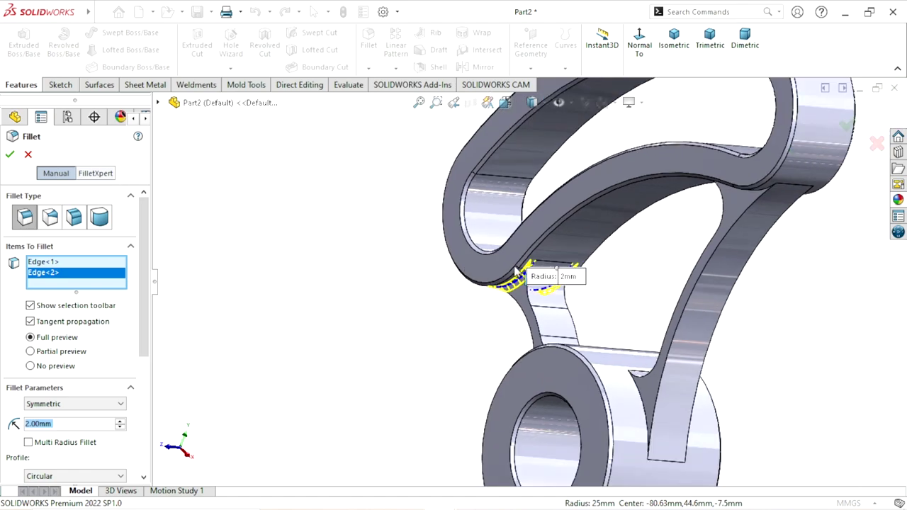
pyautogui.scroll(2, 517, 284)
pyautogui.scroll(-4, 636, 258)
pyautogui.scroll(-2, 533, 262)
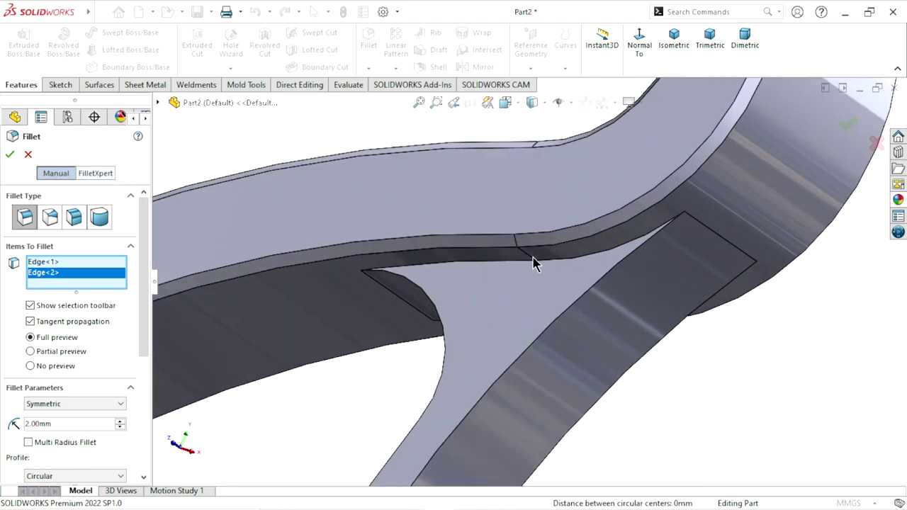
pyautogui.click(528, 260)
pyautogui.scroll(3, 557, 279)
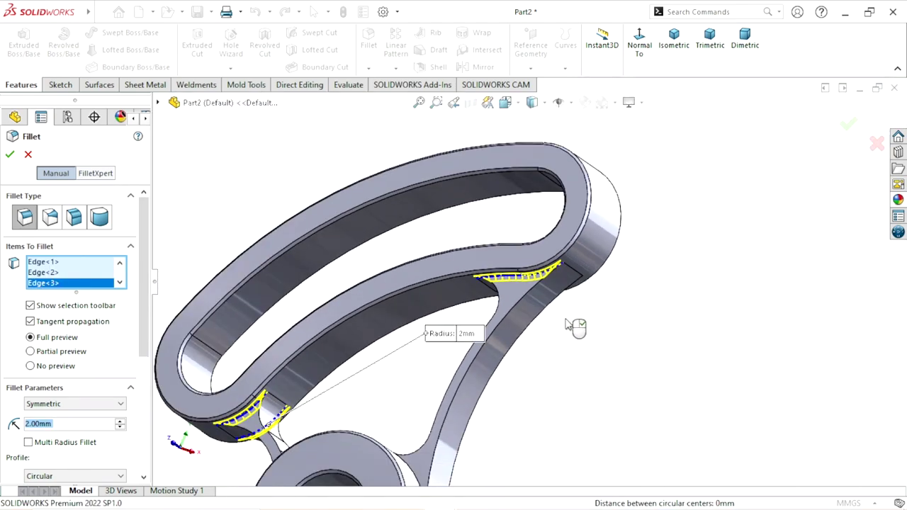
pyautogui.scroll(2, 524, 359)
pyautogui.scroll(-1, 525, 359)
pyautogui.scroll(-3, 489, 333)
pyautogui.scroll(-2, 560, 286)
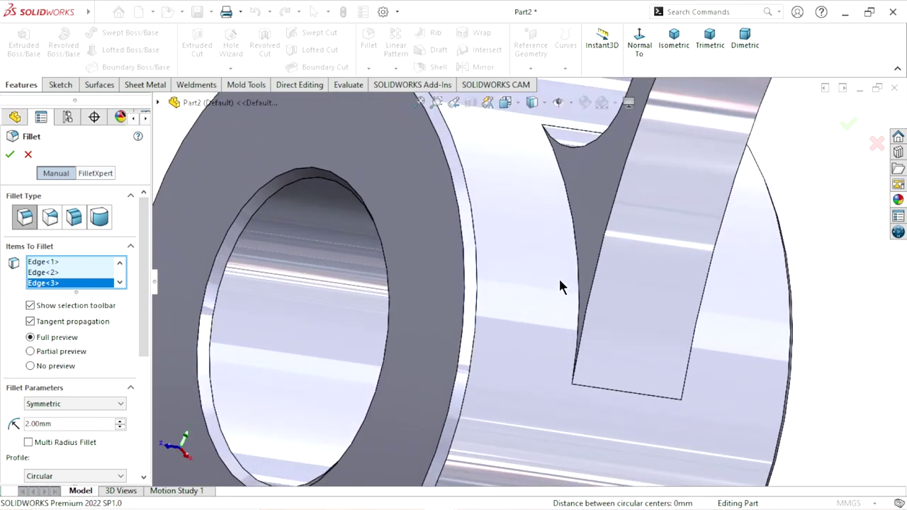
pyautogui.click(576, 249)
pyautogui.scroll(3, 576, 250)
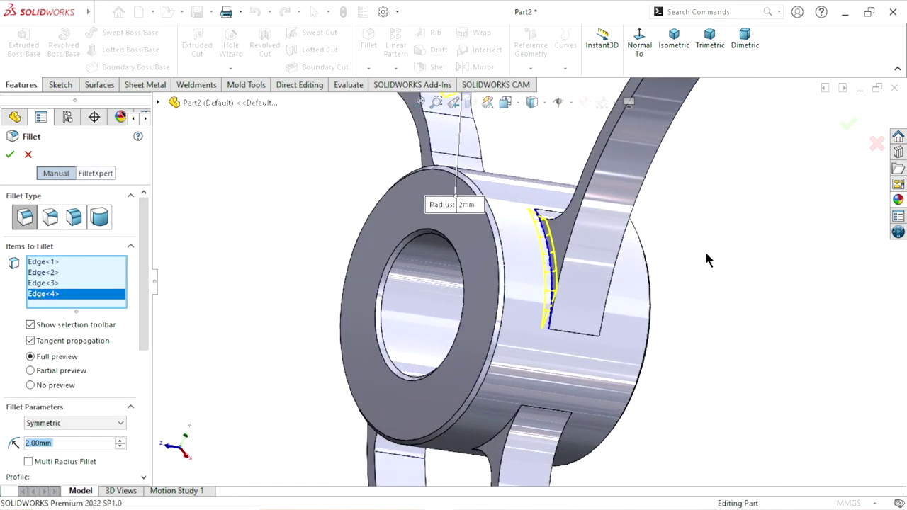
pyautogui.moveTo(707, 257)
pyautogui.mouseDown(button='middle')
pyautogui.moveTo(628, 256)
pyautogui.moveTo(658, 262)
pyautogui.mouseUp(button='middle')
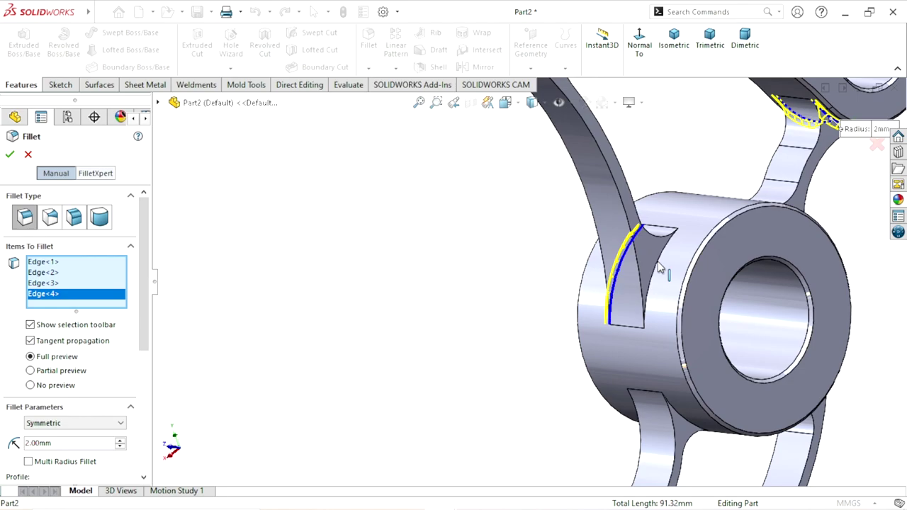
pyautogui.click(659, 267)
# Add the sixth to ninth junction edges below and around the boss and along the arm.
pyautogui.scroll(4, 575, 307)
pyautogui.scroll(-3, 576, 346)
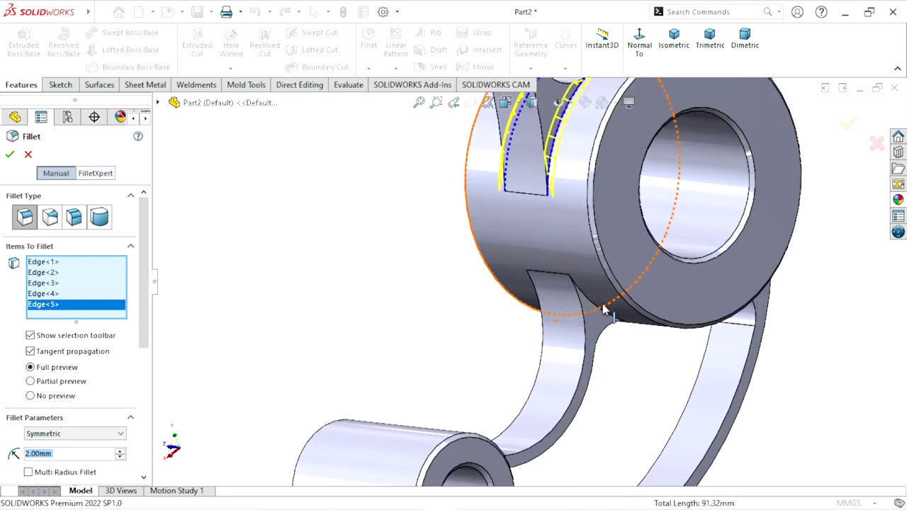
pyautogui.scroll(-3, 587, 313)
pyautogui.click(576, 305)
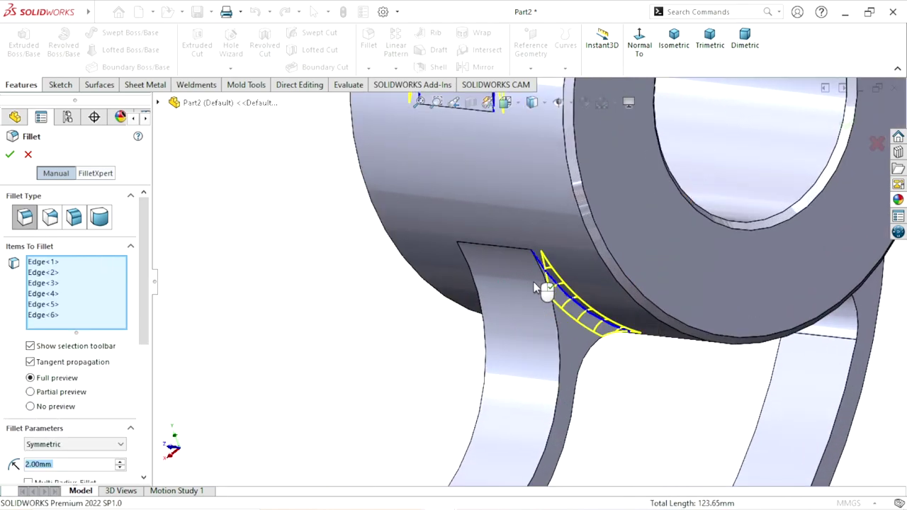
pyautogui.moveTo(543, 289); pyautogui.dragTo(454, 309, button='middle')
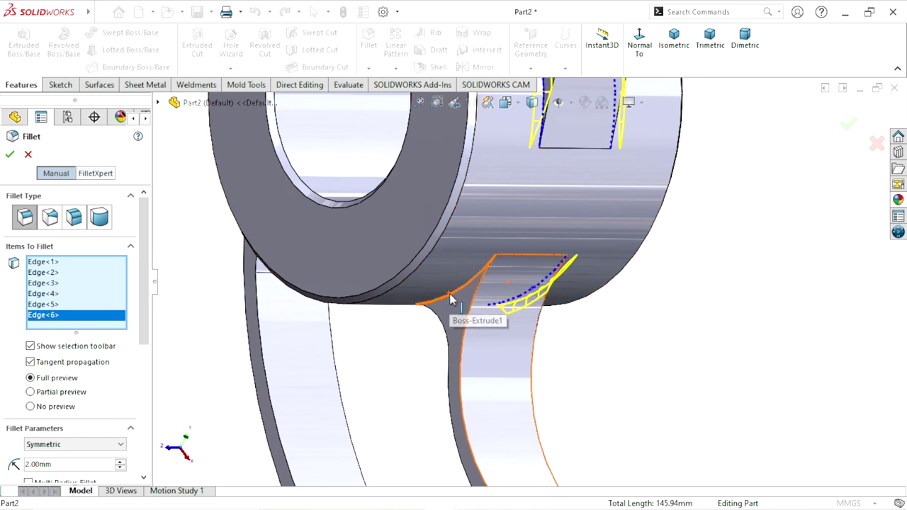
pyautogui.click(450, 306)
pyautogui.moveTo(270, 289)
pyautogui.mouseDown(button='middle')
pyautogui.moveTo(314, 283)
pyautogui.moveTo(352, 222)
pyautogui.moveTo(296, 191)
pyautogui.mouseUp(button='middle')
pyautogui.click(343, 204)
pyautogui.click(293, 179)
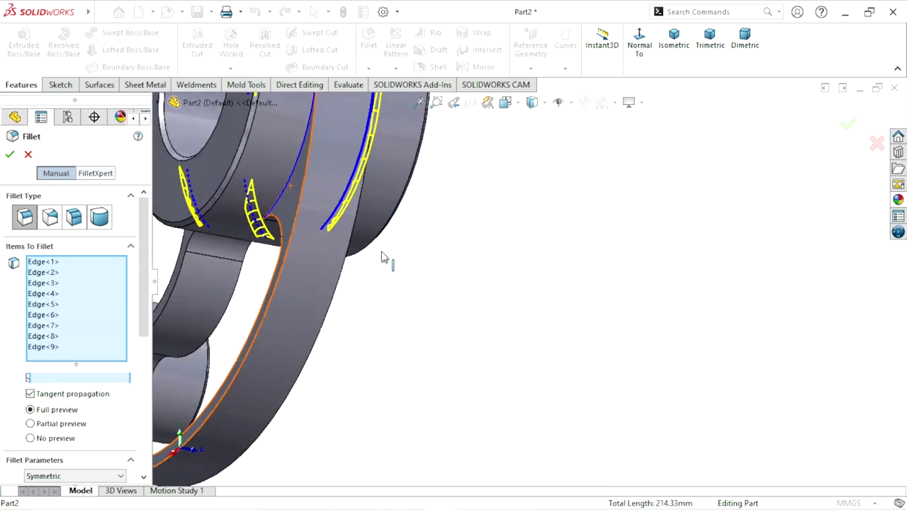
# Add the last four junction edges at the small end boss and create Fillet1 on all 13 edges.
pyautogui.scroll(3, 383, 259)
pyautogui.scroll(-3, 375, 266)
pyautogui.scroll(-3, 369, 268)
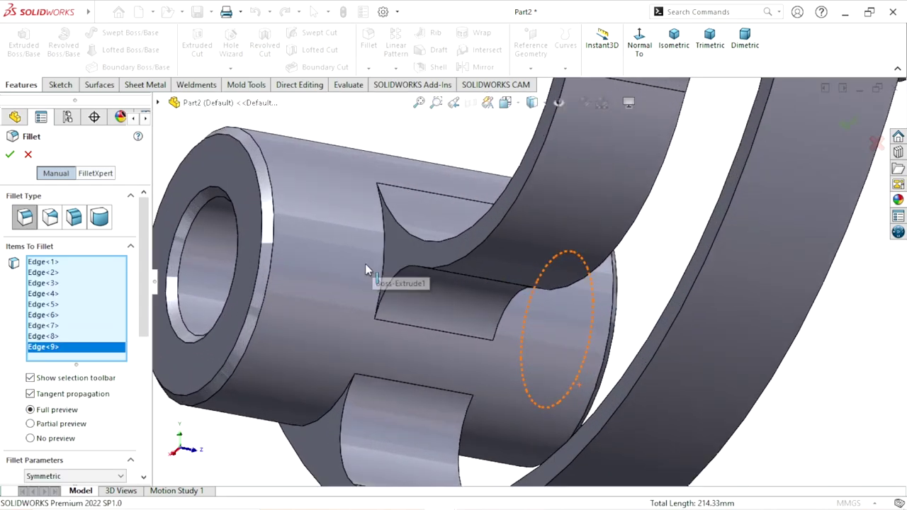
pyautogui.click(386, 256)
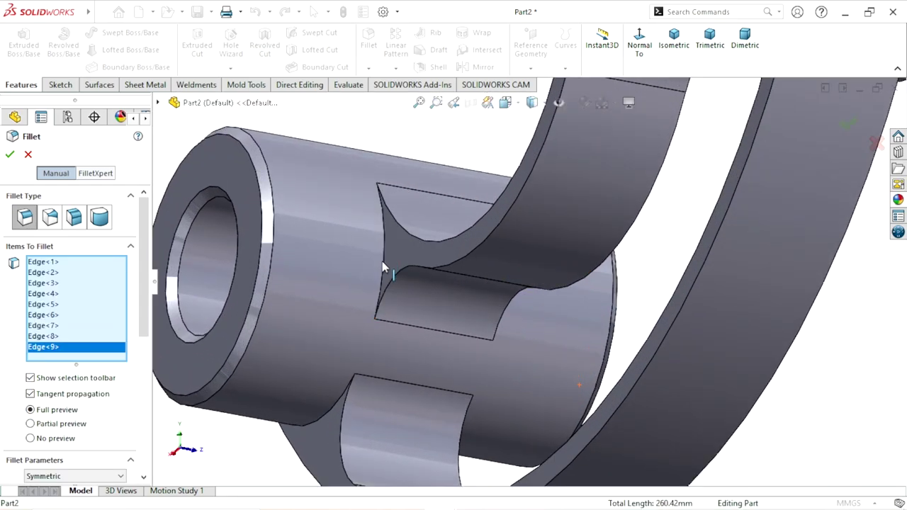
pyautogui.click(333, 413)
pyautogui.scroll(-3, 674, 328)
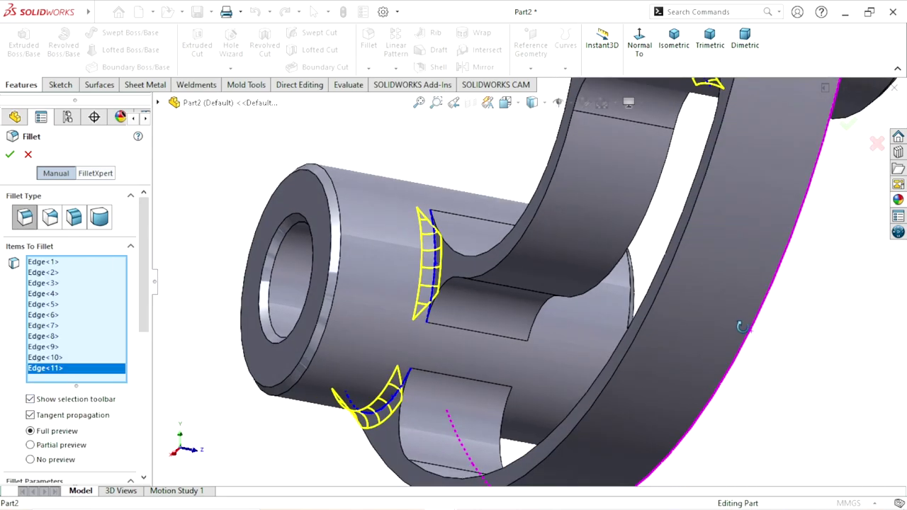
pyautogui.scroll(-3, 683, 301)
pyautogui.scroll(3, 709, 308)
pyautogui.scroll(-3, 730, 320)
pyautogui.scroll(-2, 404, 305)
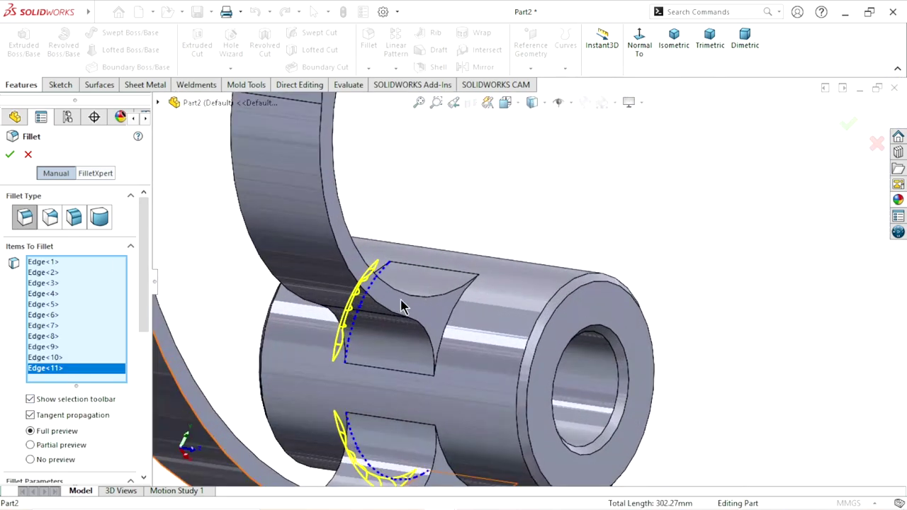
pyautogui.click(454, 320)
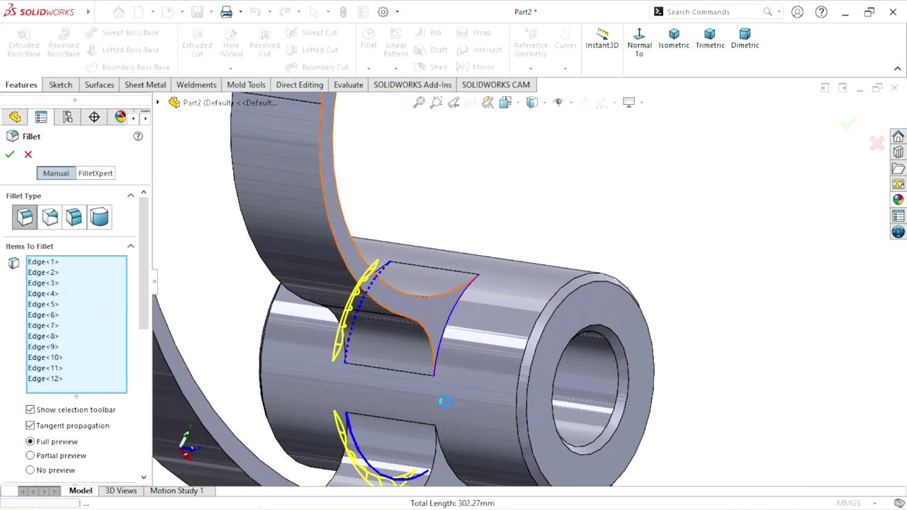
pyautogui.click(448, 467)
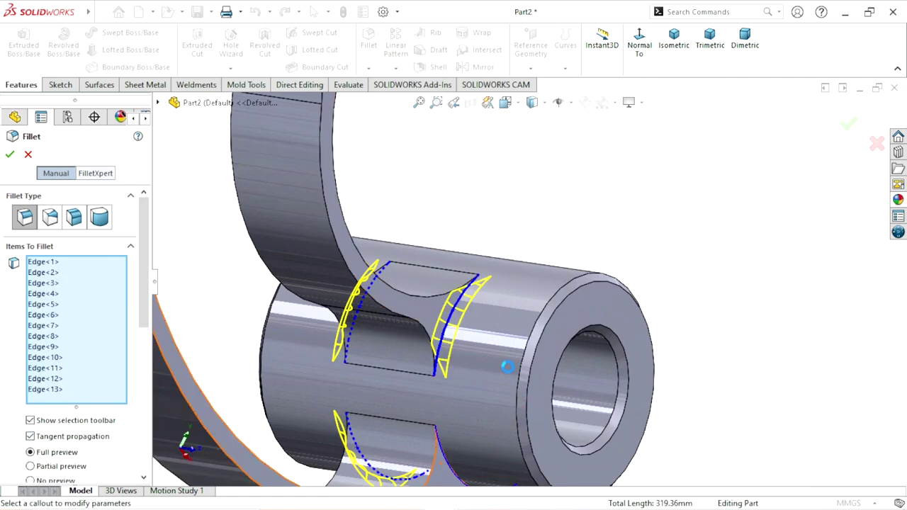
pyautogui.scroll(3, 508, 366)
pyautogui.scroll(3, 518, 318)
pyautogui.scroll(2, 519, 248)
pyautogui.scroll(-2, 549, 171)
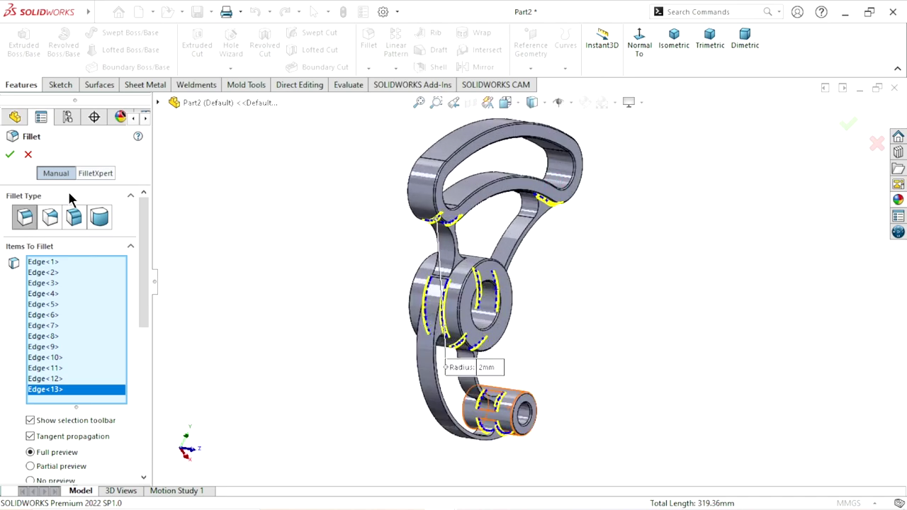
pyautogui.click(741, 49)
# Apply a yellow color to the whole part, accept it, and fit the part to the view.
pyautogui.scroll(-2, 638, 305)
pyautogui.scroll(2, 660, 284)
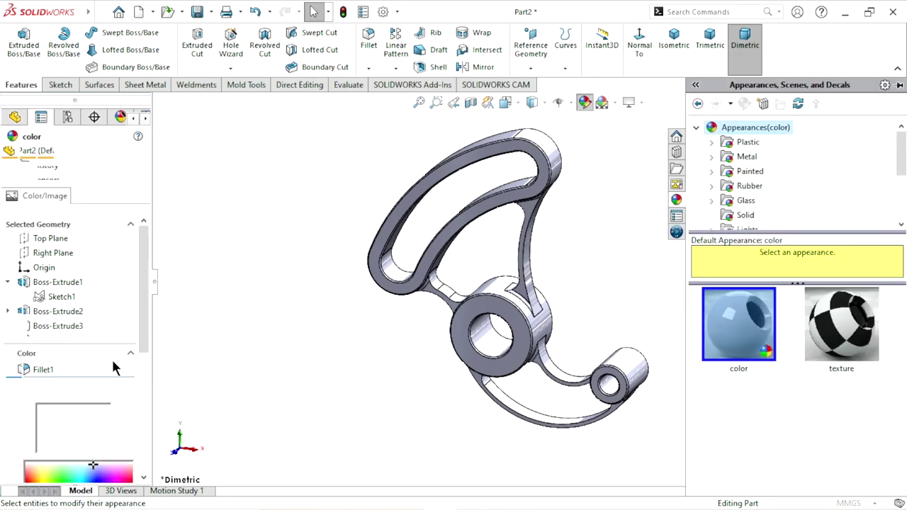
pyautogui.click(63, 438)
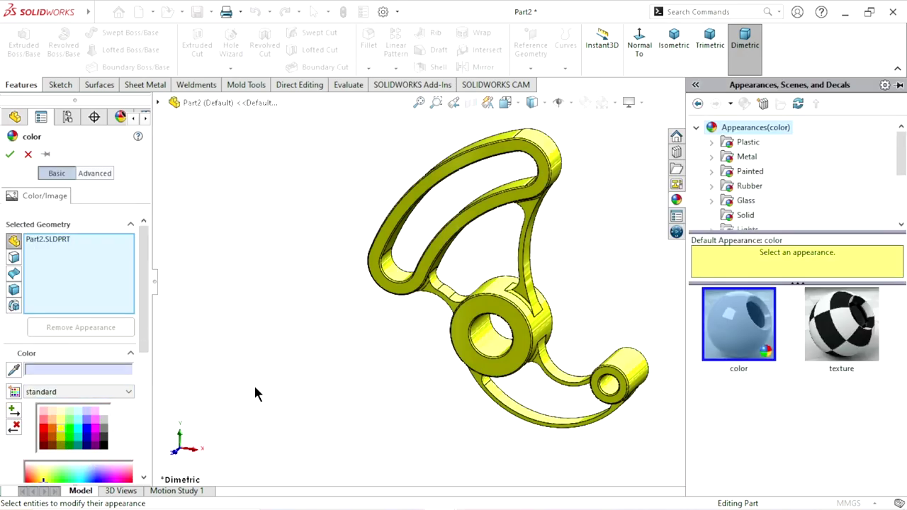
pyautogui.press('Return')
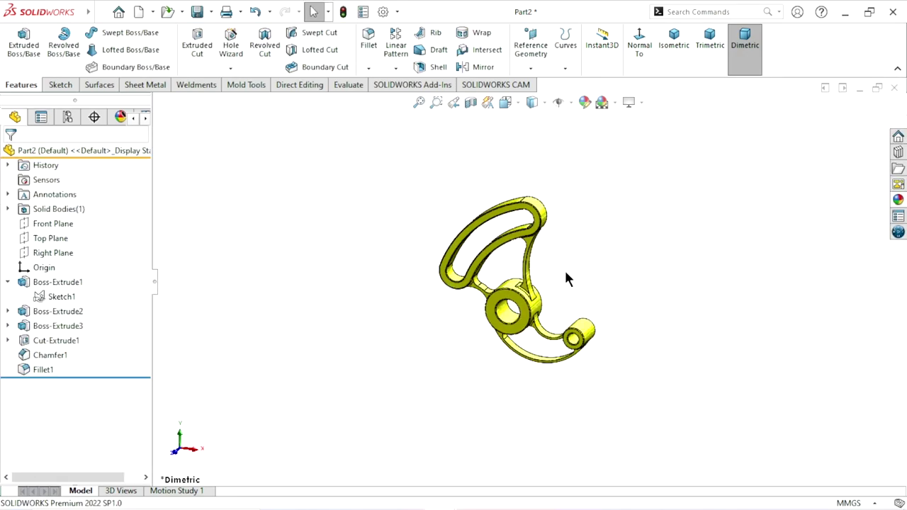
pyautogui.moveTo(564, 268)
pyautogui.mouseDown(button='middle')
pyautogui.moveTo(552, 249)
pyautogui.moveTo(537, 350)
pyautogui.moveTo(515, 318)
pyautogui.moveTo(520, 300)
pyautogui.mouseUp(button='middle')
pyautogui.press('f')
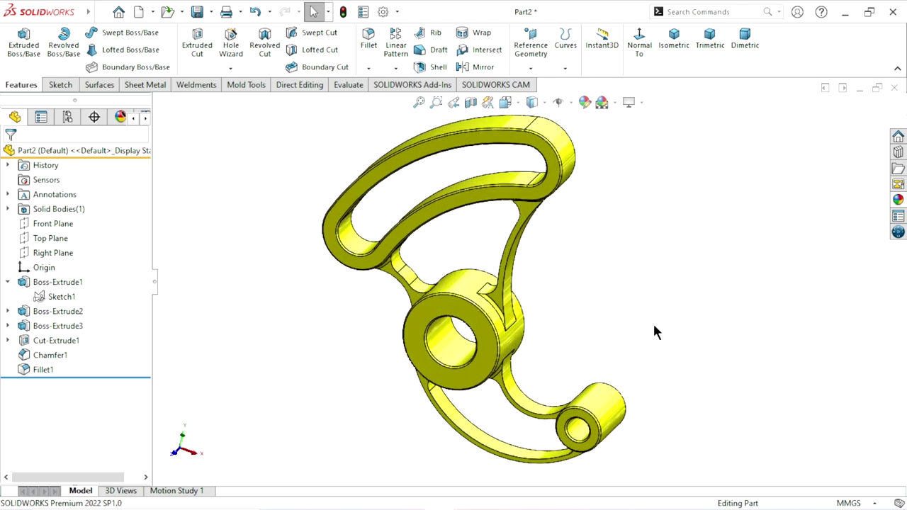